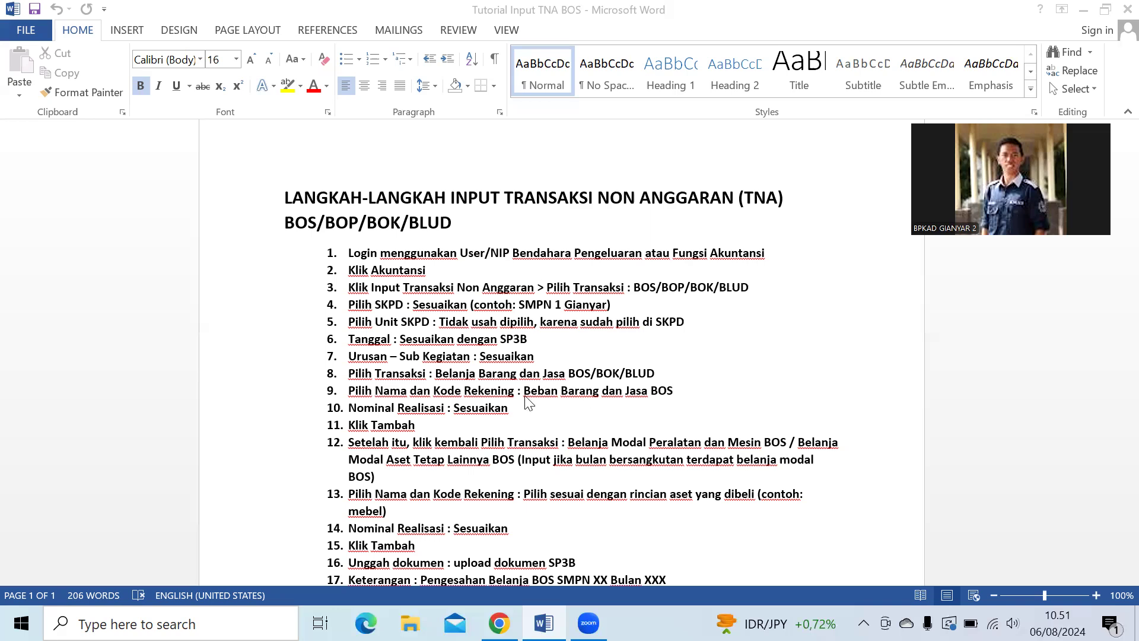
- Review guide instructions 1 to 3, covering login, Akuntansi and the Input Transaksi Non Anggaran choice for BOS/BOP/BOK/BLUD
click(609, 256)
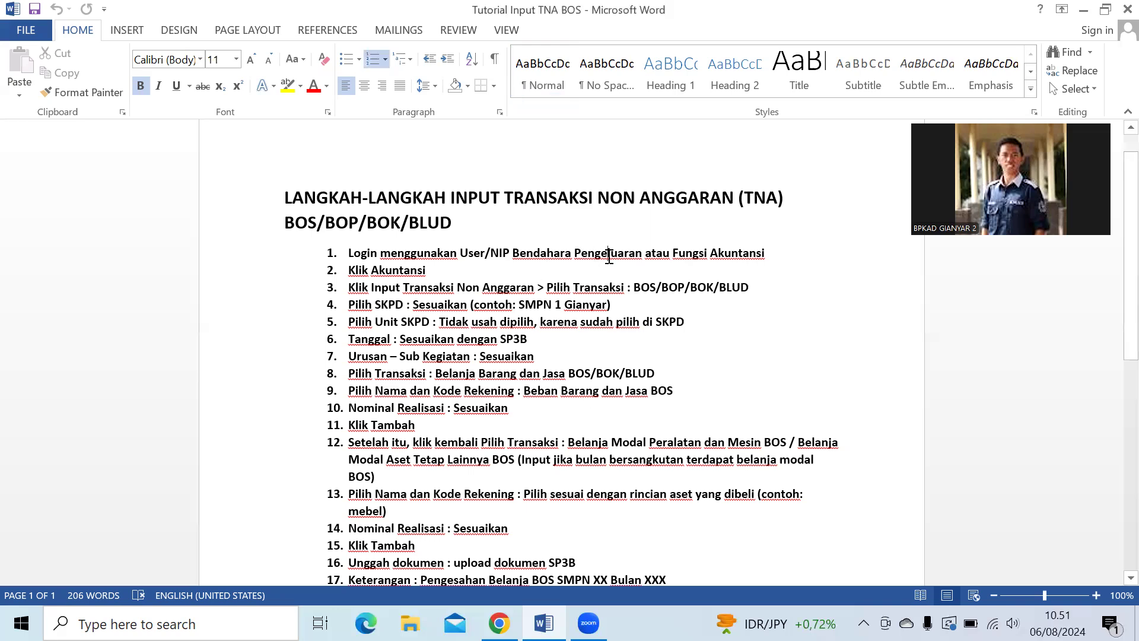
click(458, 287)
scroll(475, 309, down, 1)
scroll(492, 335, down, 2)
scroll(483, 313, up, 3)
drag(363, 253, 730, 257)
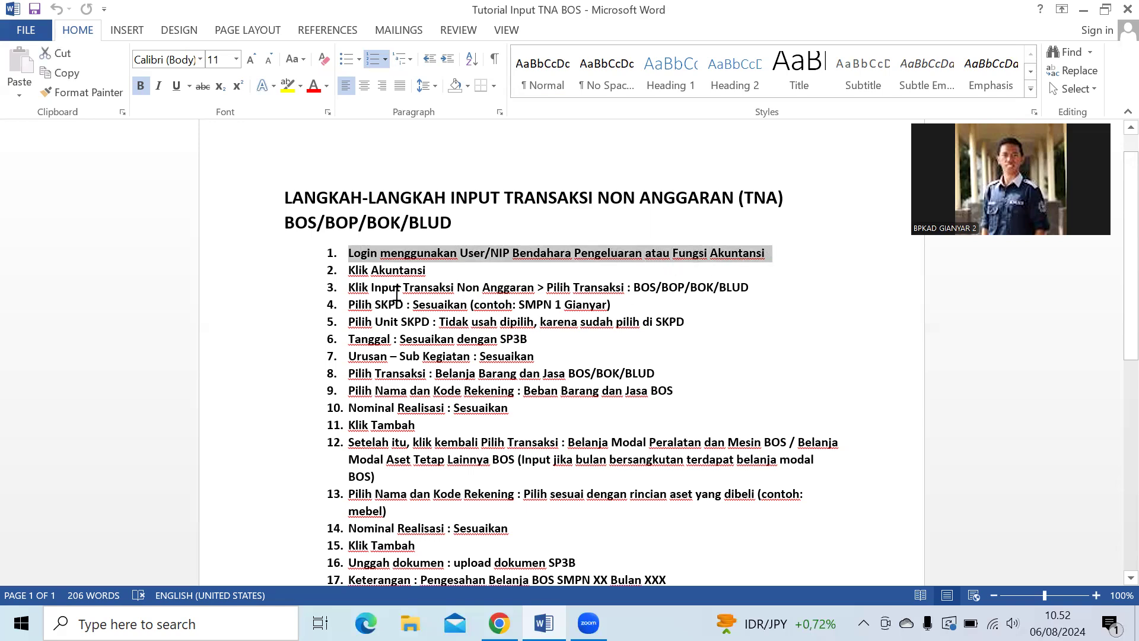
drag(383, 274, 535, 289)
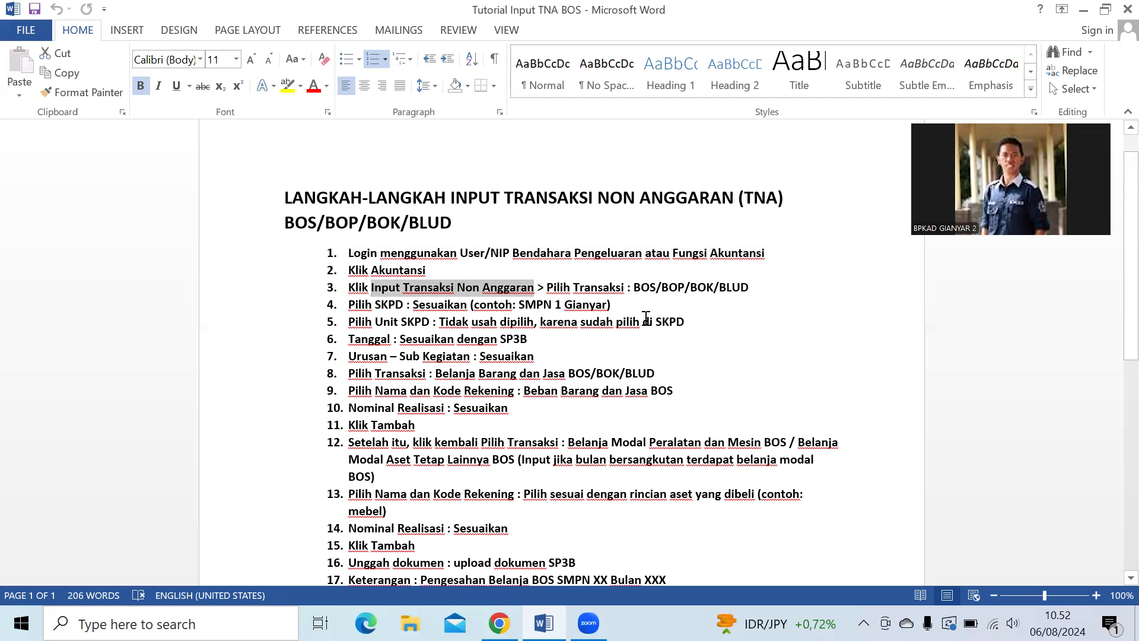
drag(634, 287, 655, 289)
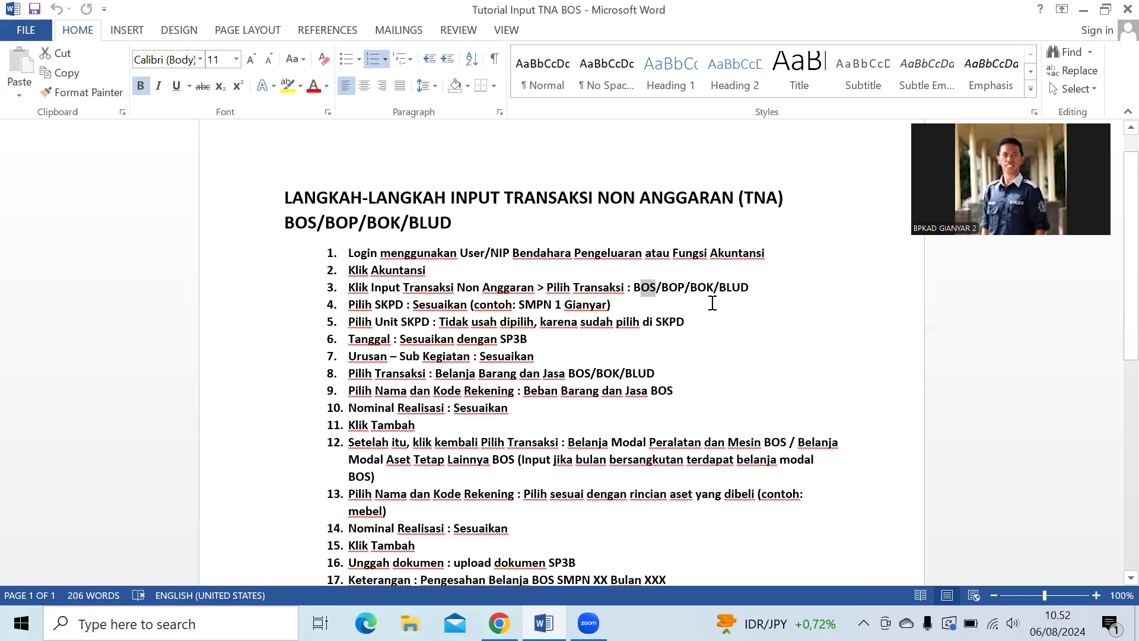
click(664, 287)
drag(667, 287, 680, 287)
drag(719, 288, 744, 291)
- Examine guide instructions 4 to 7 on choosing the SKPD, the Unit SKPD, the date and the Urusan – Sub Kegiatan
drag(455, 323, 497, 325)
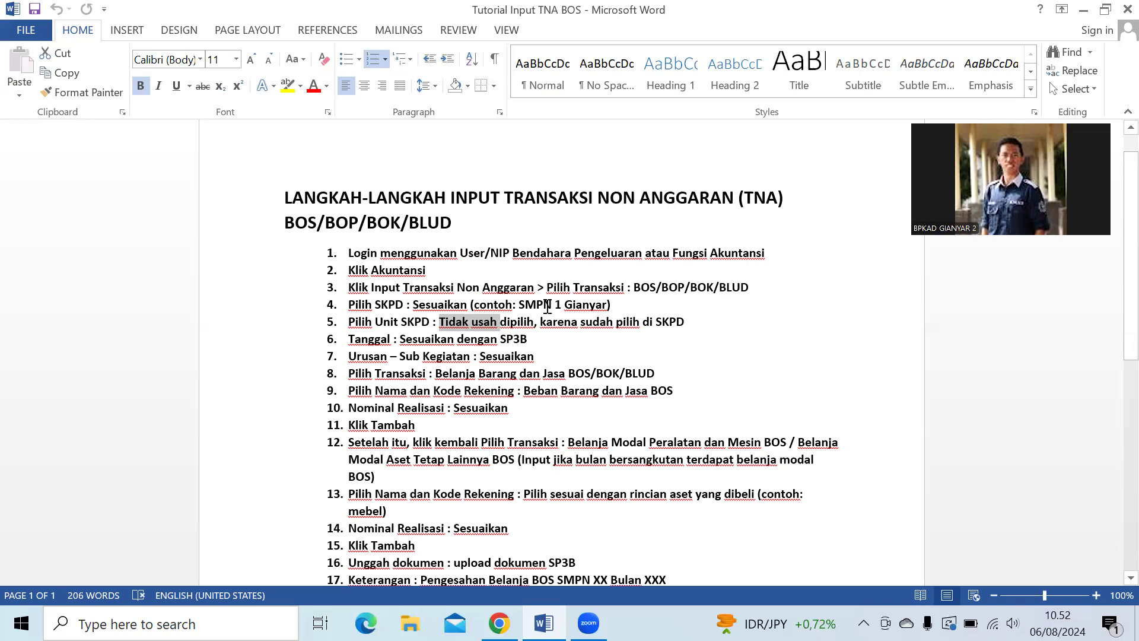
drag(519, 304, 607, 305)
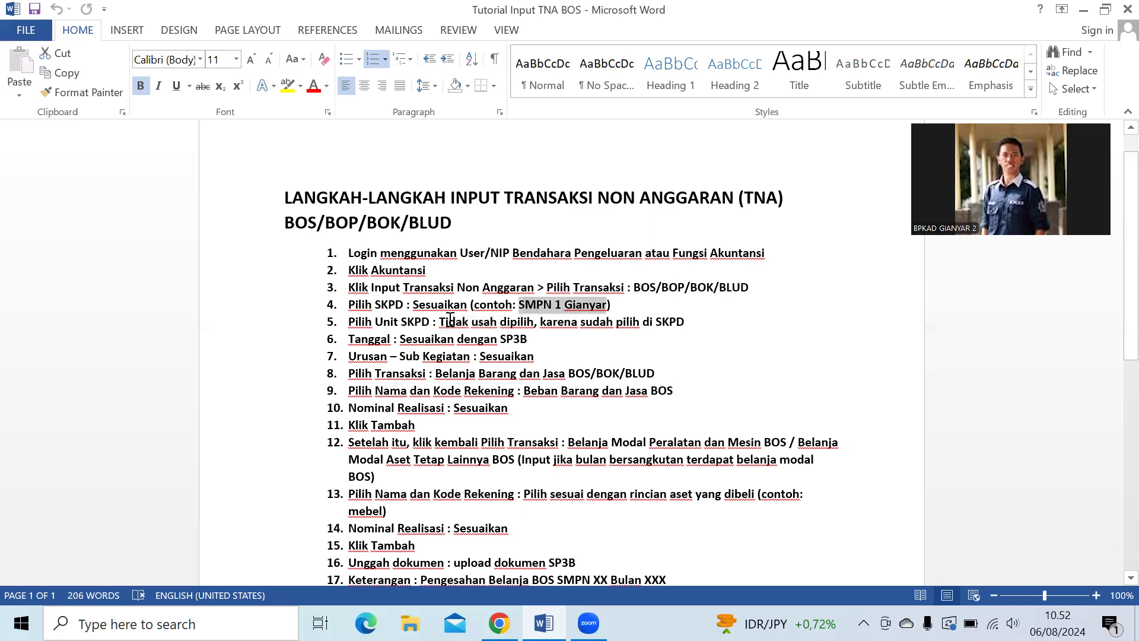
drag(450, 321, 497, 322)
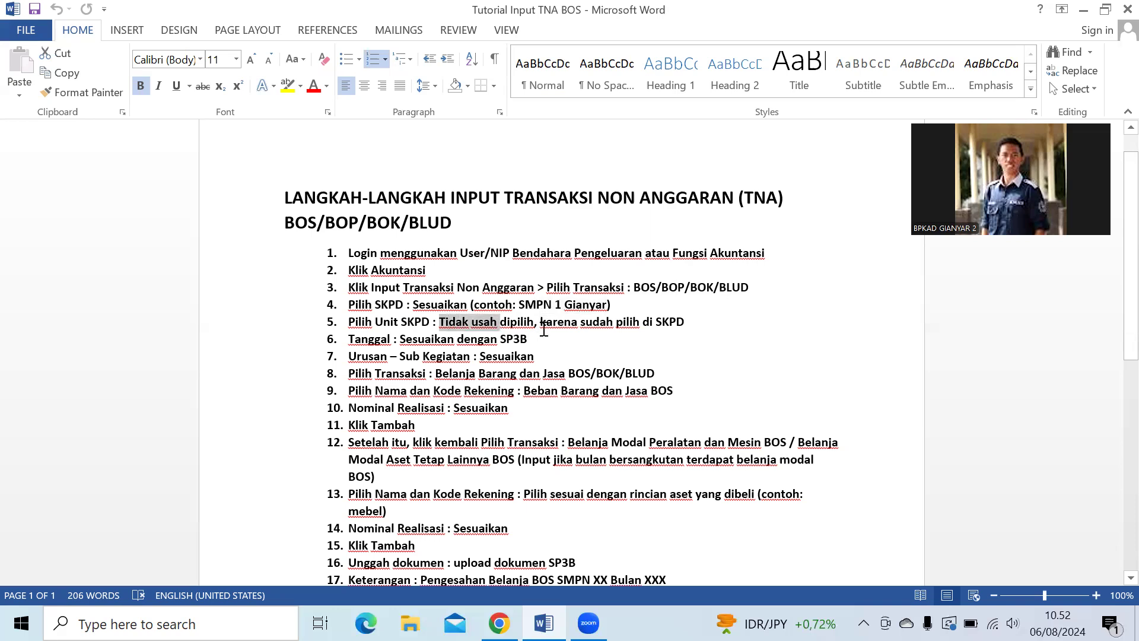
drag(445, 340, 498, 341)
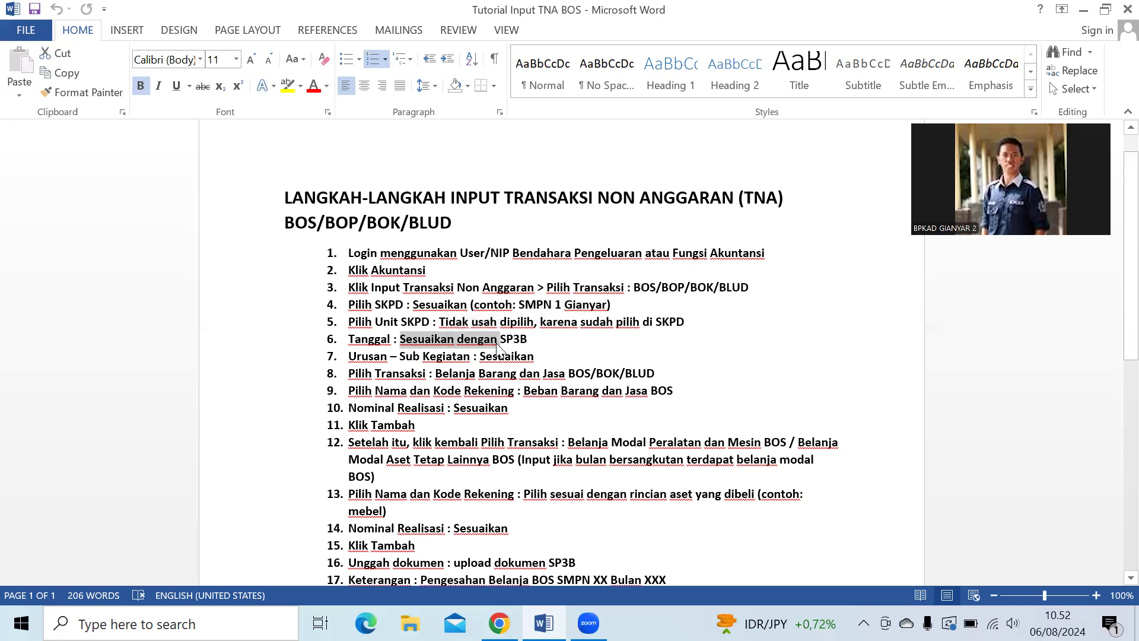
drag(471, 360, 497, 360)
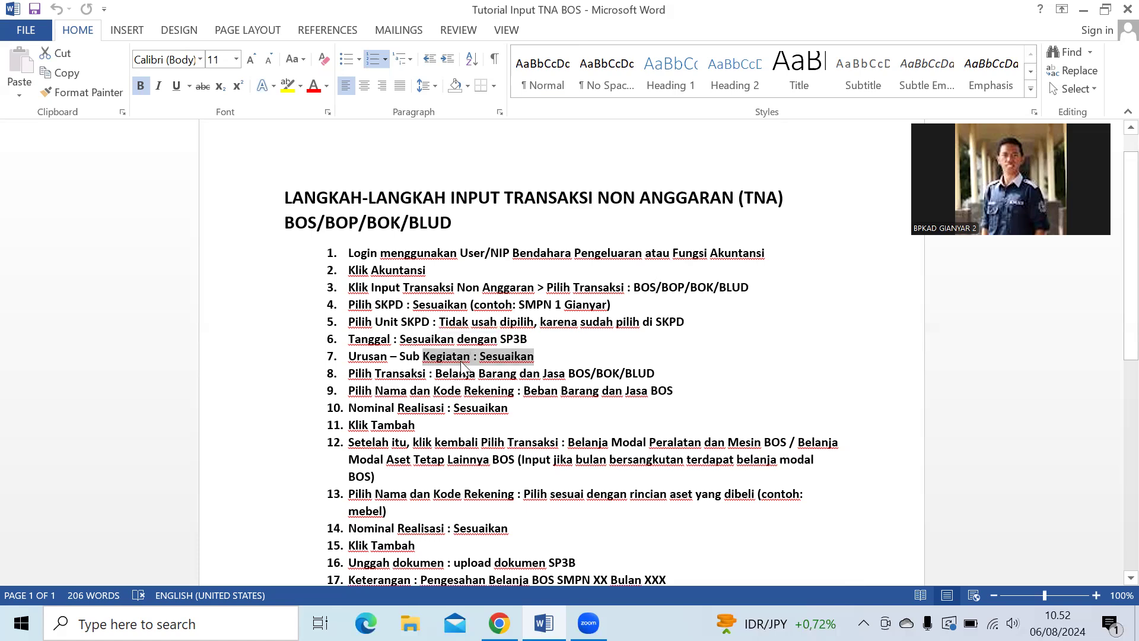
scroll(555, 332, down, 1)
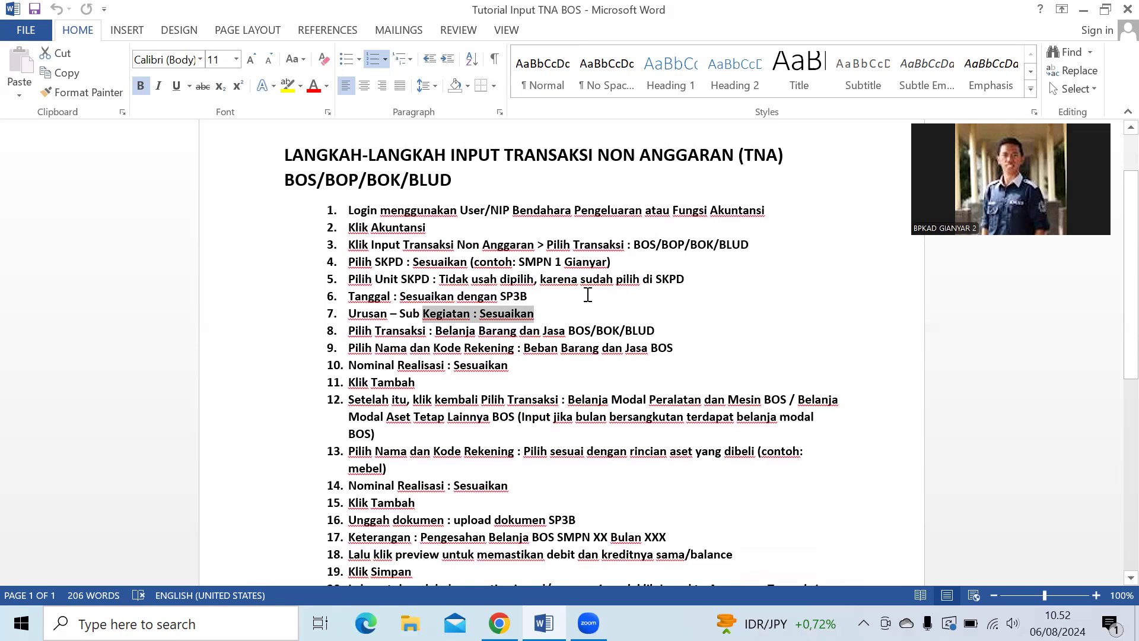
scroll(541, 315, down, 1)
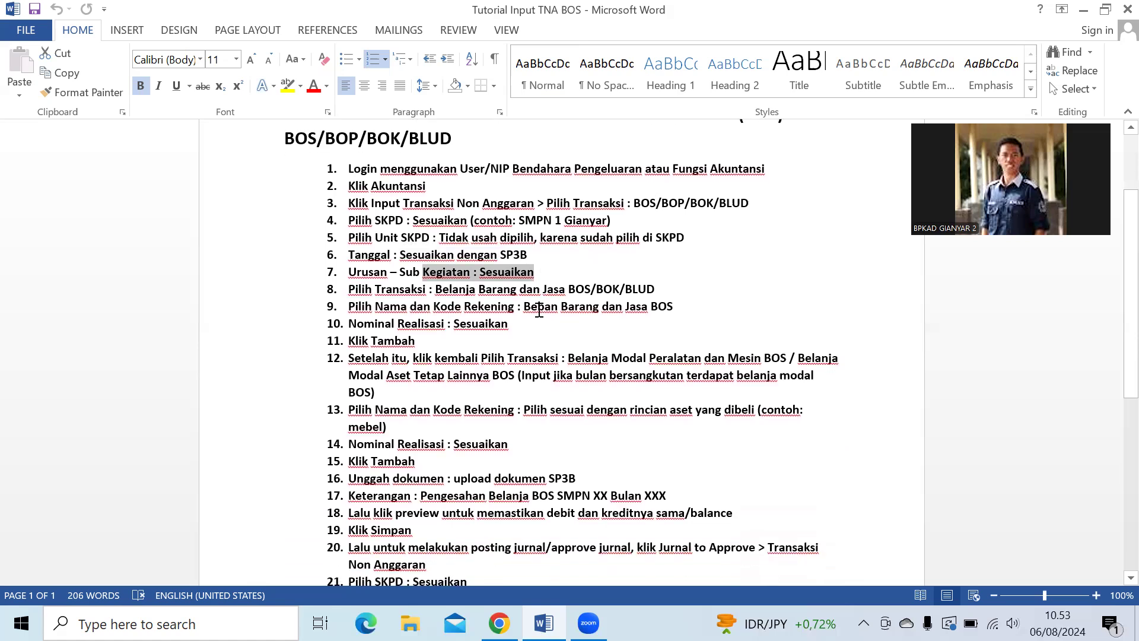
- Read guide instructions 8 to 10 on the goods and services transaction, its account name and code, and the Nominal Realisasi
drag(537, 294, 548, 294)
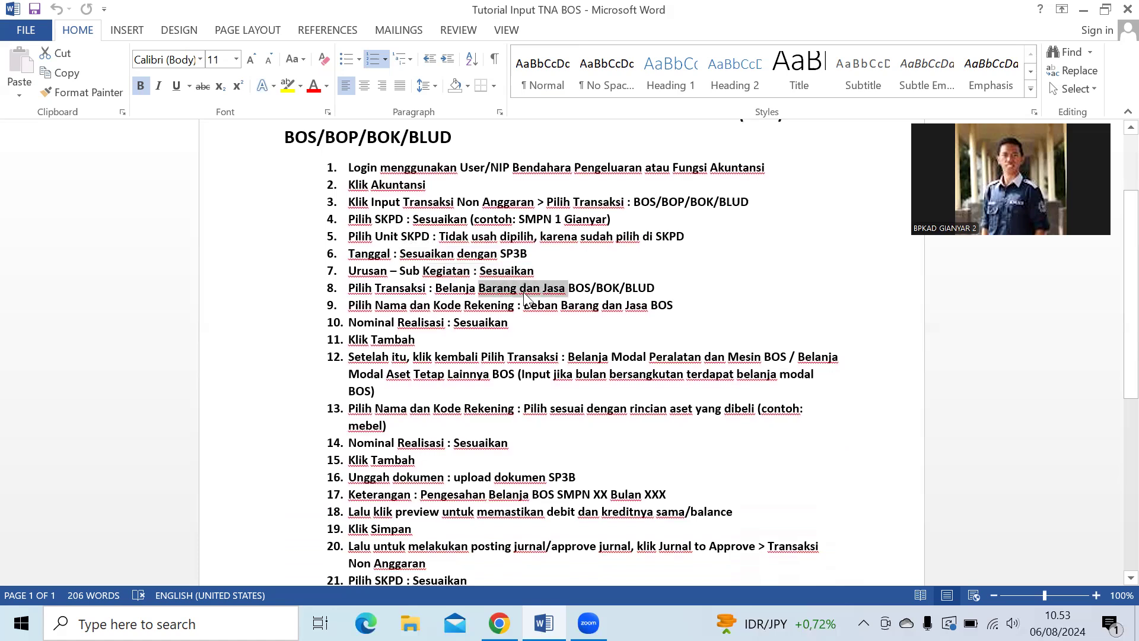
drag(438, 290, 672, 286)
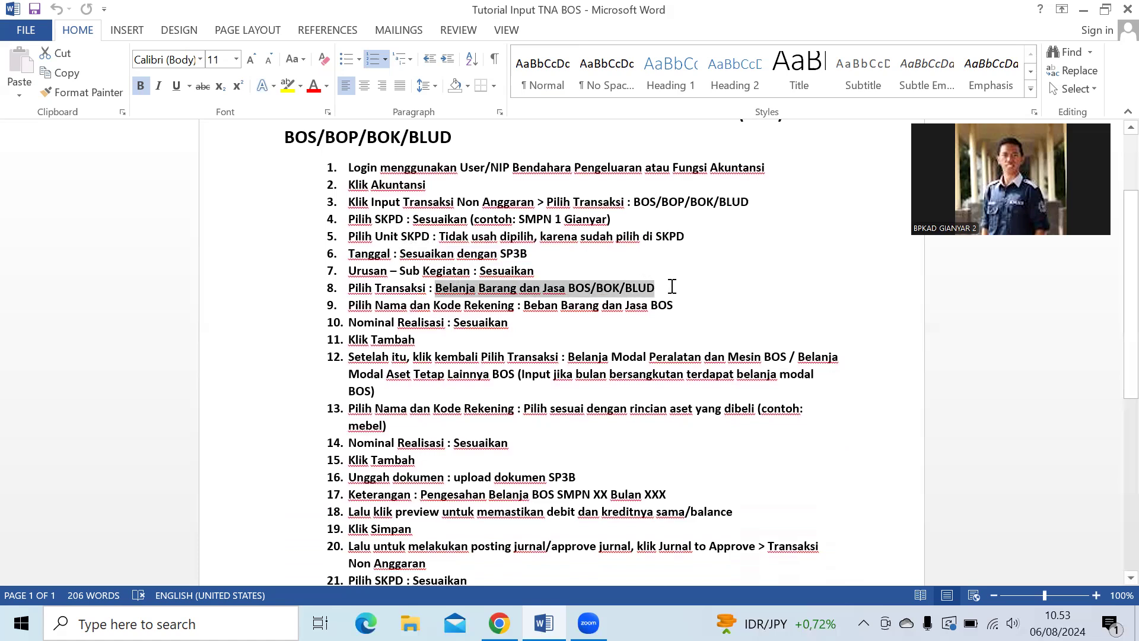
scroll(506, 468, up, 2)
scroll(525, 433, down, 2)
click(454, 287)
drag(463, 288, 654, 288)
drag(523, 305, 670, 307)
click(670, 307)
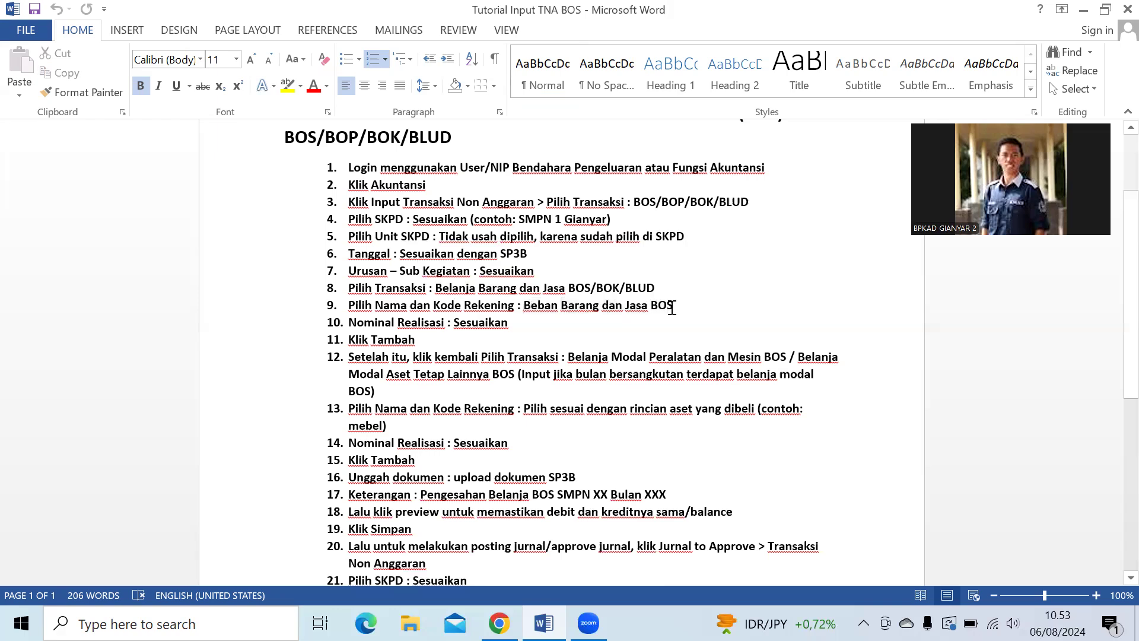
drag(454, 327, 513, 328)
scroll(474, 309, down, 5)
scroll(439, 287, up, 4)
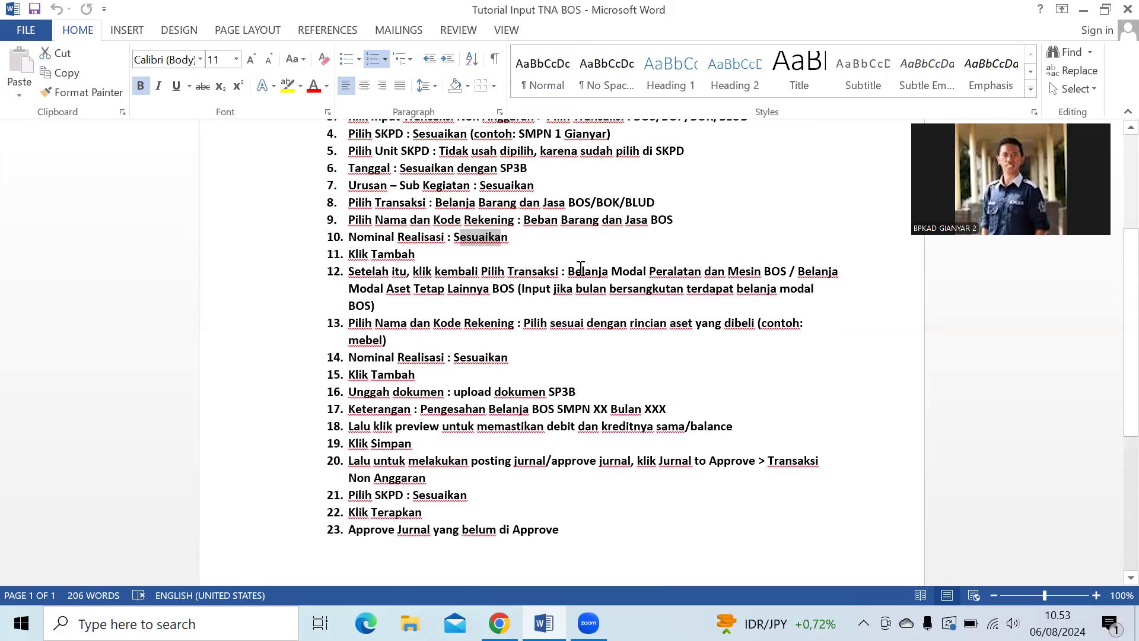
- Examine guide instructions 12 to 15 on adding Belanja Modal transactions for equipment, machinery and other fixed assets
drag(570, 272, 688, 272)
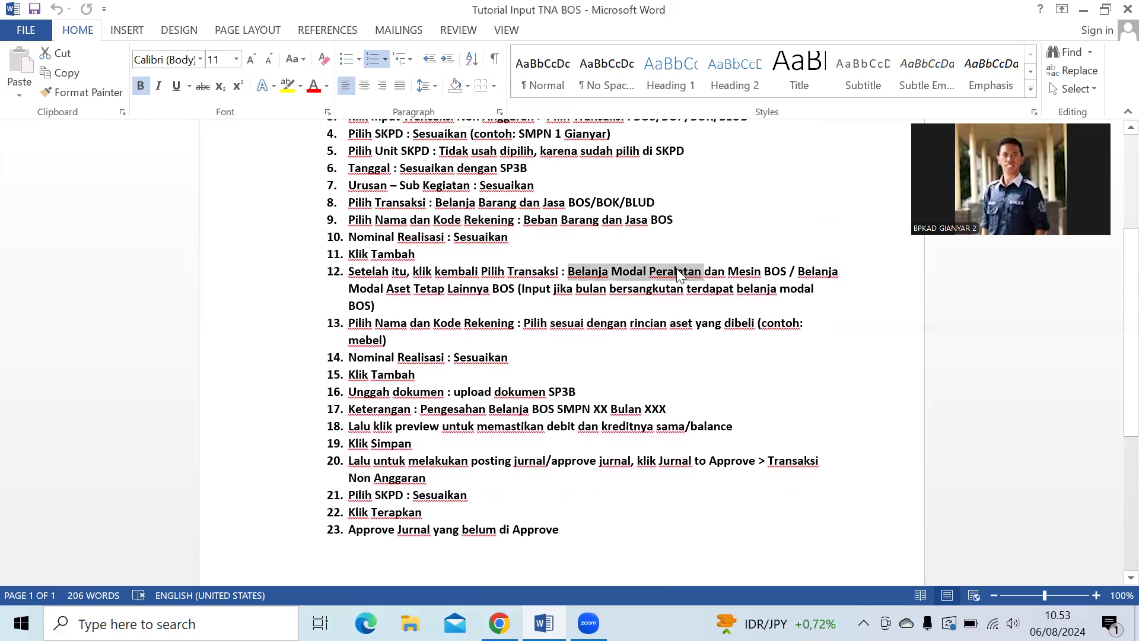
click(603, 267)
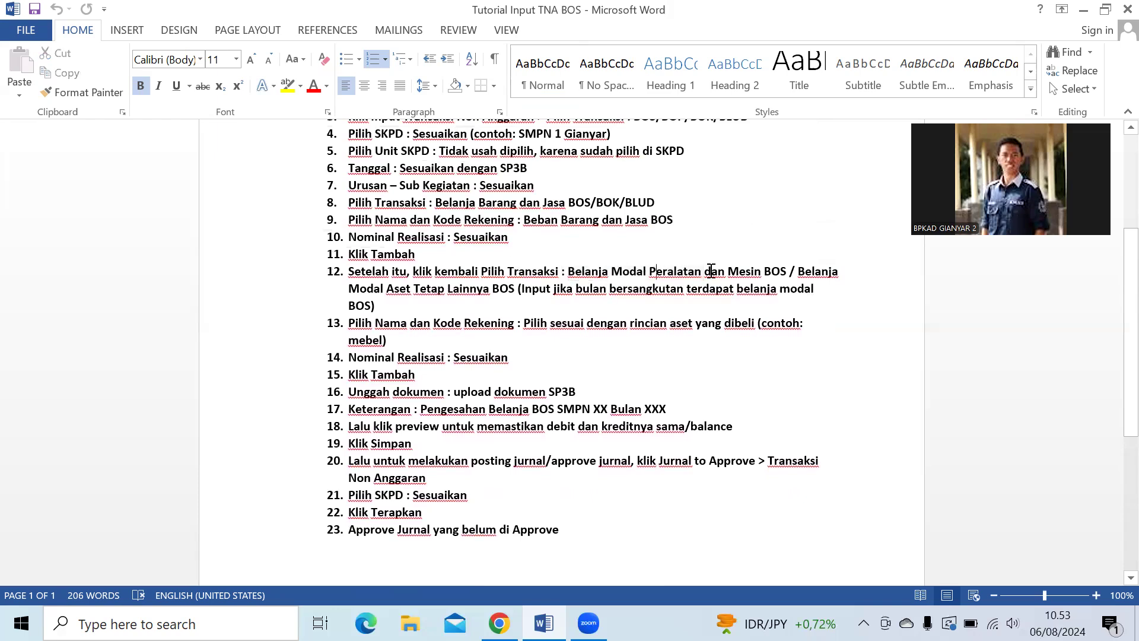
click(761, 272)
drag(676, 271, 724, 274)
drag(440, 289, 472, 291)
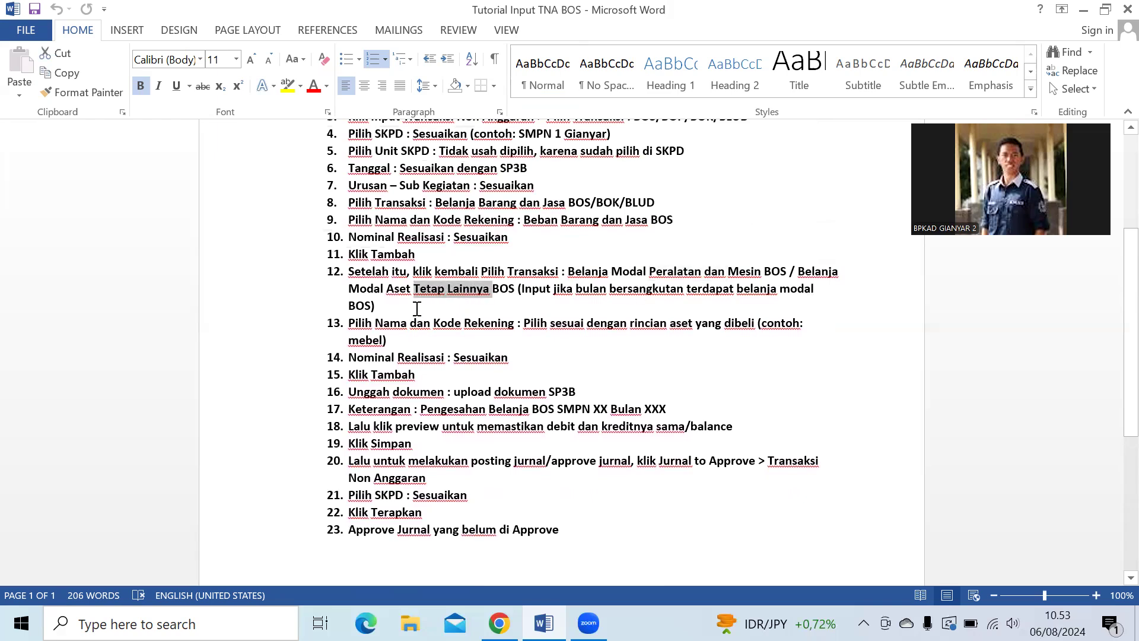
drag(379, 308, 358, 274)
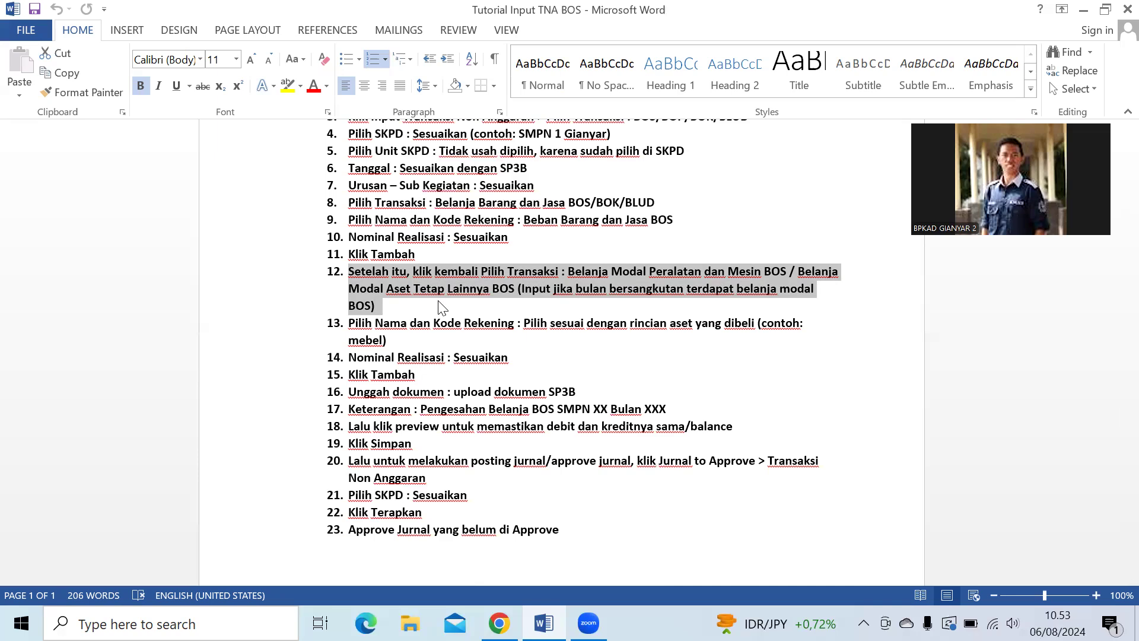
drag(443, 324, 496, 336)
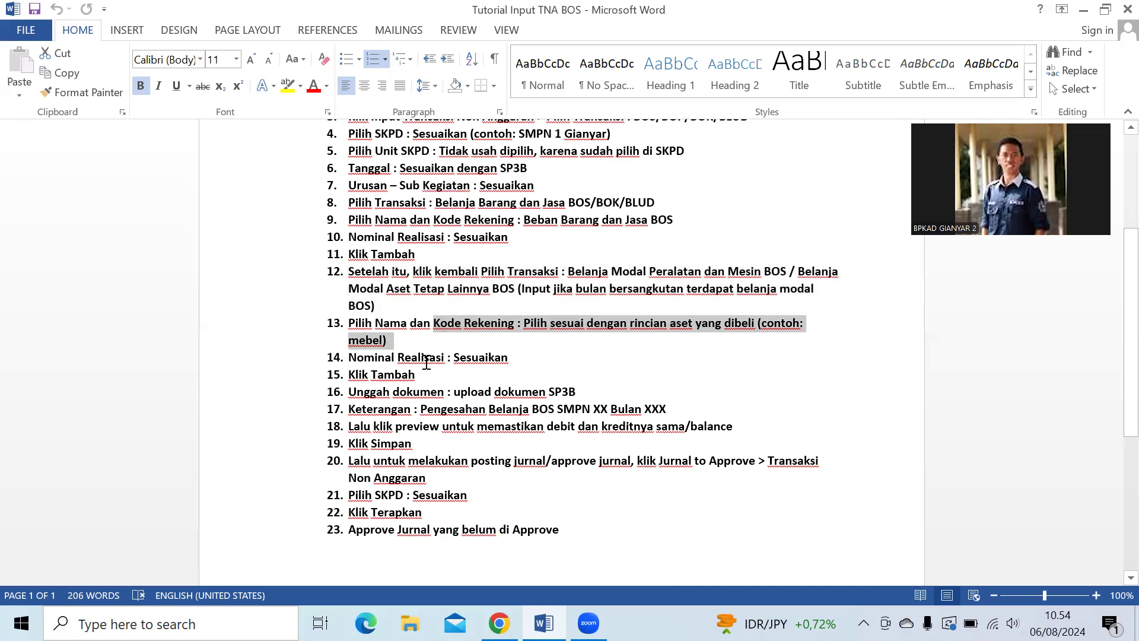
drag(423, 359, 475, 361)
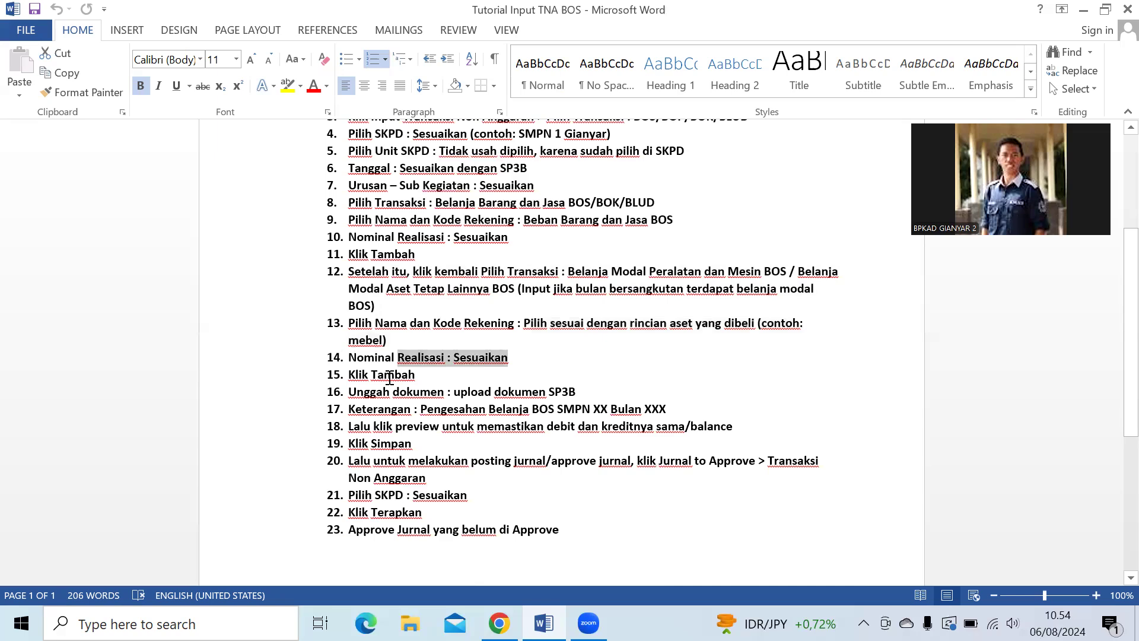
drag(389, 379, 415, 376)
scroll(470, 378, down, 1)
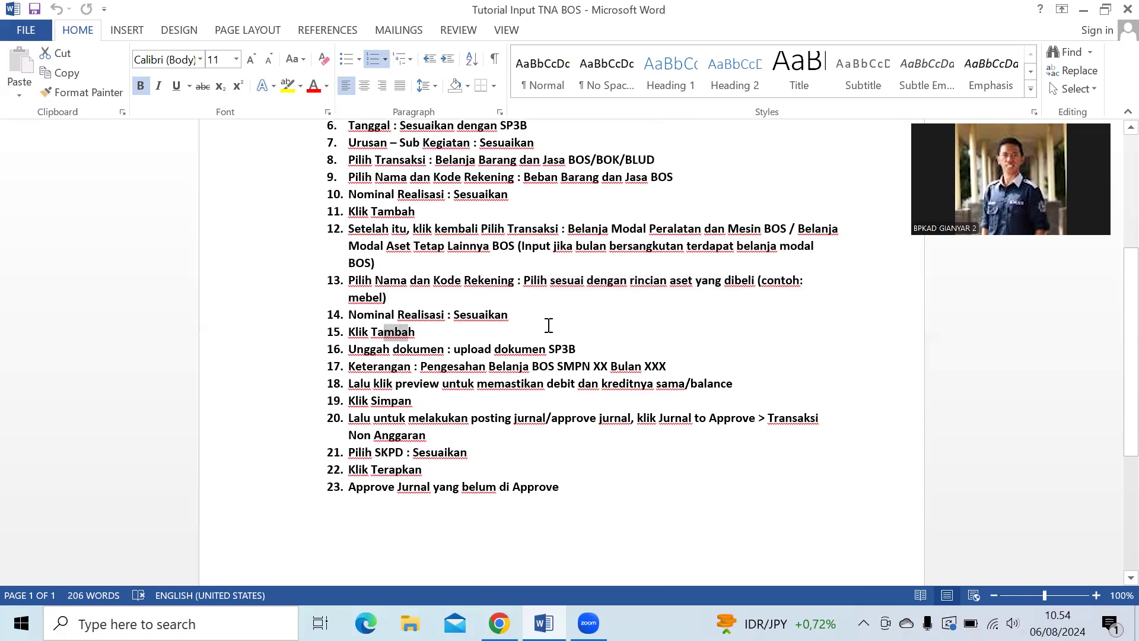
- Read guide instructions 16 to 20 on the SP3B upload, the Keterangan, previewing, saving and approving the journal
drag(549, 350, 577, 354)
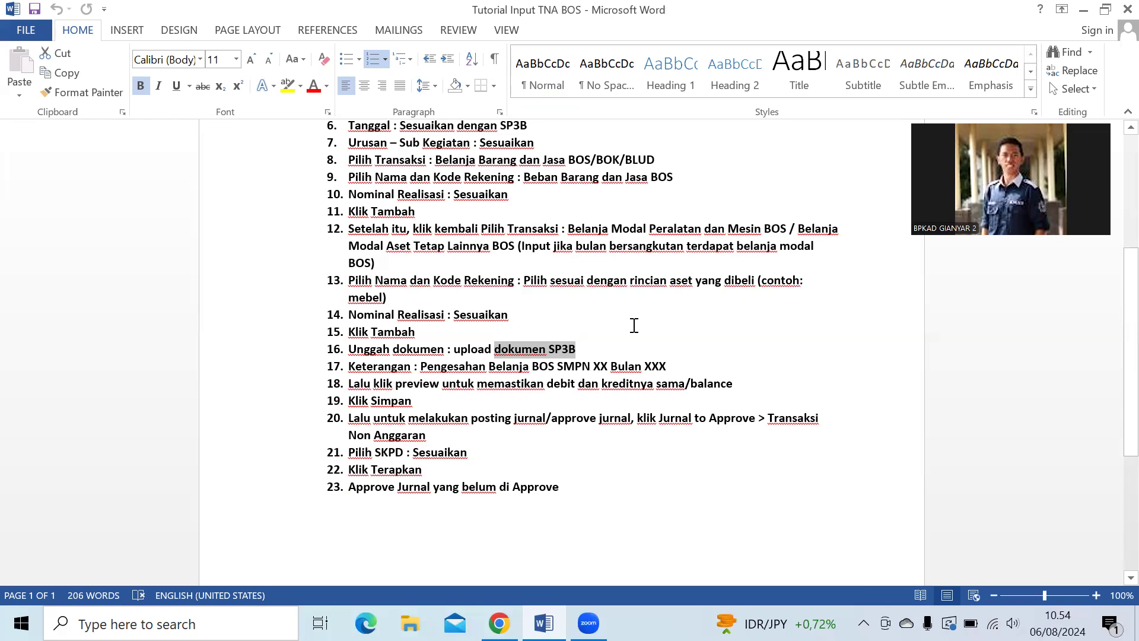
drag(441, 367, 627, 366)
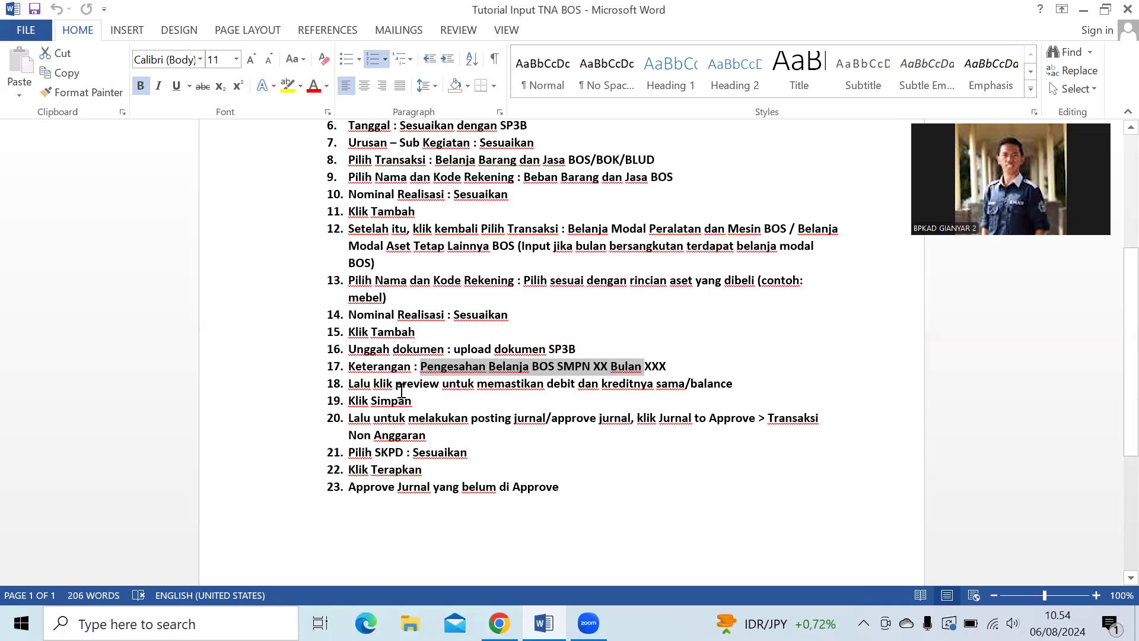
drag(395, 383, 600, 385)
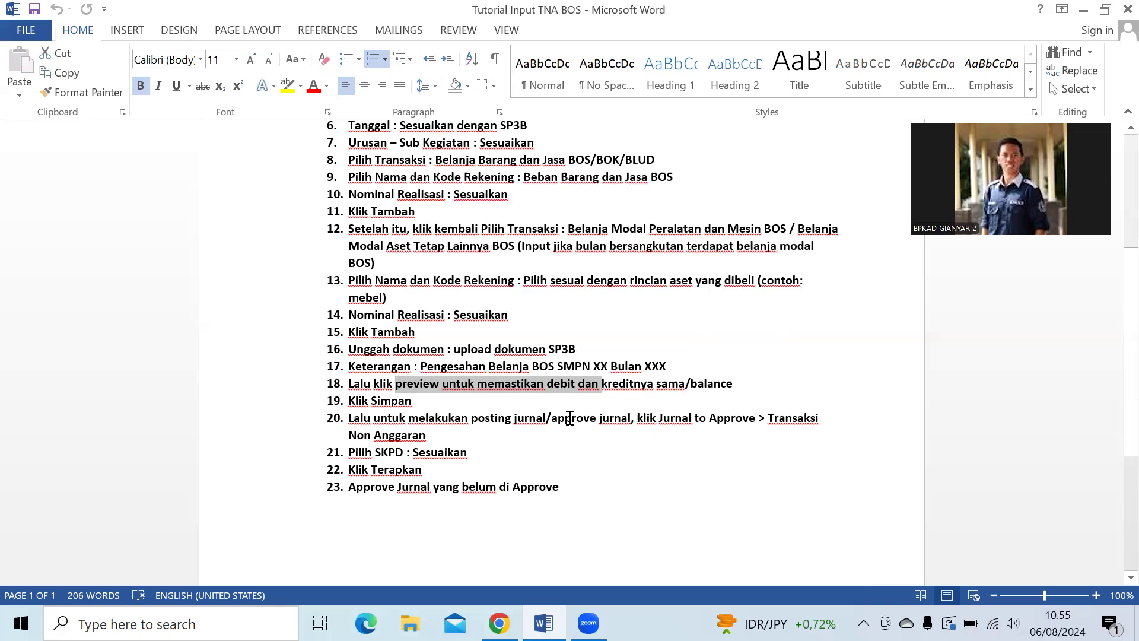
drag(411, 405, 611, 428)
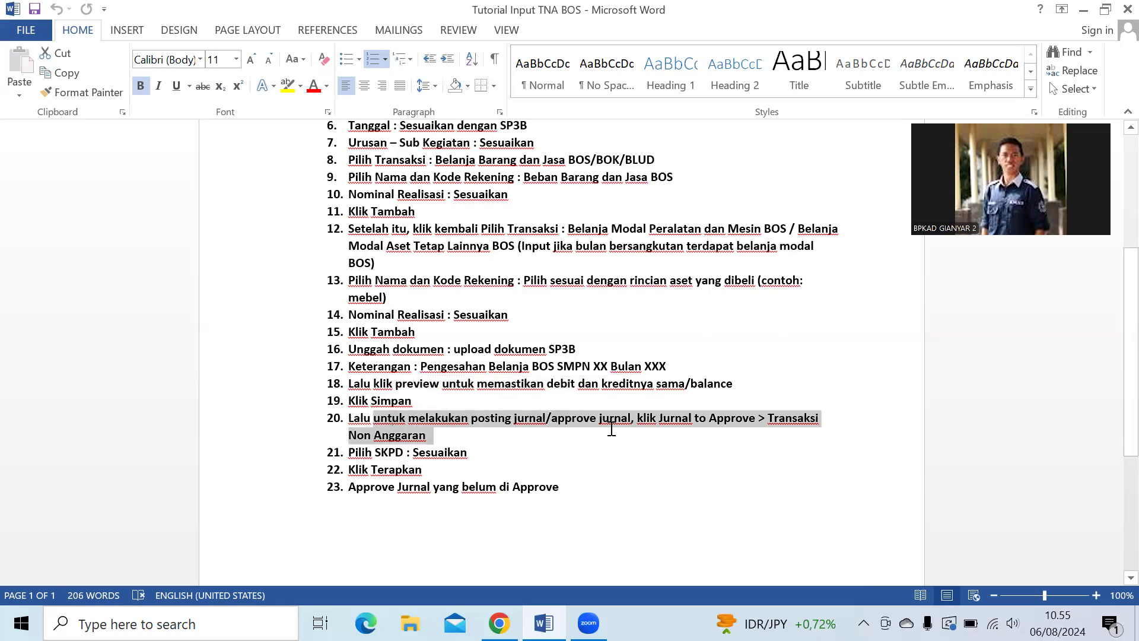
click(611, 428)
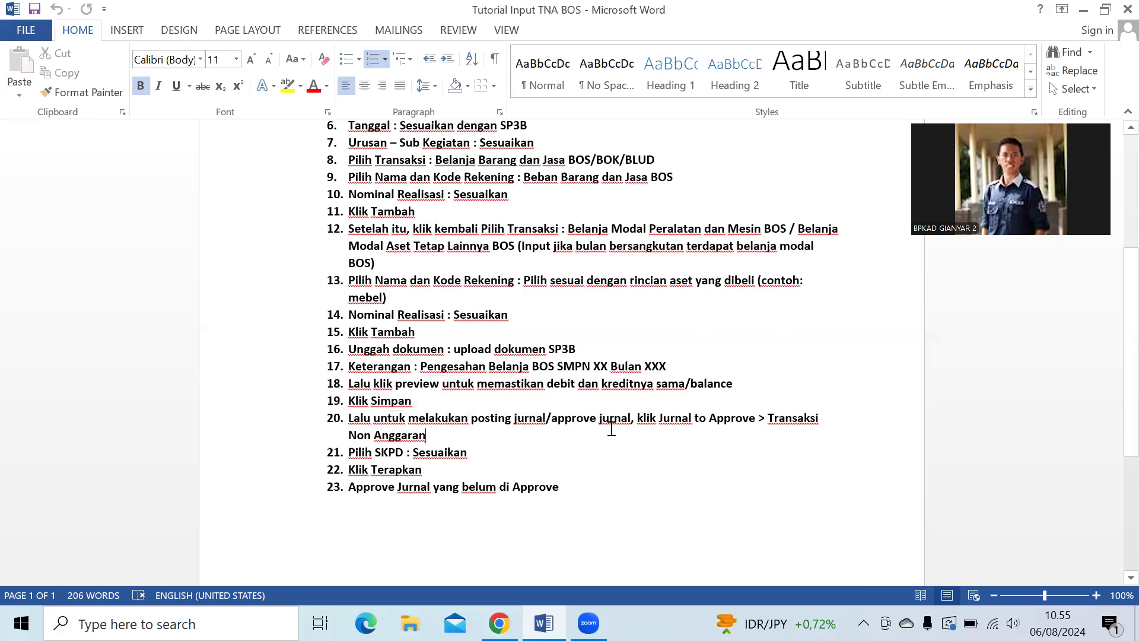
scroll(611, 428, up, 5)
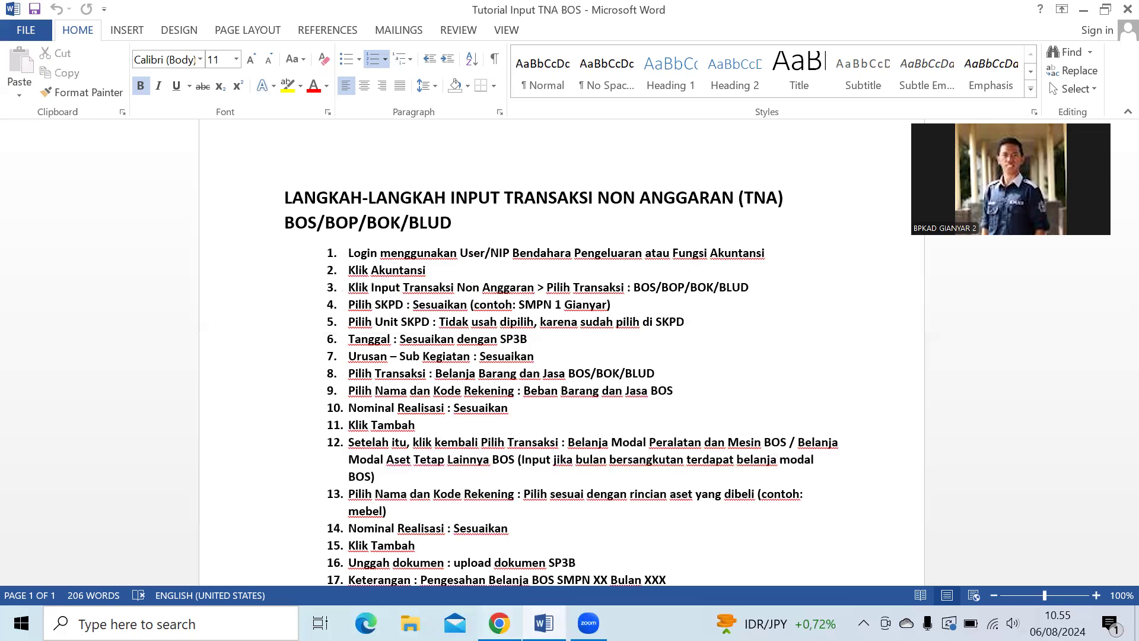
- Switch to SIPD in Chrome and open the Akuntansi module, reloading the page to reach its dashboard
click(499, 623)
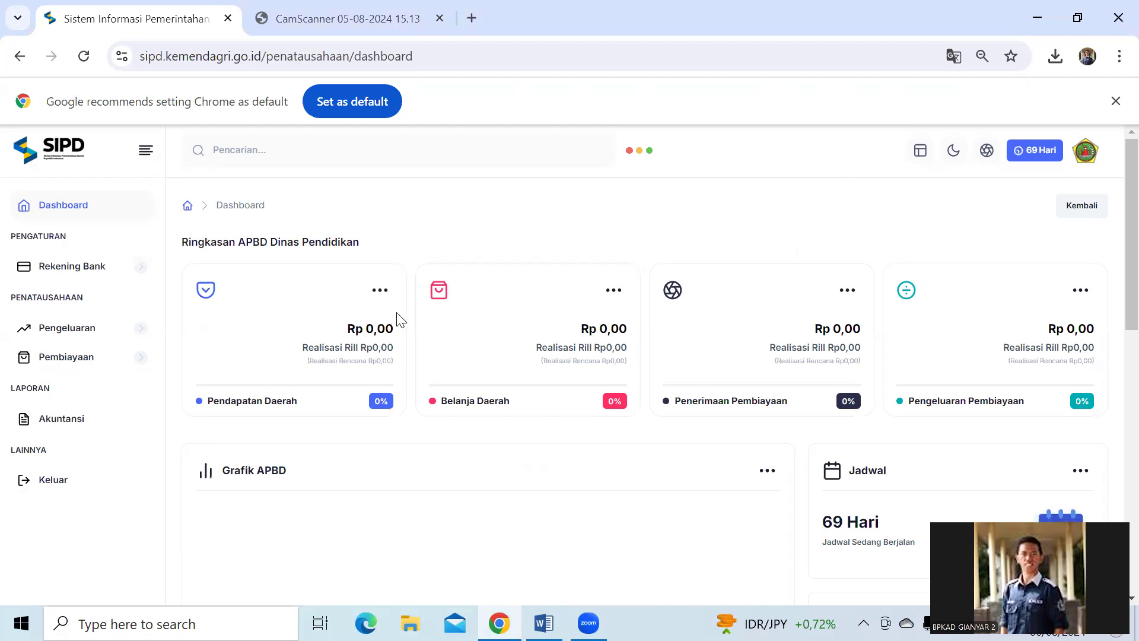
click(62, 422)
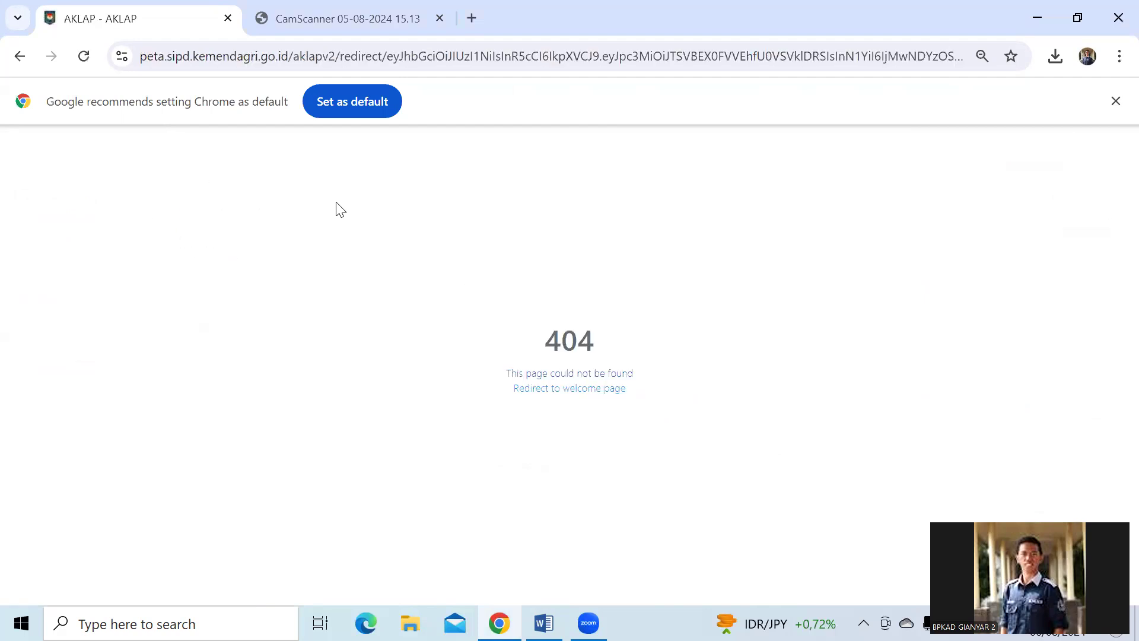
click(83, 58)
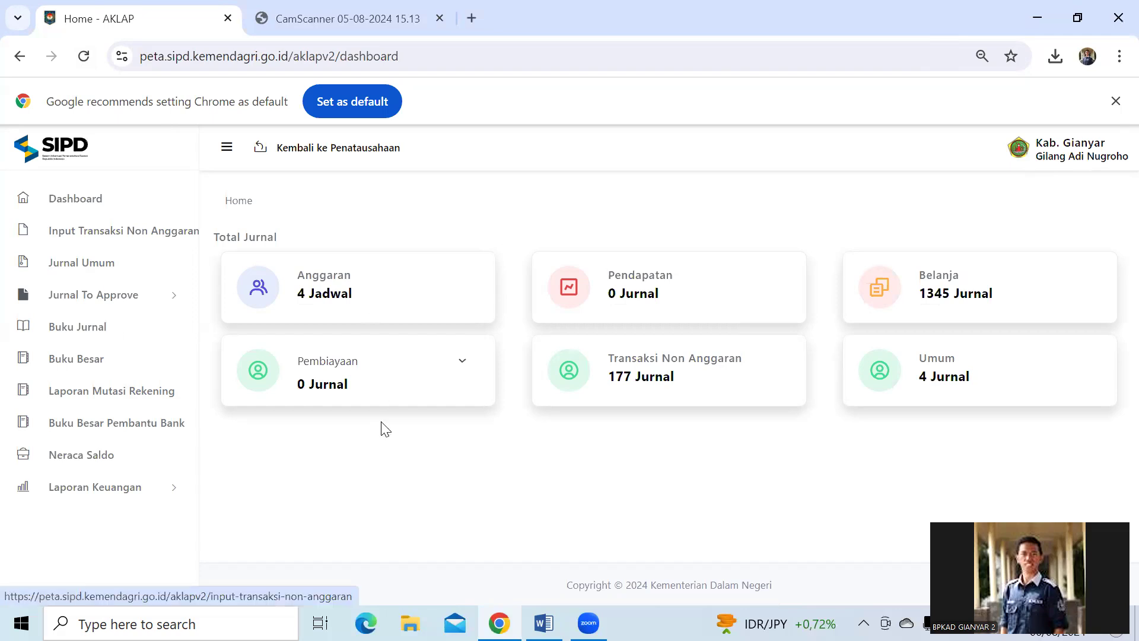
- Check instruction 3 on Transaksi Non Anggaran in the Word guide, and collapse the navigation sidebar back on the AKLAP dashboard
click(543, 623)
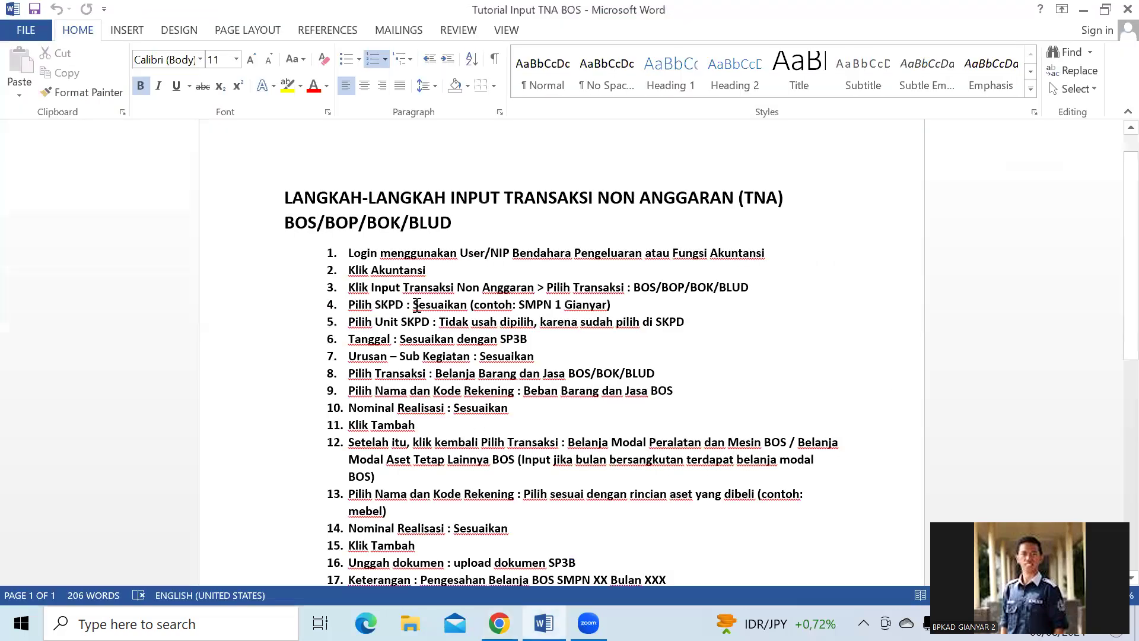
drag(403, 291, 537, 291)
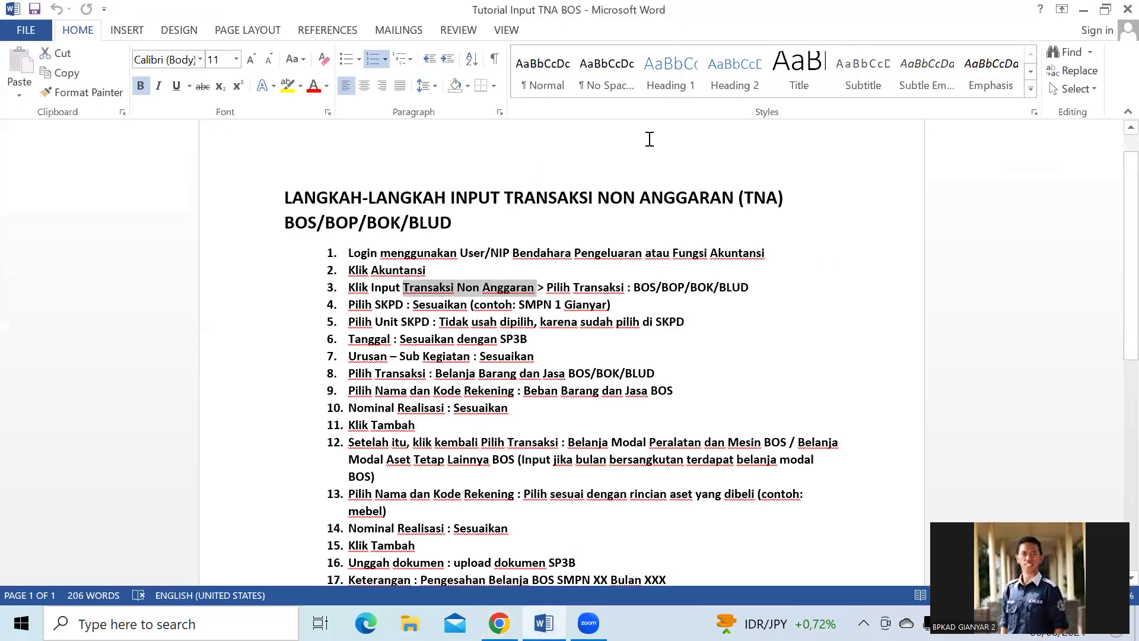
click(1083, 9)
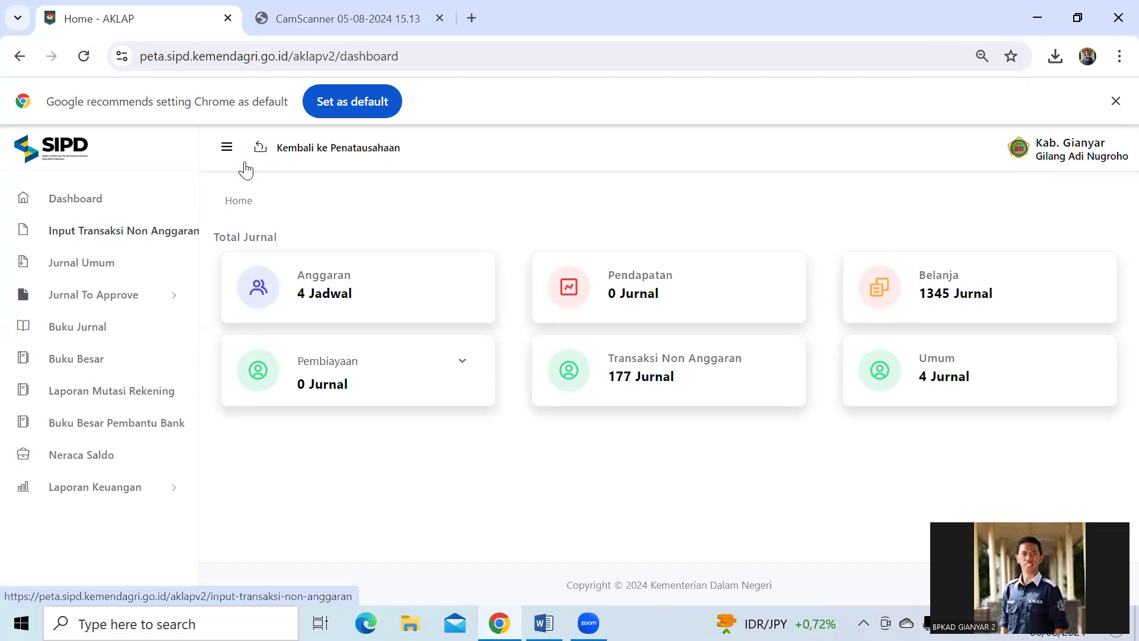
click(226, 148)
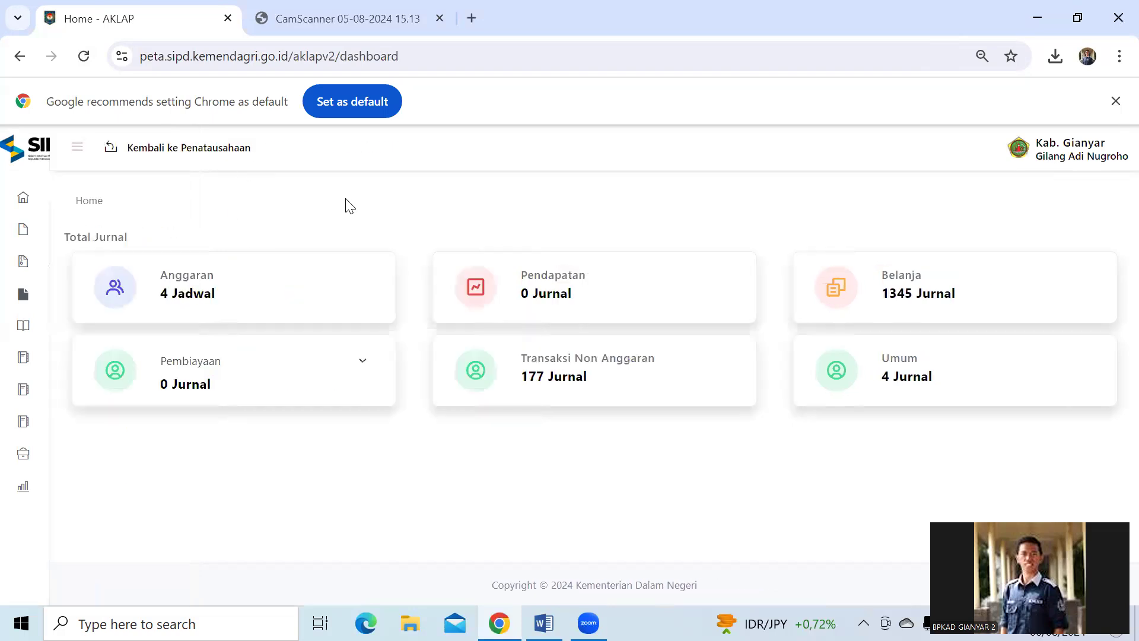
- Open the Input Transaksi Non Anggaran page, check its Jurnal Reject view and return to the input form
click(79, 153)
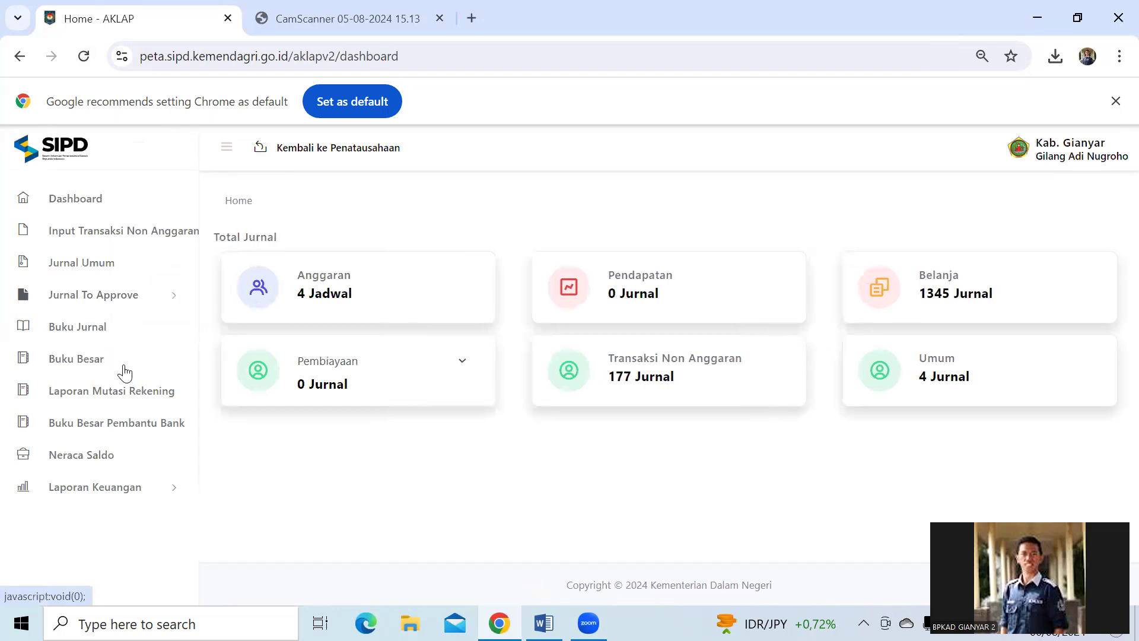
click(226, 148)
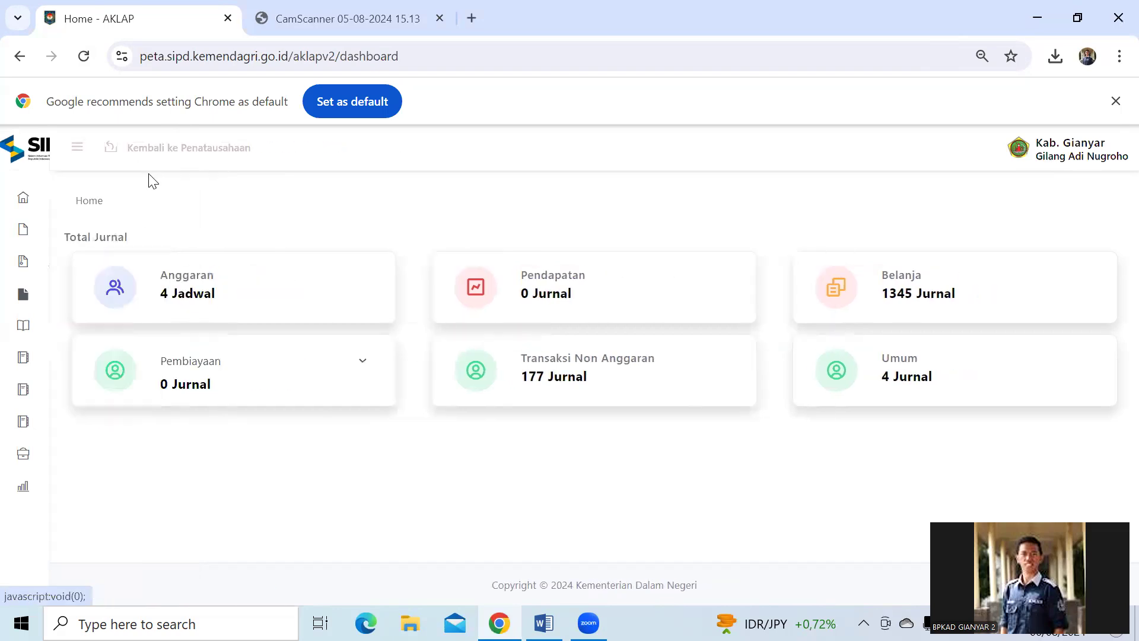
mouse_move(21, 196)
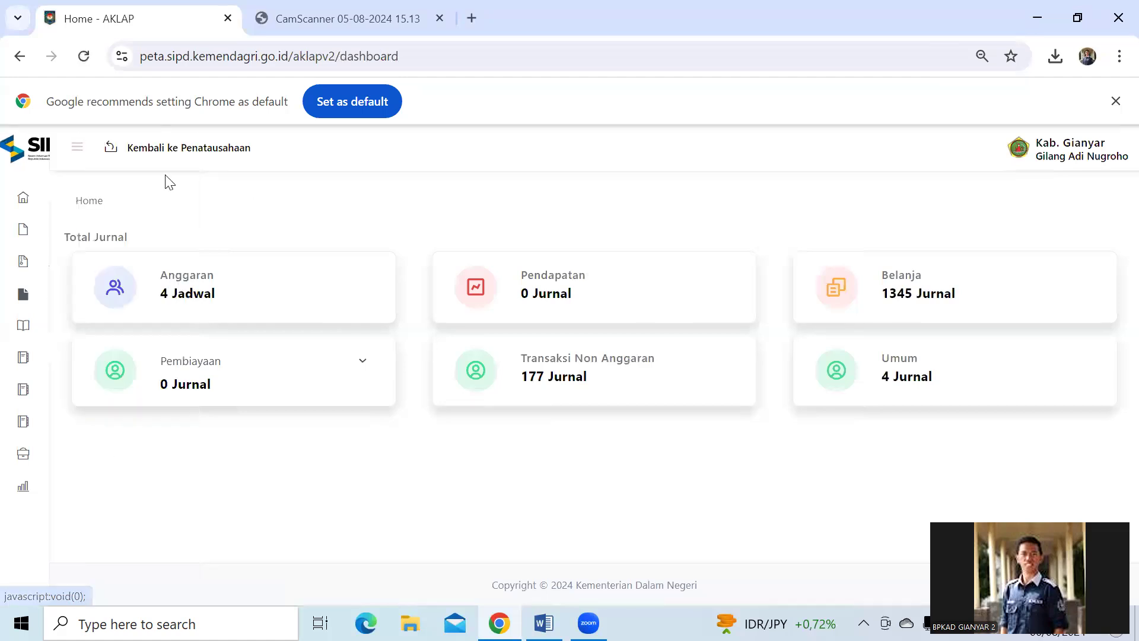
mouse_move(102, 267)
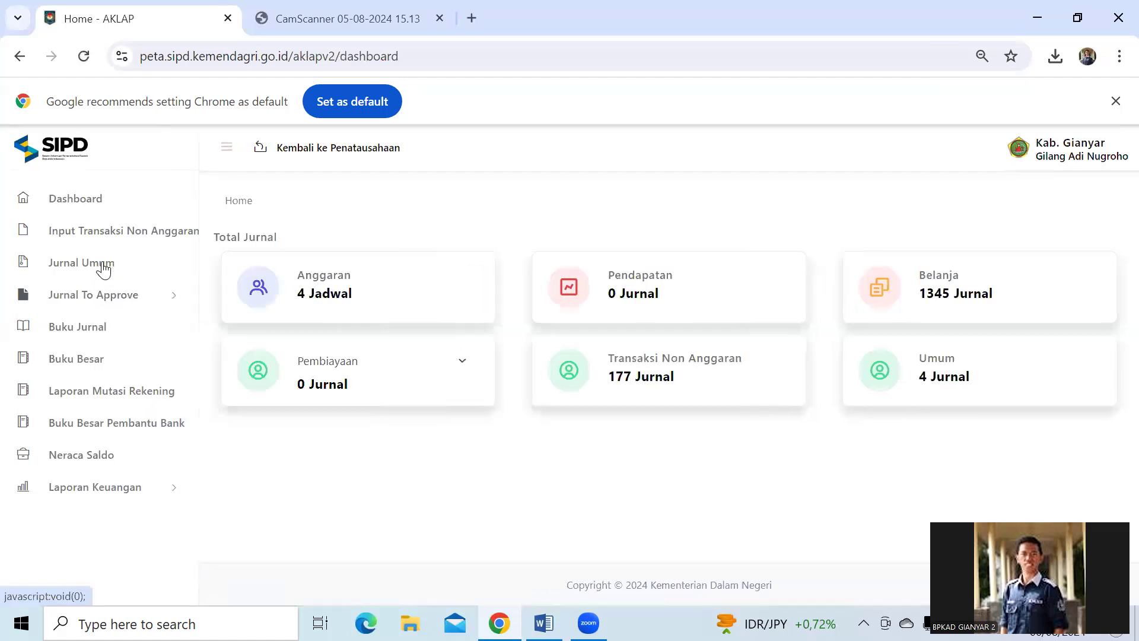
click(108, 234)
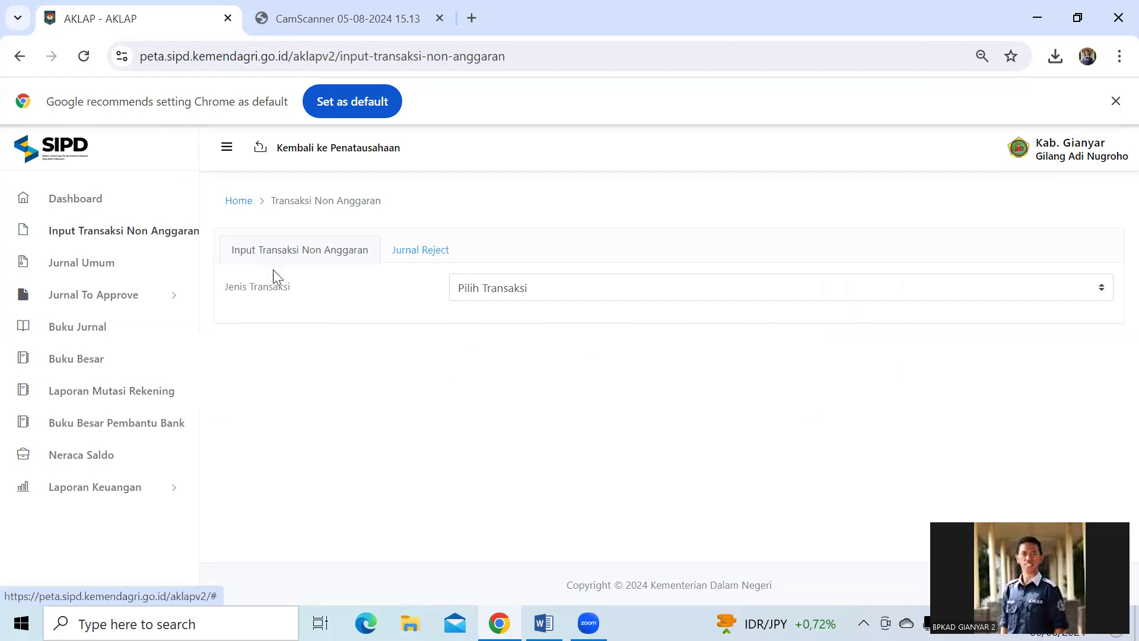
click(407, 252)
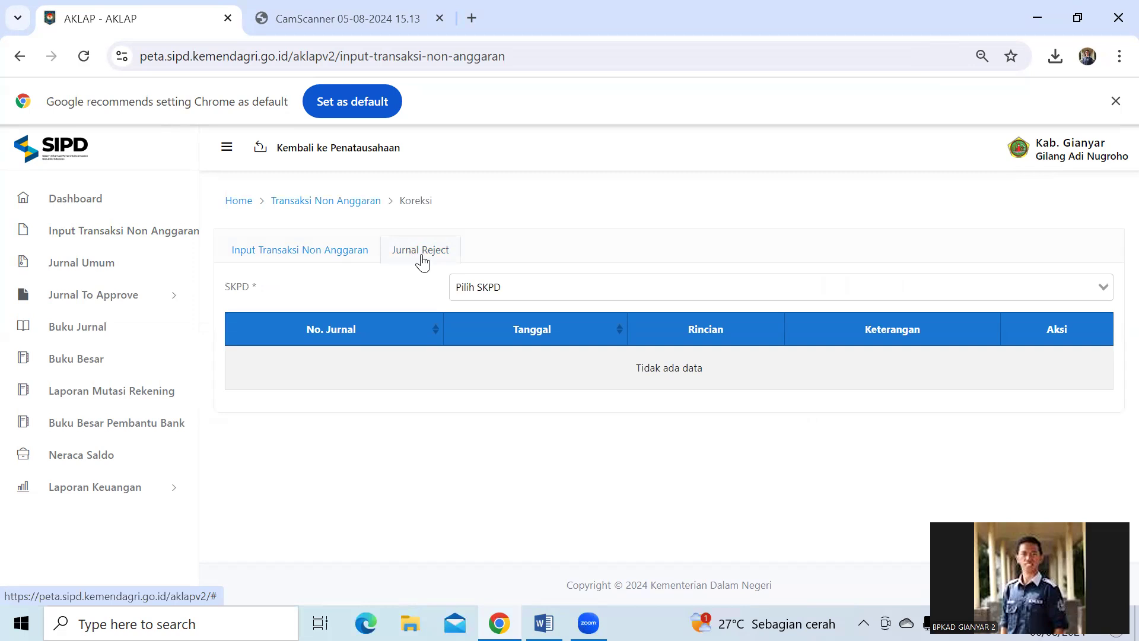
click(317, 263)
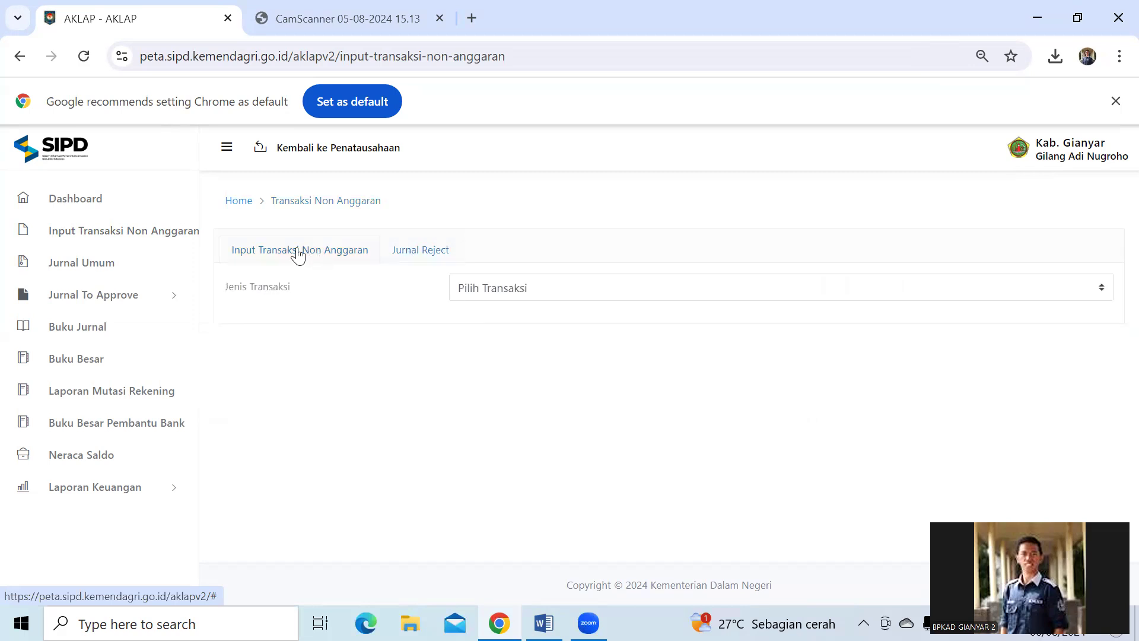
- Look through the Jenis Transaksi options and select BOK
drag(227, 287, 299, 295)
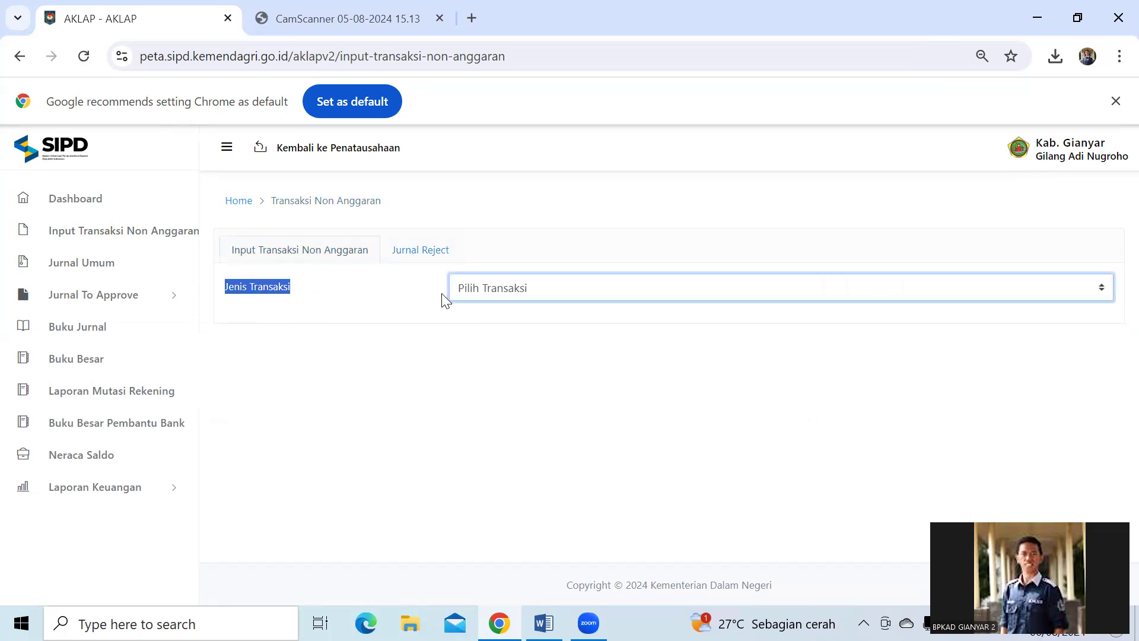
click(553, 295)
scroll(651, 394, down, 2)
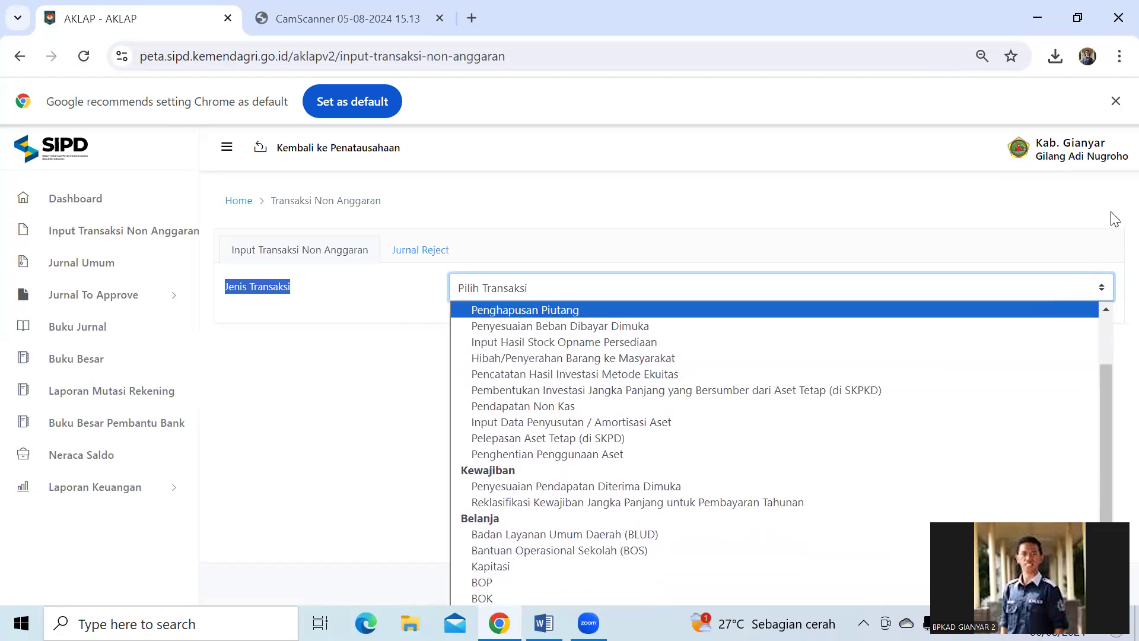
click(909, 256)
click(648, 287)
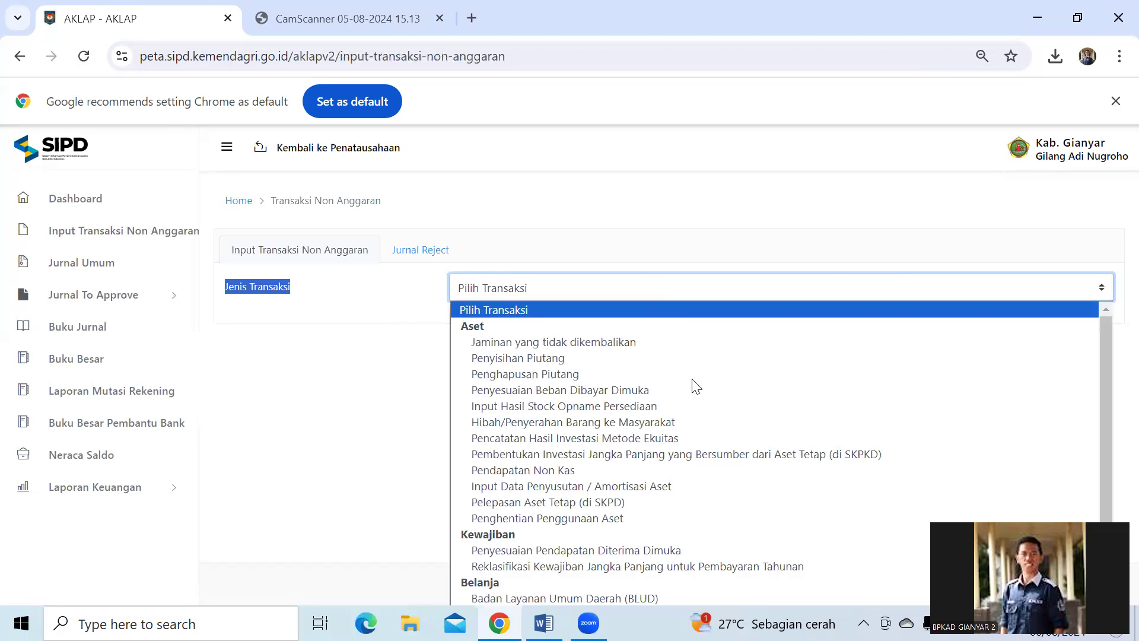
scroll(792, 528, down, 1)
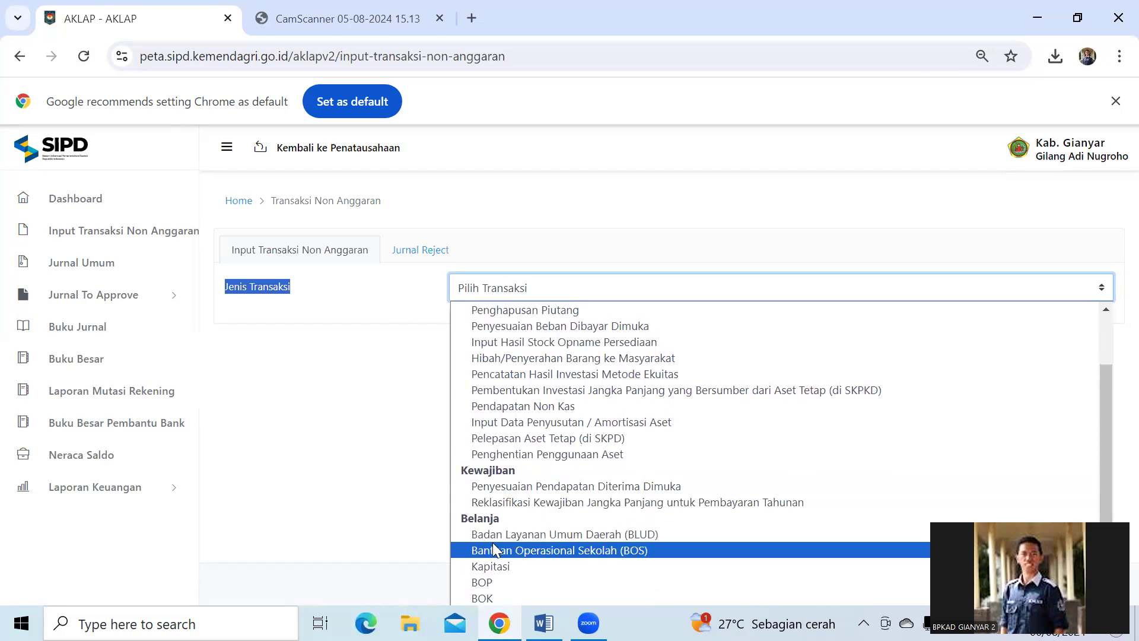
scroll(535, 580, down, 1)
click(537, 584)
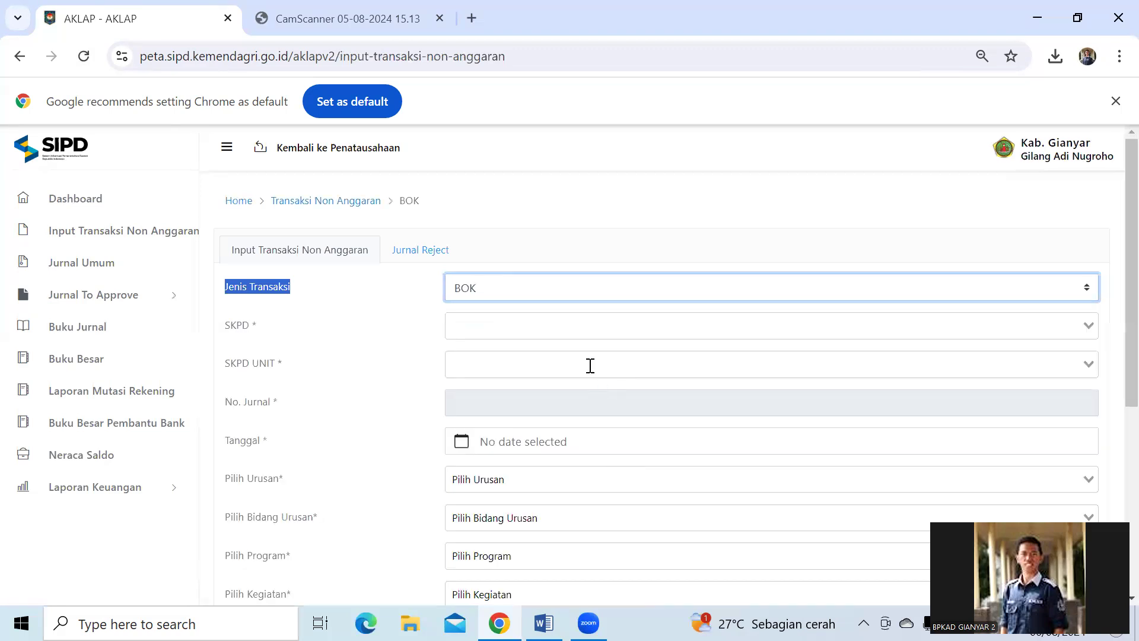
- Examine the fields of the BOK form and the other available Jenis Transaksi options
click(537, 289)
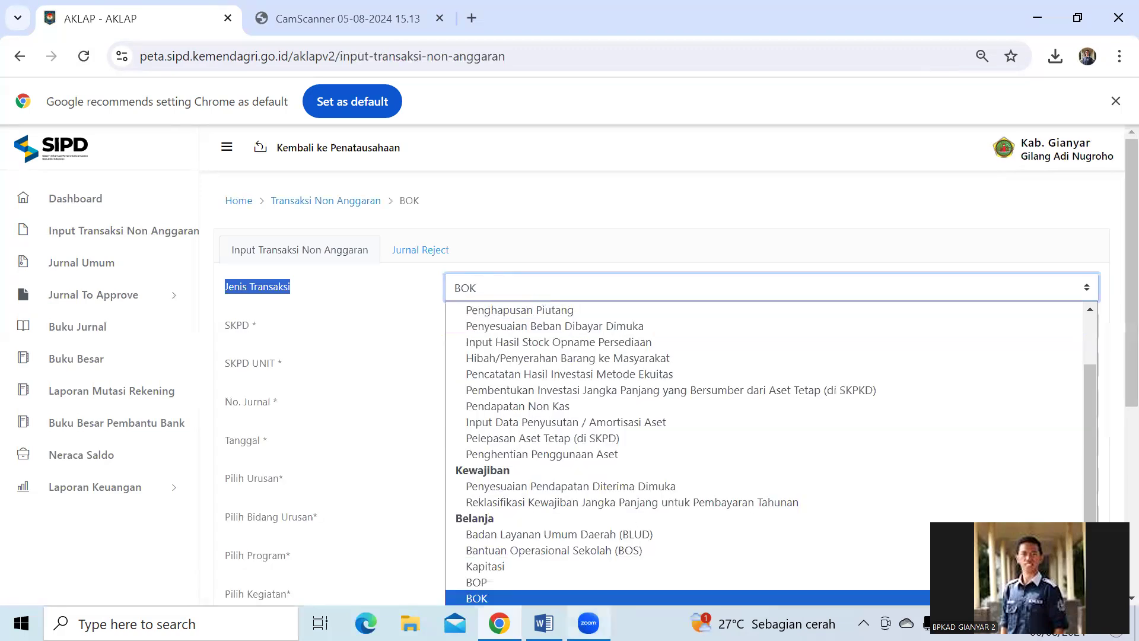
scroll(1111, 416, down, 5)
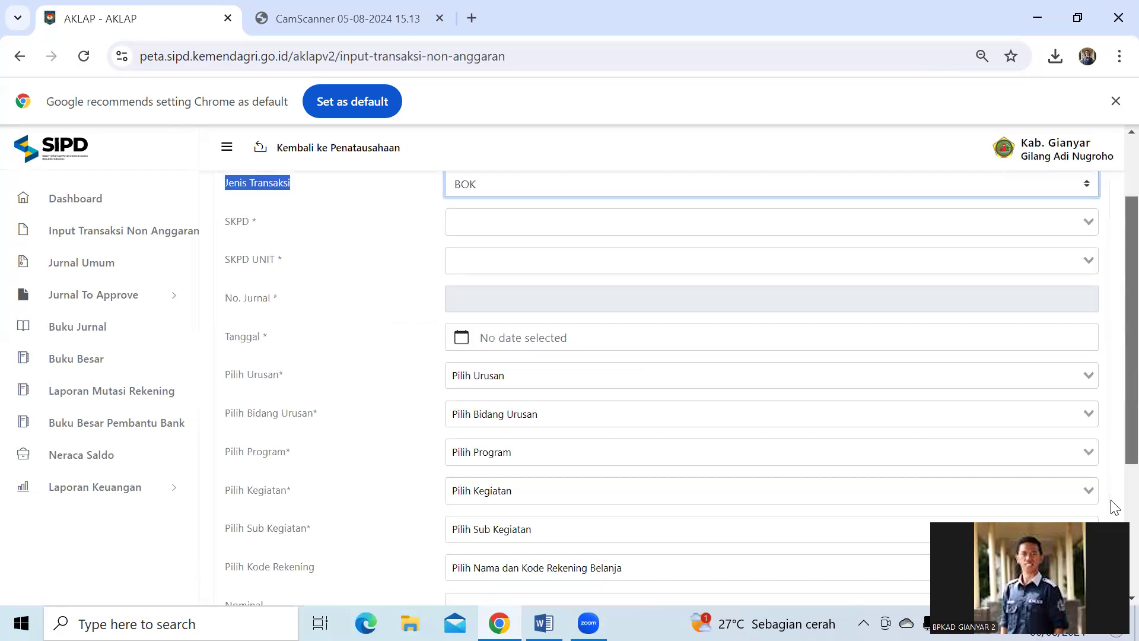
drag(1130, 416, 1130, 216)
click(598, 296)
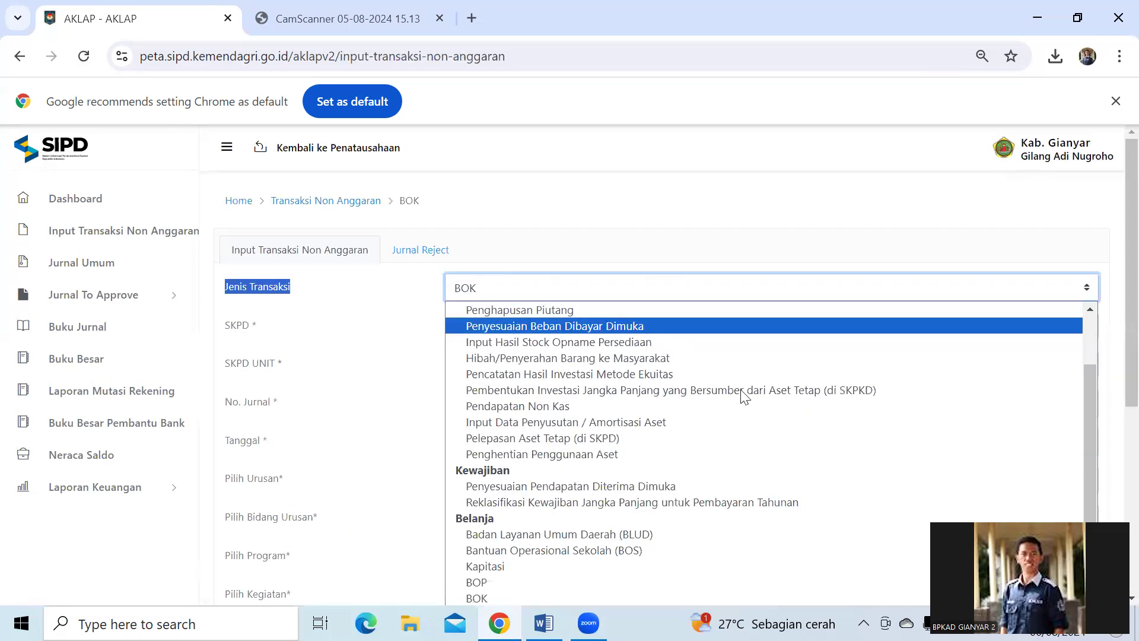
drag(1127, 400, 1112, 518)
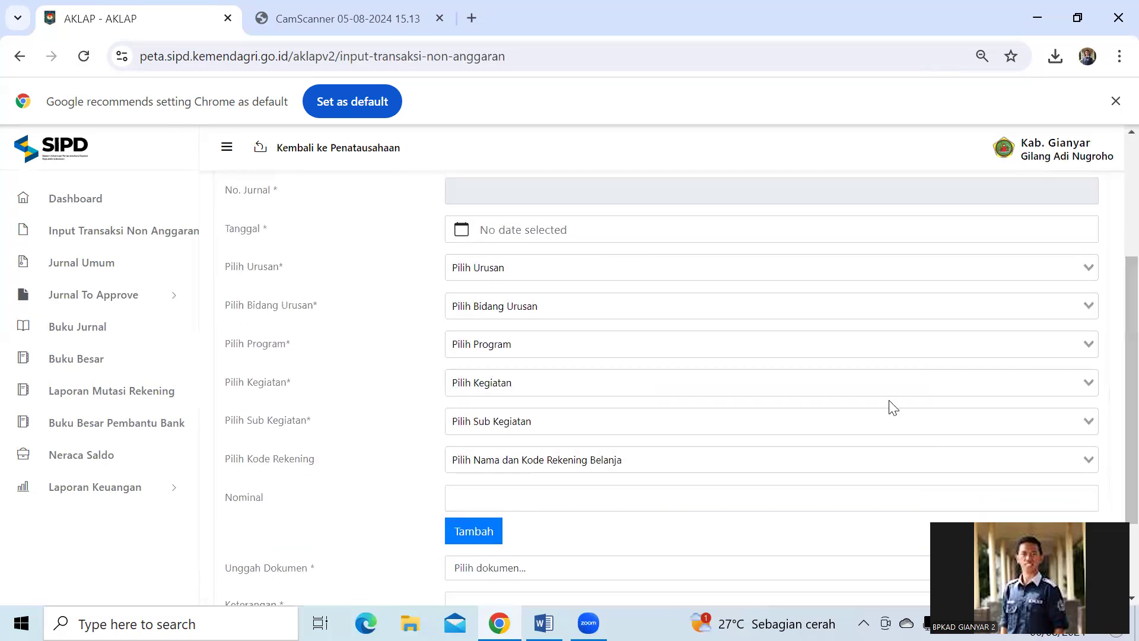
scroll(771, 374, up, 4)
click(536, 291)
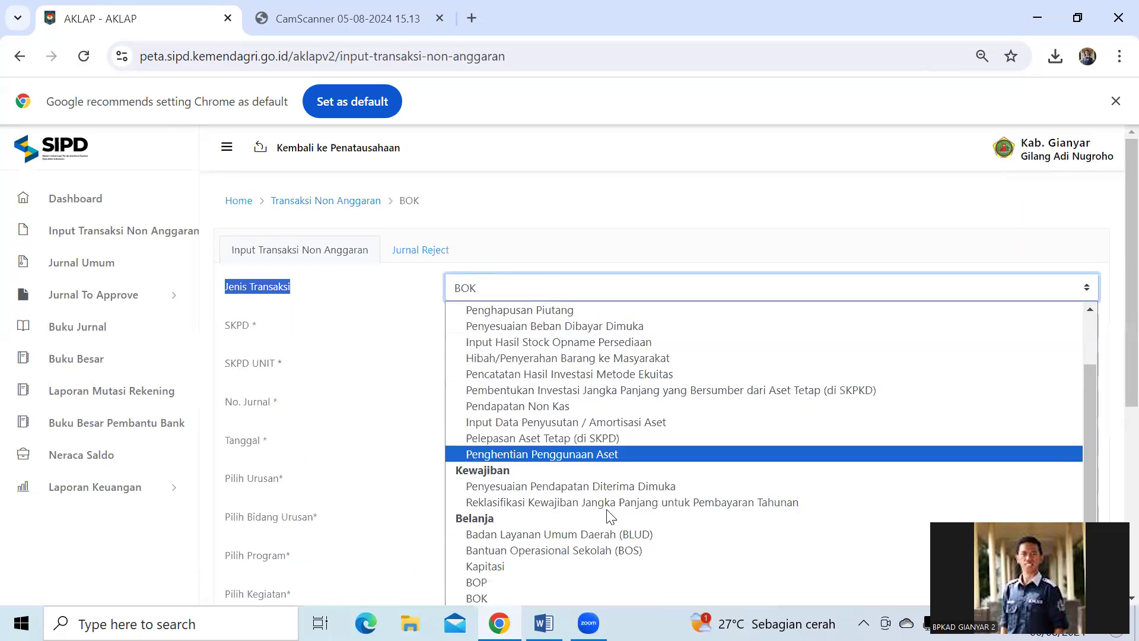
click(1109, 415)
scroll(1111, 427, down, 1)
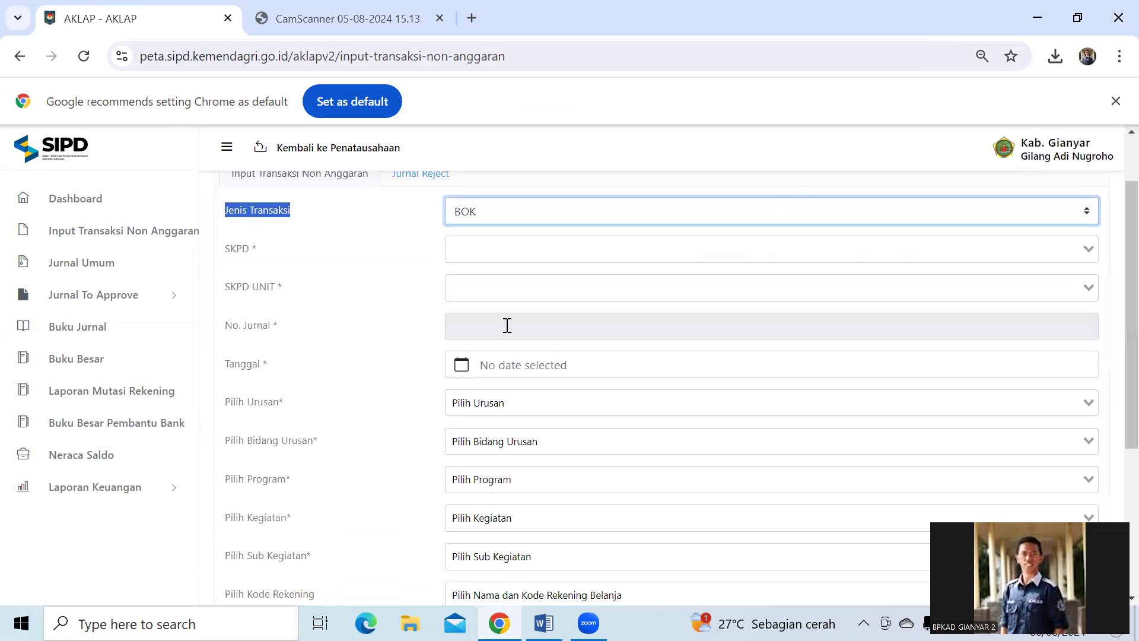
- Set the Jenis Transaksi to Bantuan Operasional Sekolah (BOS) from the Belanja group
click(552, 215)
click(711, 219)
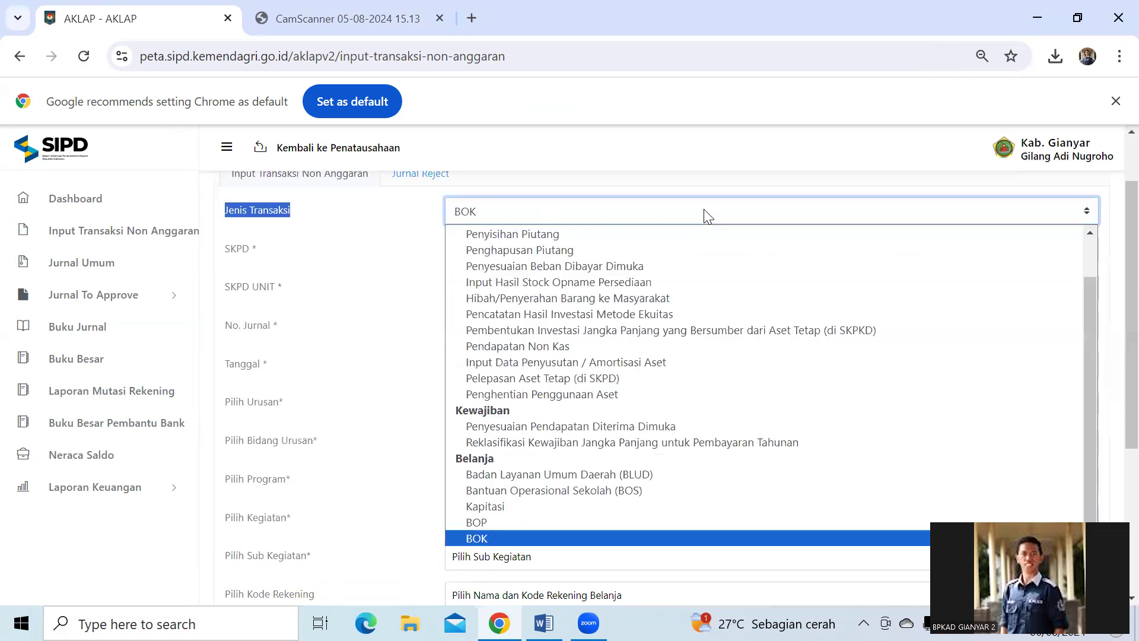
scroll(622, 420, up, 1)
scroll(623, 427, down, 1)
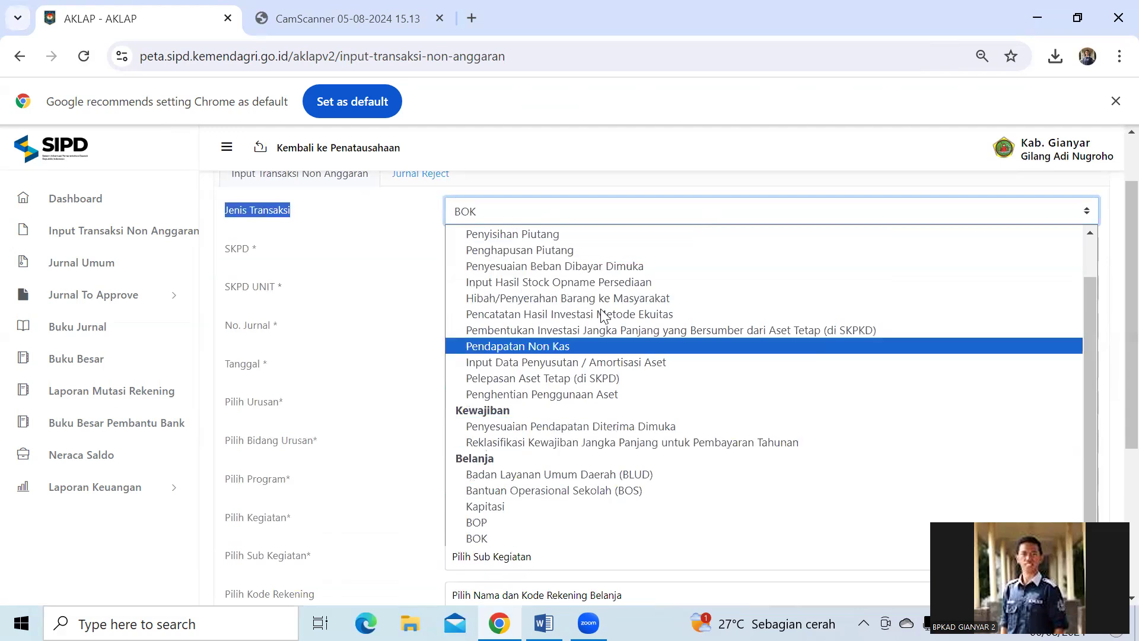
scroll(664, 358, up, 1)
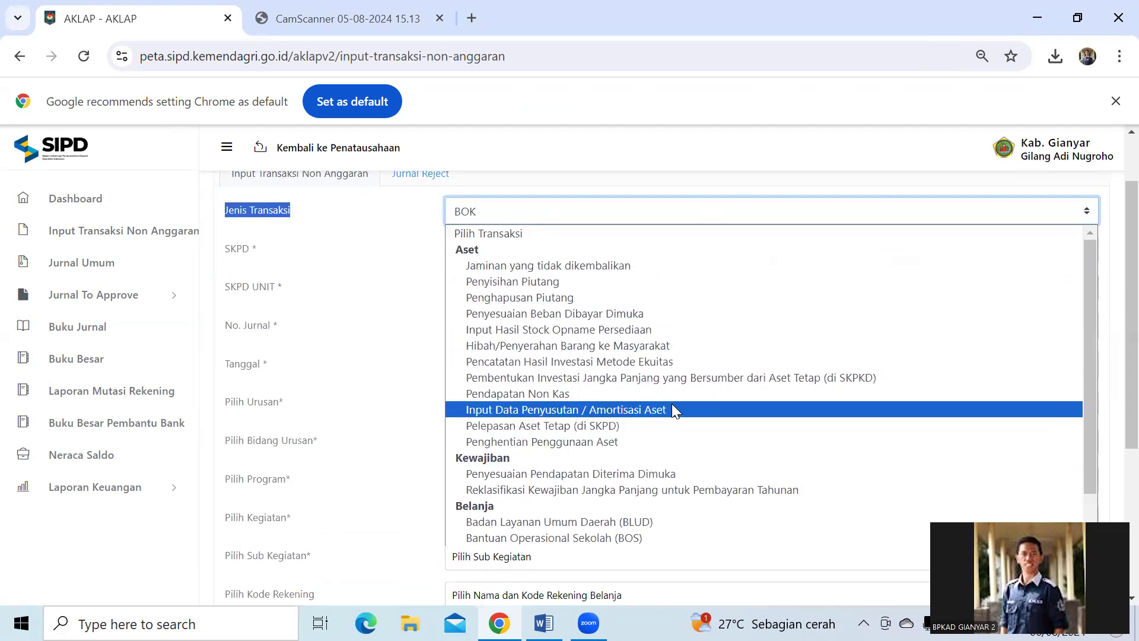
scroll(706, 392, down, 1)
scroll(717, 462, up, 1)
scroll(699, 457, down, 1)
scroll(656, 534, up, 1)
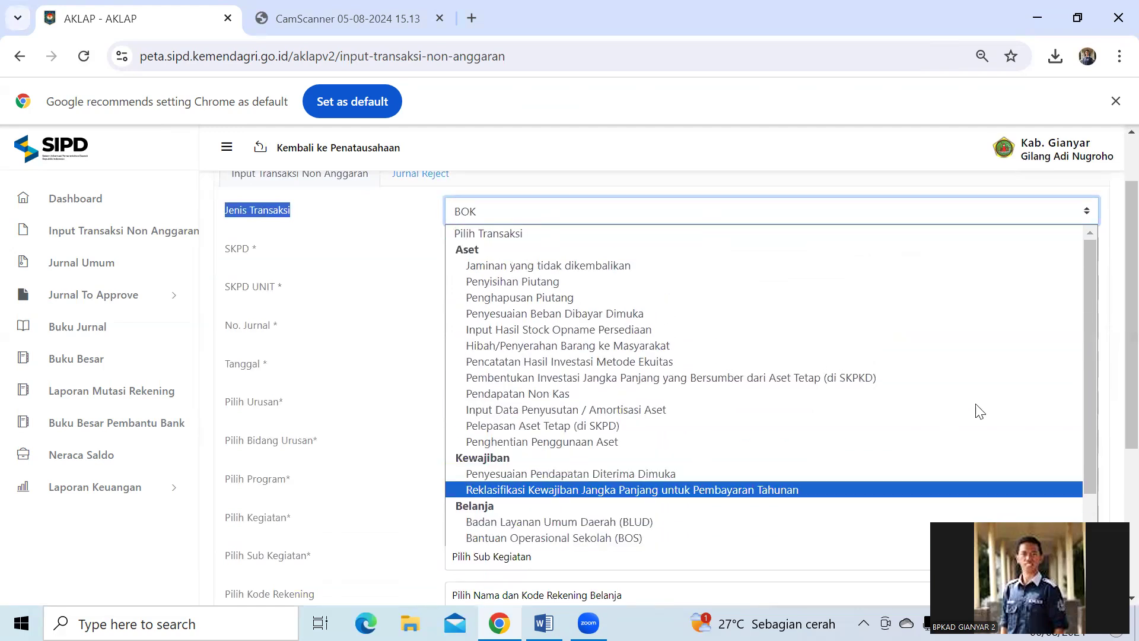
drag(1086, 456, 1090, 502)
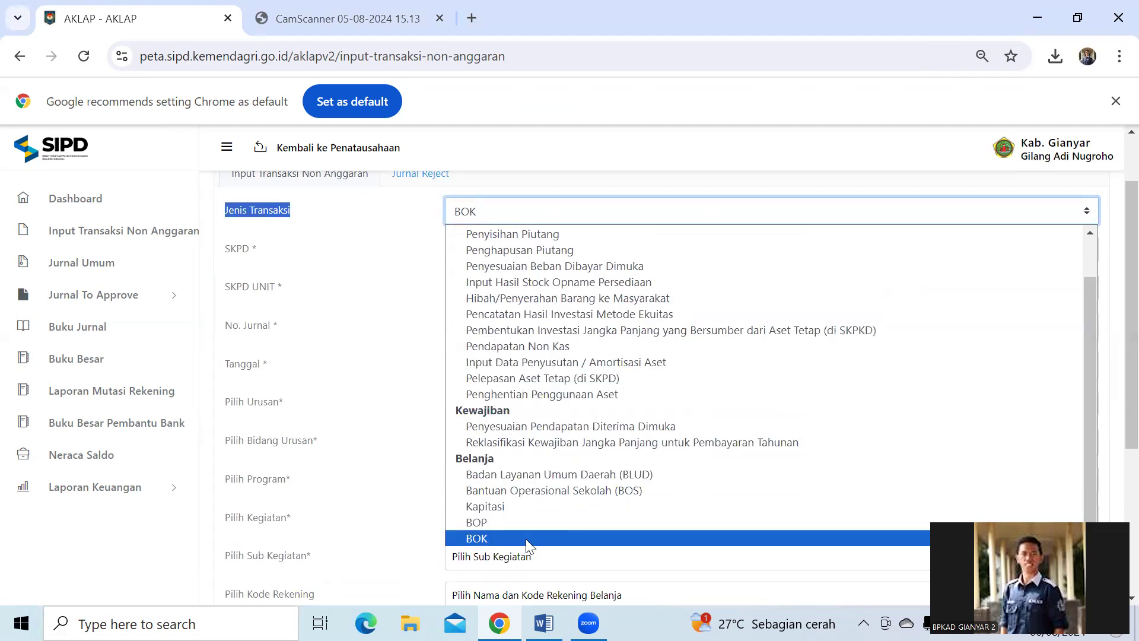
click(598, 488)
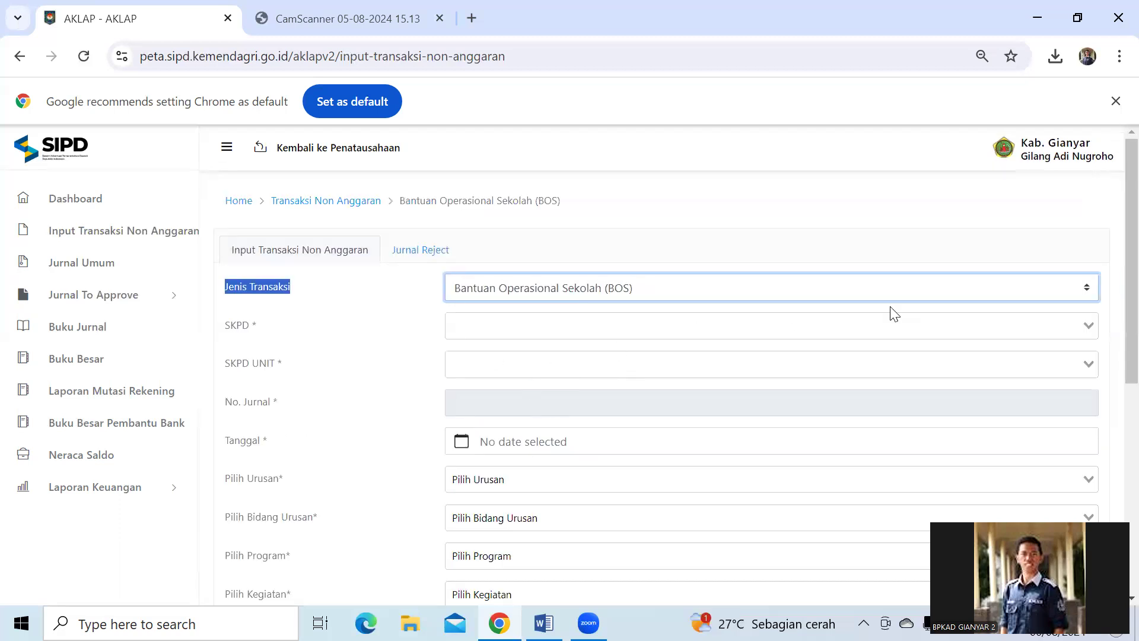
- Review the BOS form and set its SKPD to SMP Negeri 4 Gianyar by searching for "smp negeri 4"
scroll(929, 316, down, 3)
scroll(928, 316, up, 1)
scroll(724, 306, down, 3)
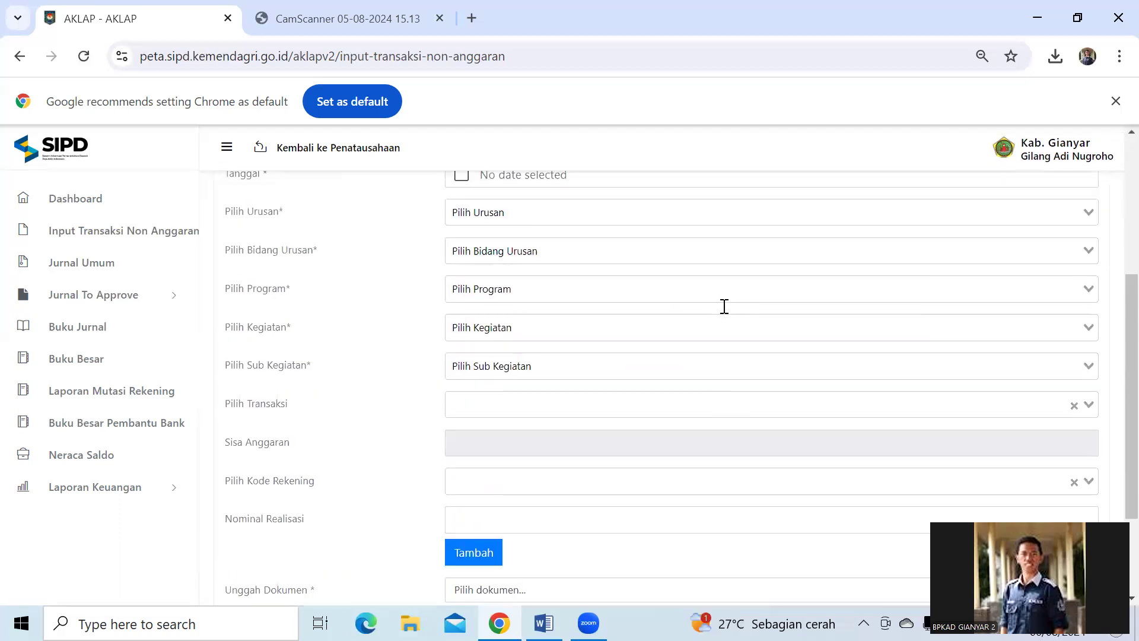
scroll(675, 315, up, 3)
scroll(589, 300, up, 2)
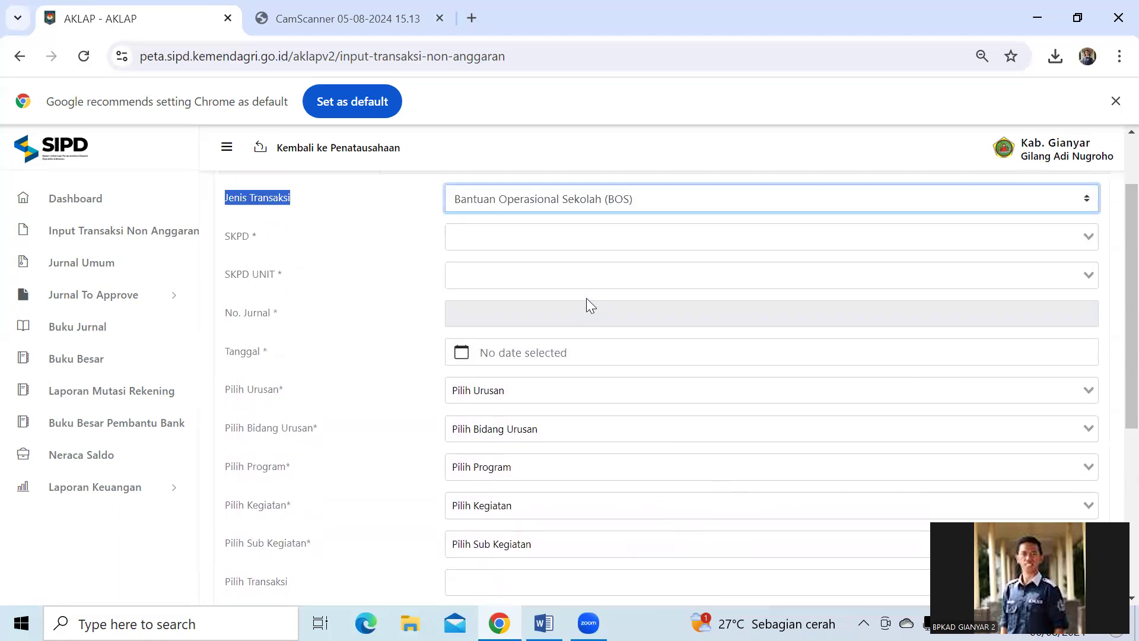
click(475, 240)
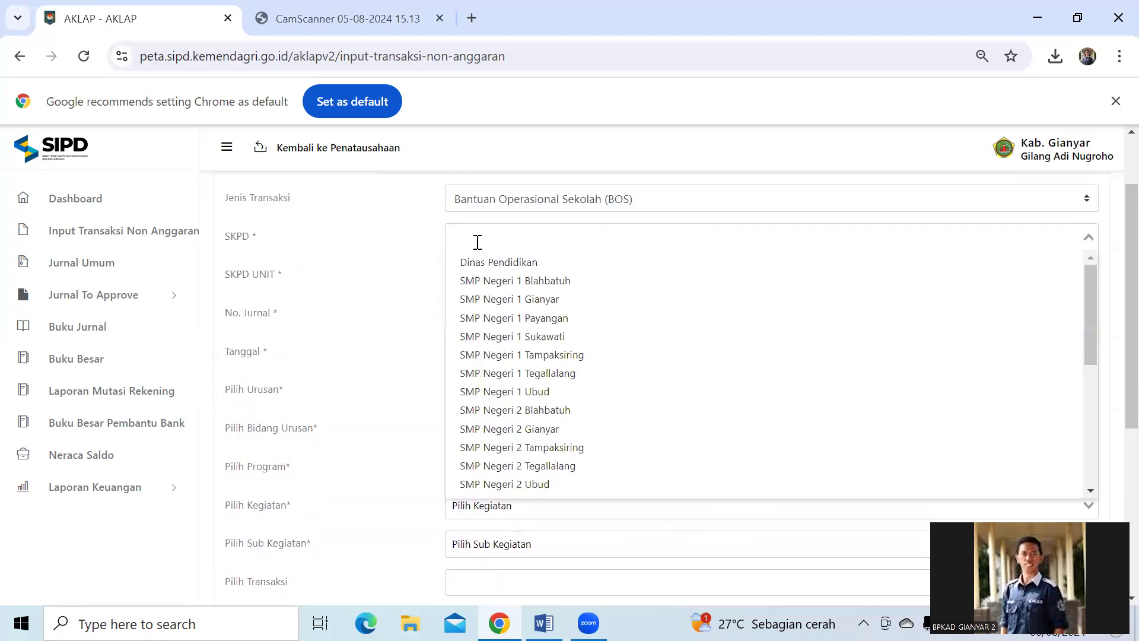
scroll(579, 399, down, 5)
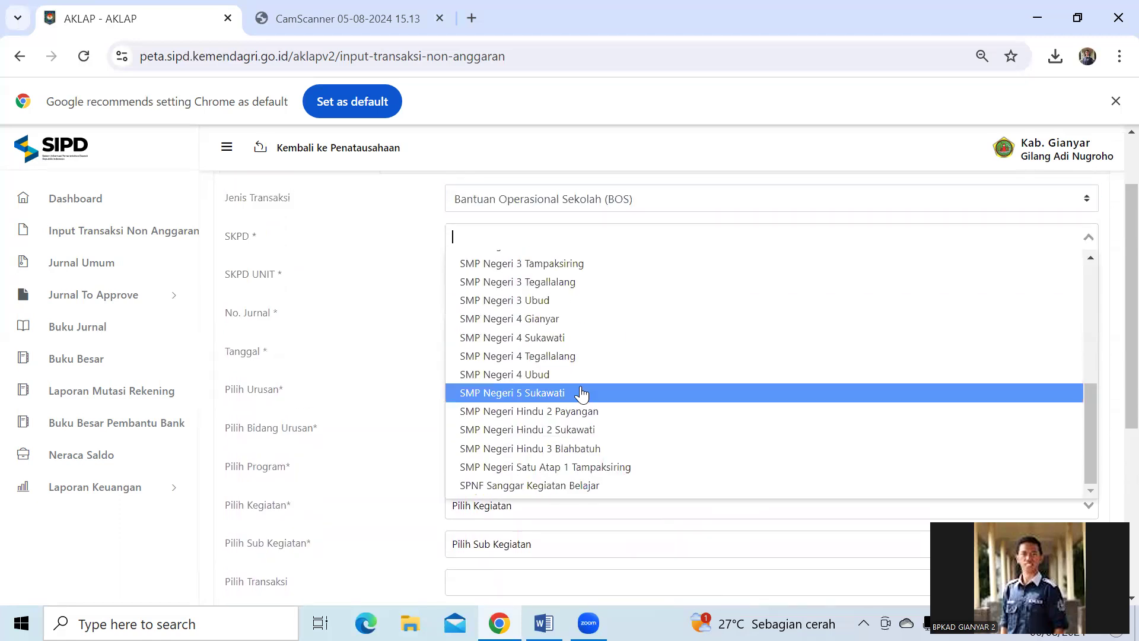
scroll(562, 376, down, 5)
scroll(562, 376, up, 6)
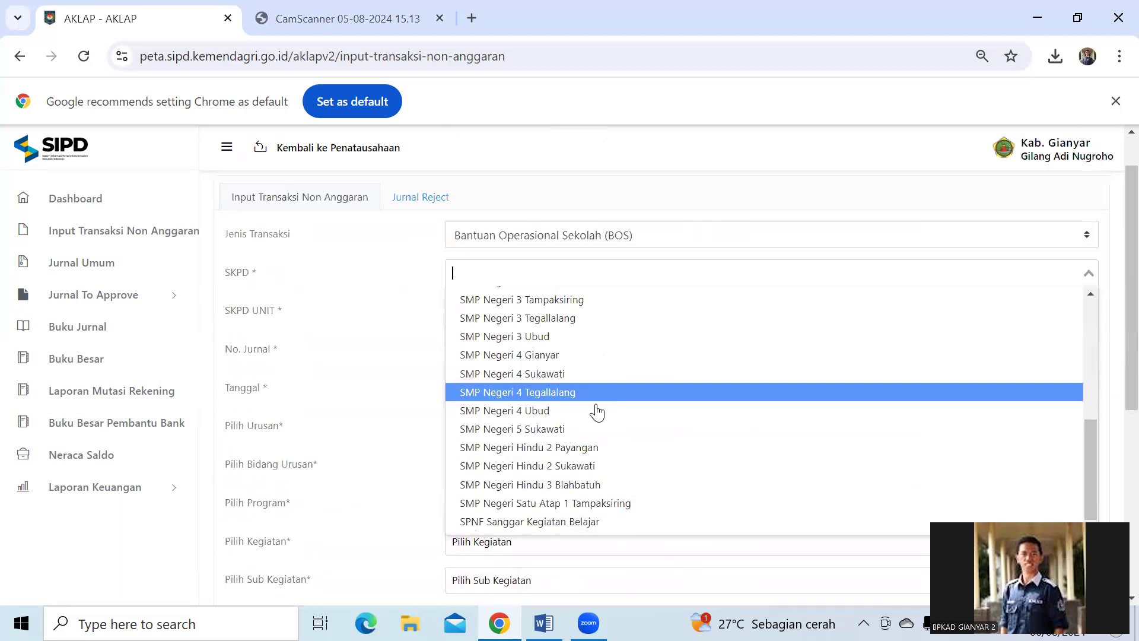
scroll(590, 415, up, 5)
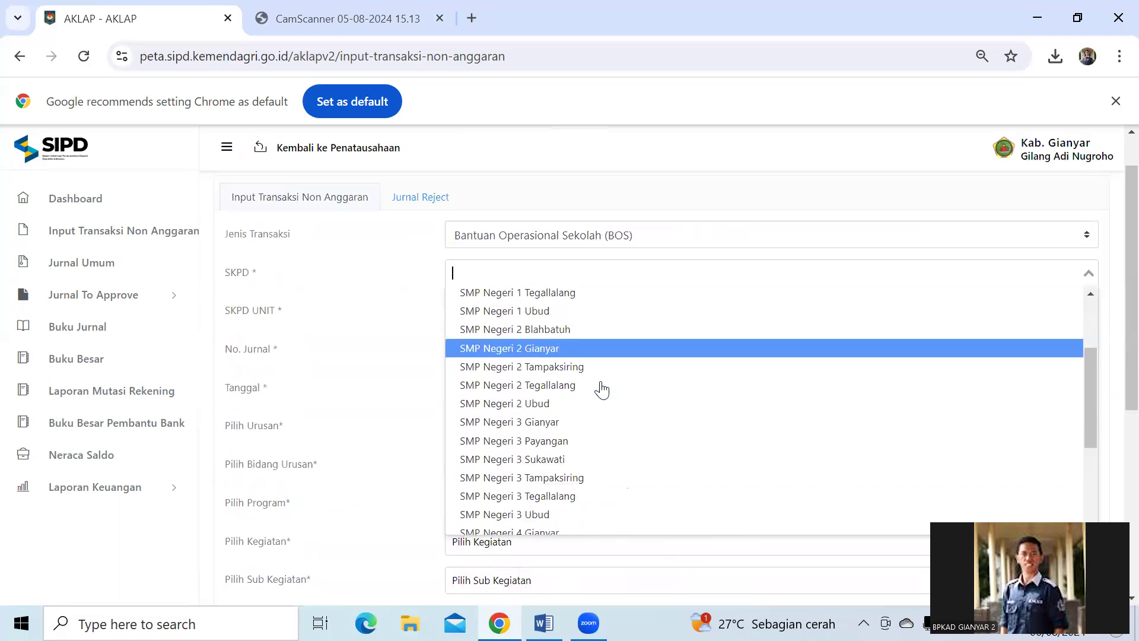
scroll(601, 389, down, 3)
scroll(601, 380, up, 2)
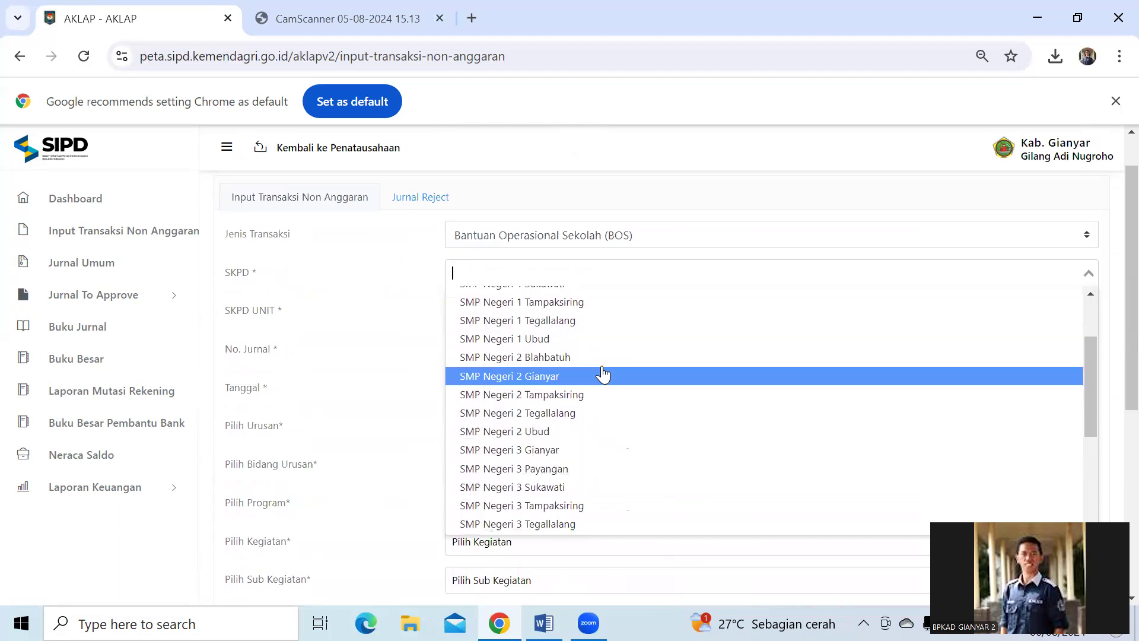
text(smp ne)
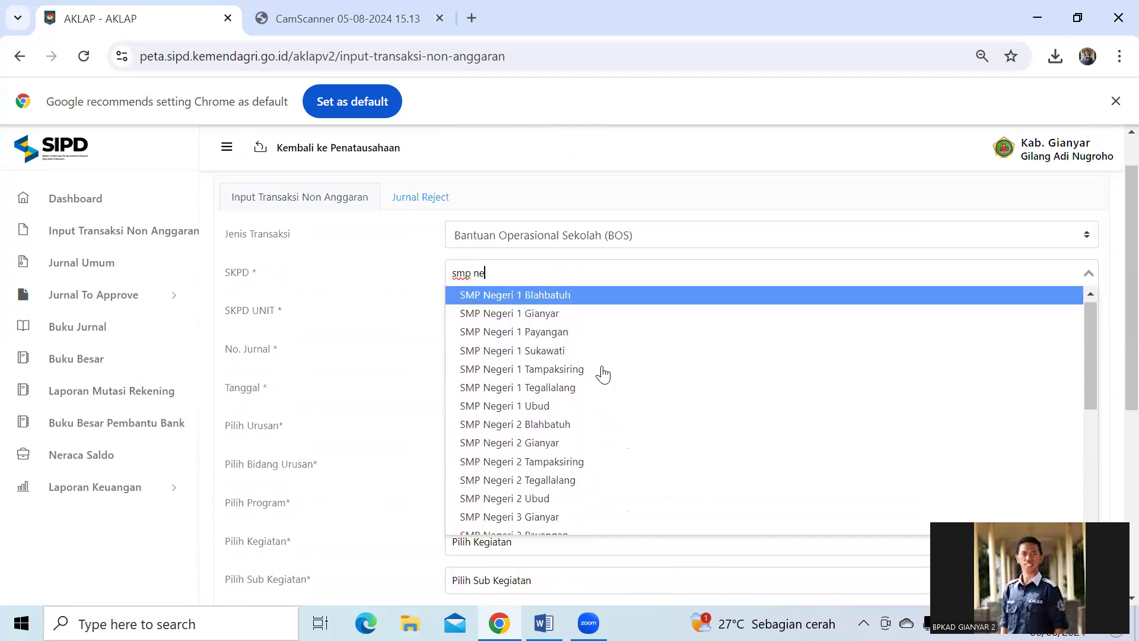
text(geri 4)
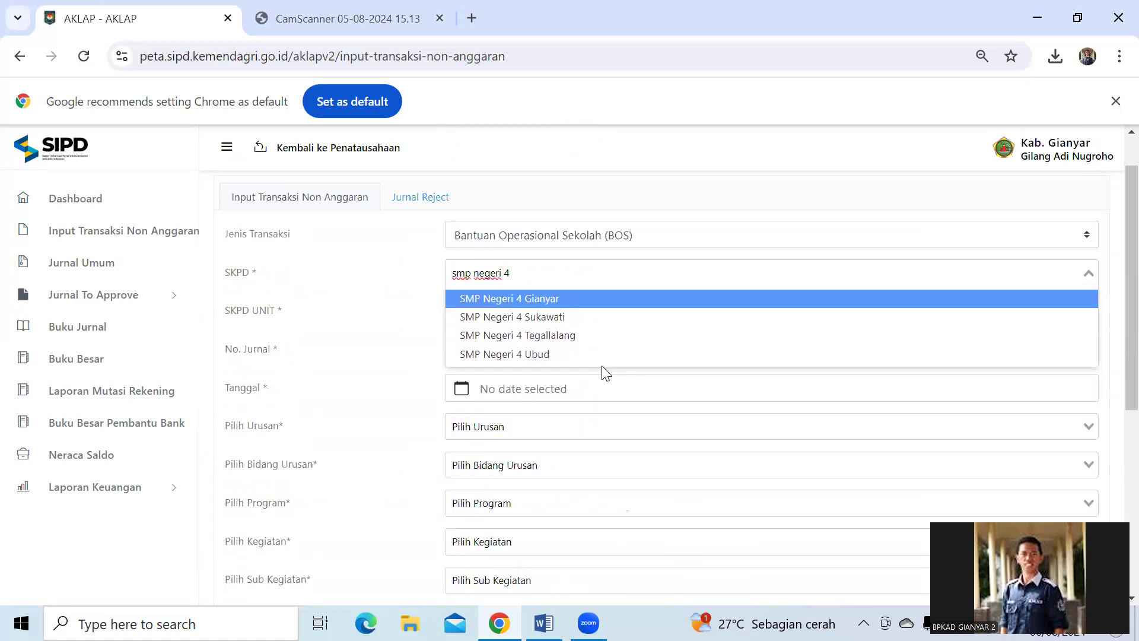
click(588, 300)
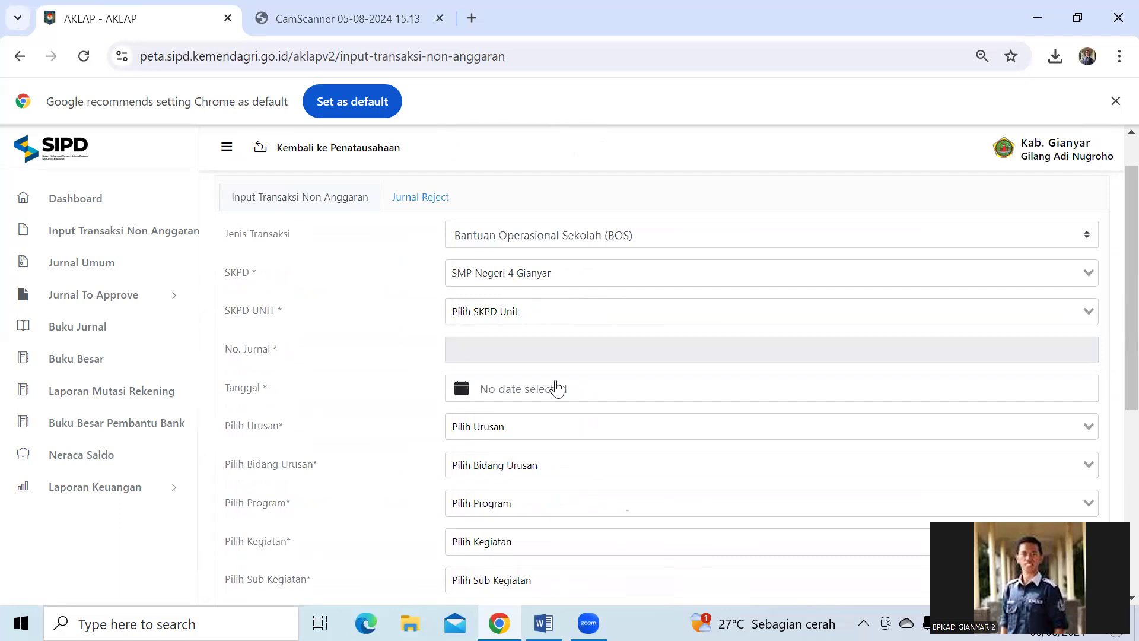
- Reselect SMP Negeri 4 Gianyar as the SKPD by searching for "smp negeri 4"
click(536, 427)
click(571, 278)
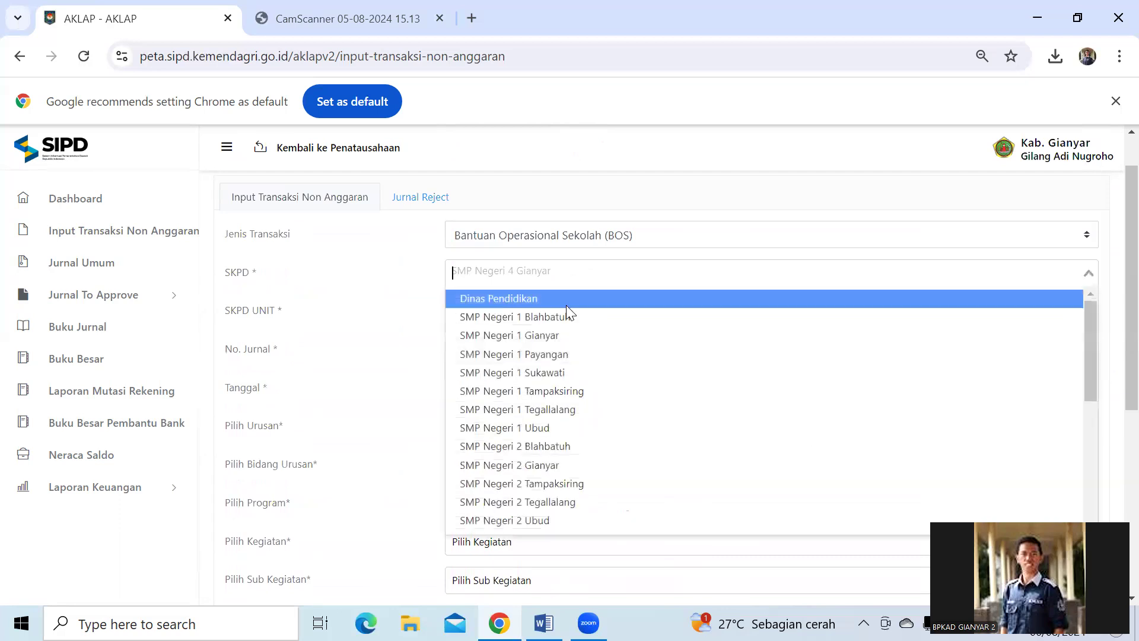
text(smp)
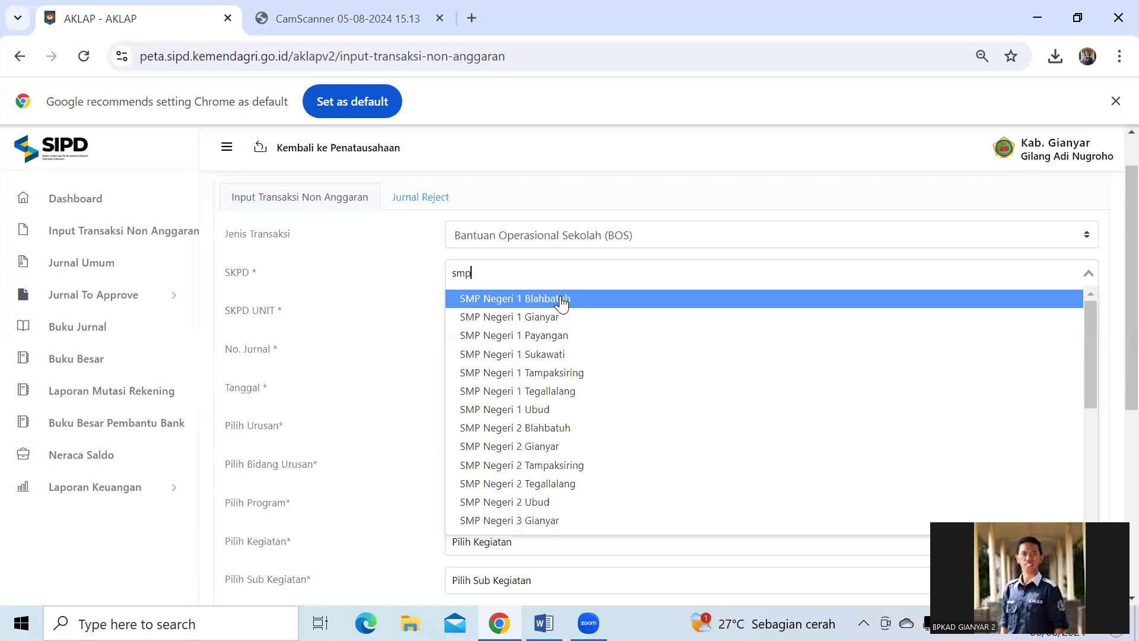
text( negeri 4)
click(562, 301)
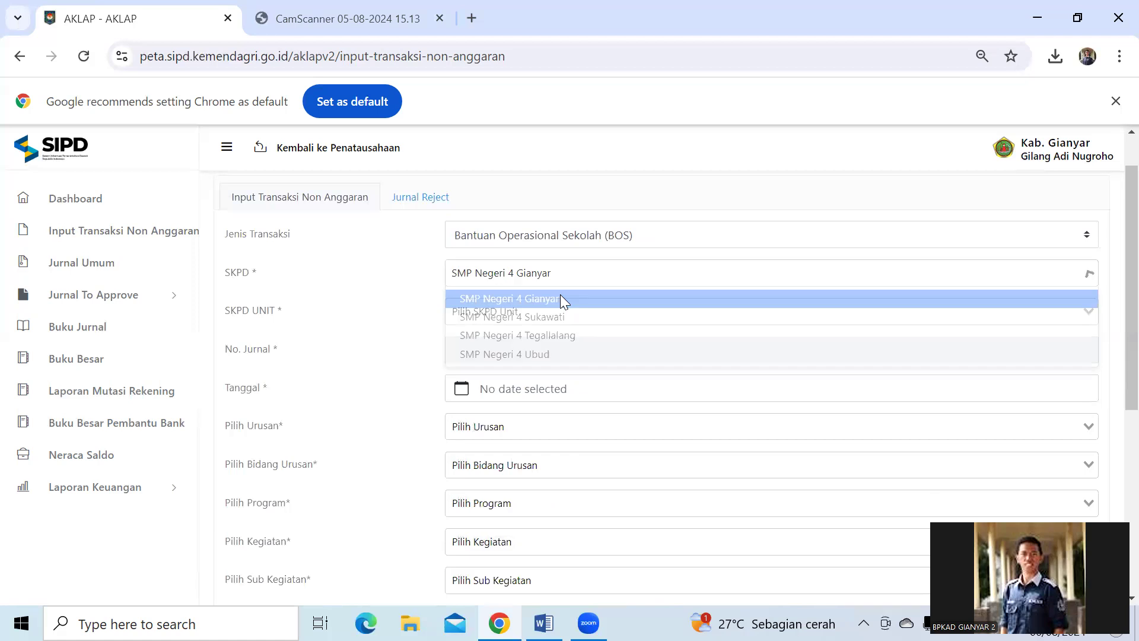
- Try changing the SKPD, then search for "4" and select SMP Negeri 4 Gianyar again
click(570, 316)
click(574, 278)
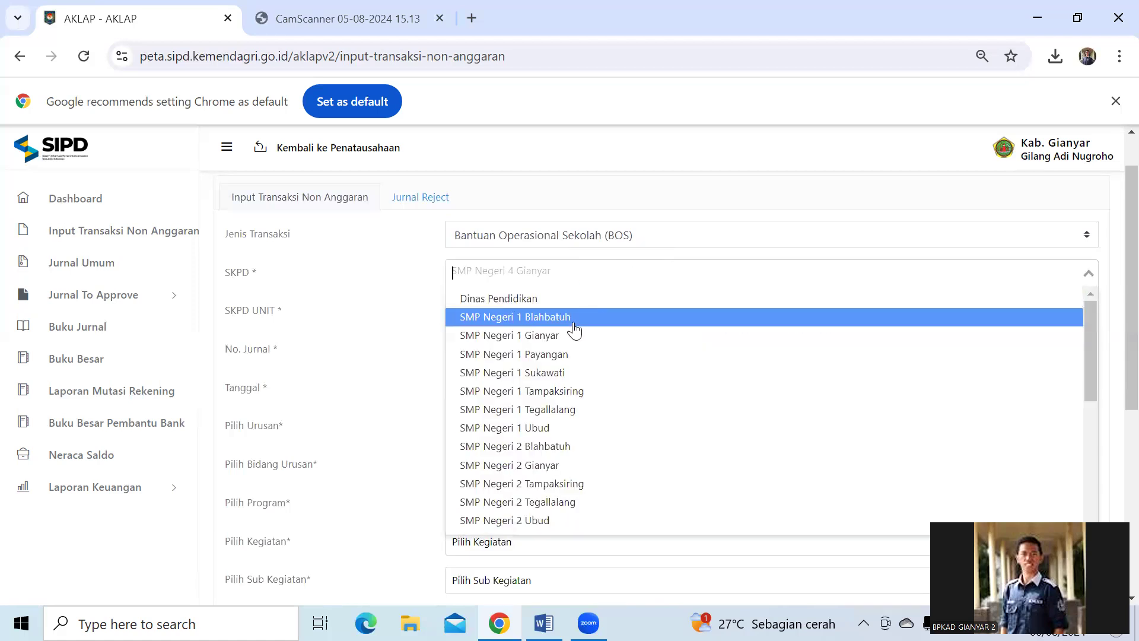
click(573, 320)
click(591, 276)
text(4)
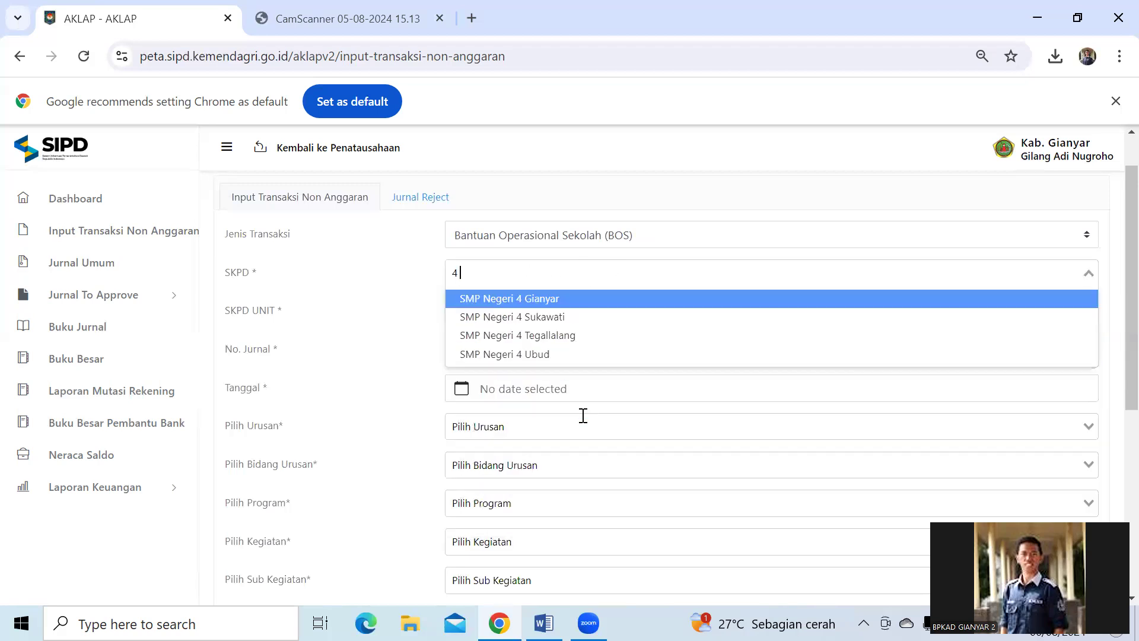
click(565, 300)
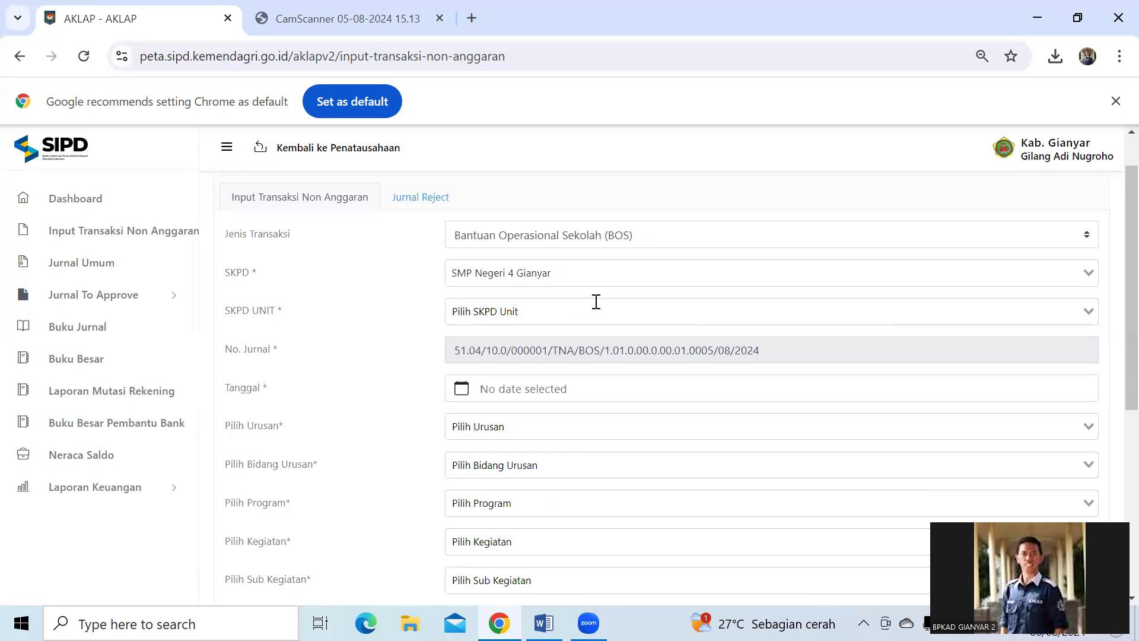
- Check the options offered for SKPD Unit and look through the SKPD list
click(575, 313)
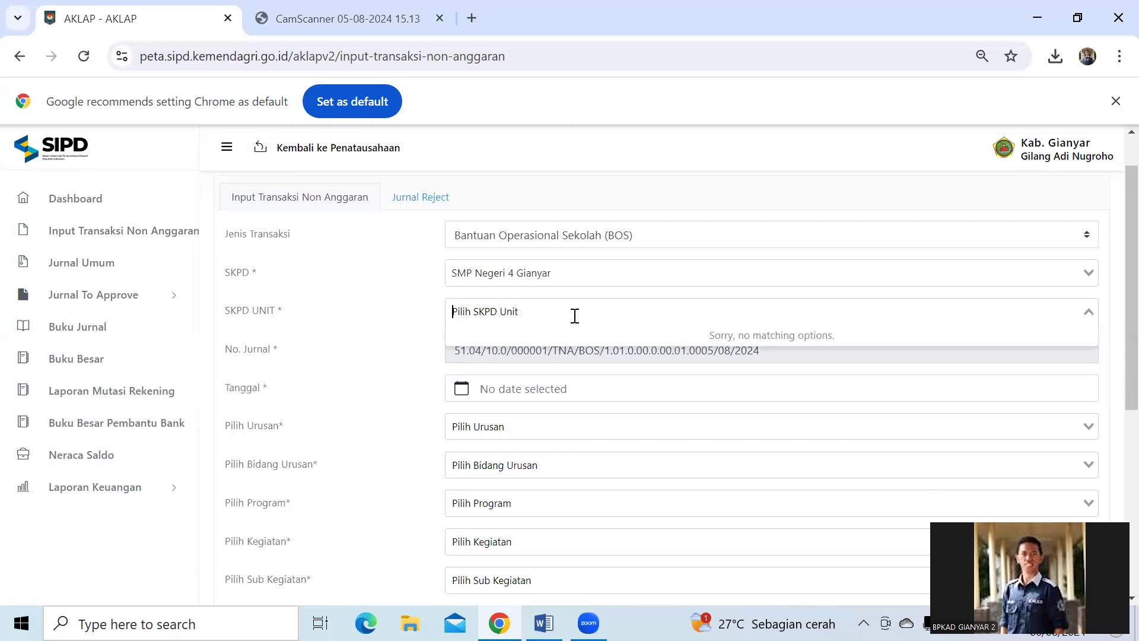
click(569, 279)
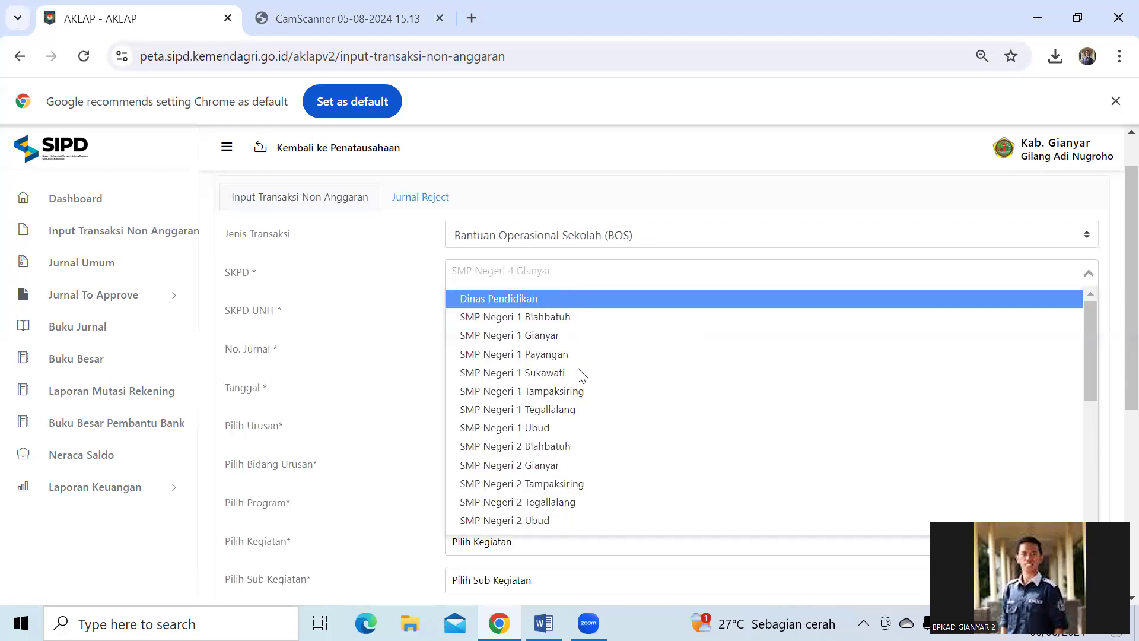
scroll(572, 447, down, 6)
click(674, 354)
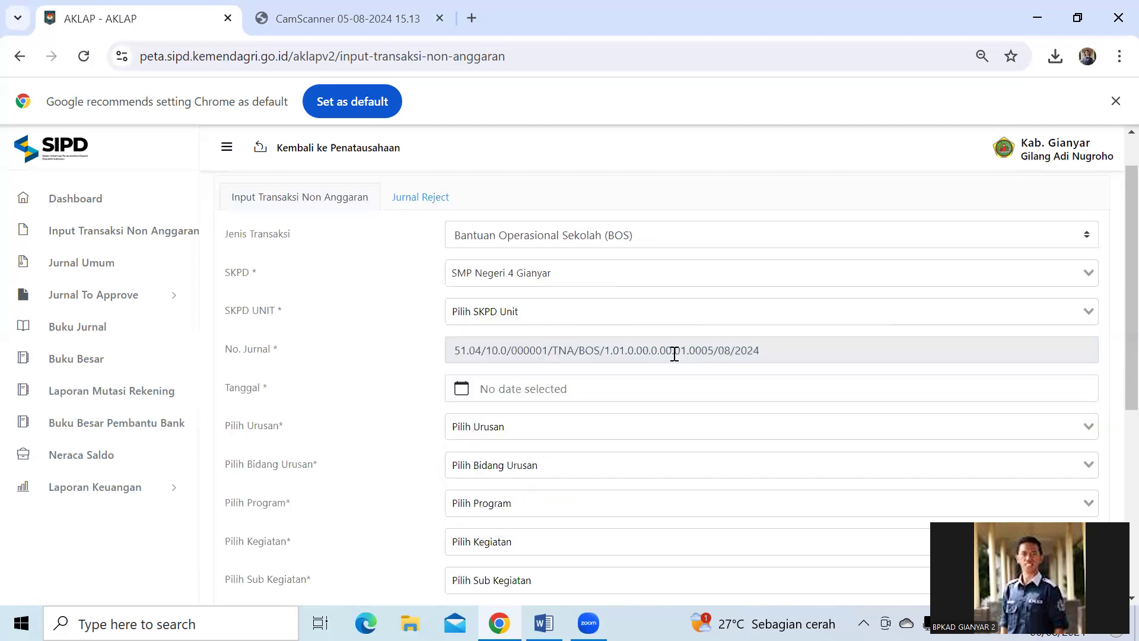
scroll(641, 425, down, 2)
scroll(613, 400, up, 3)
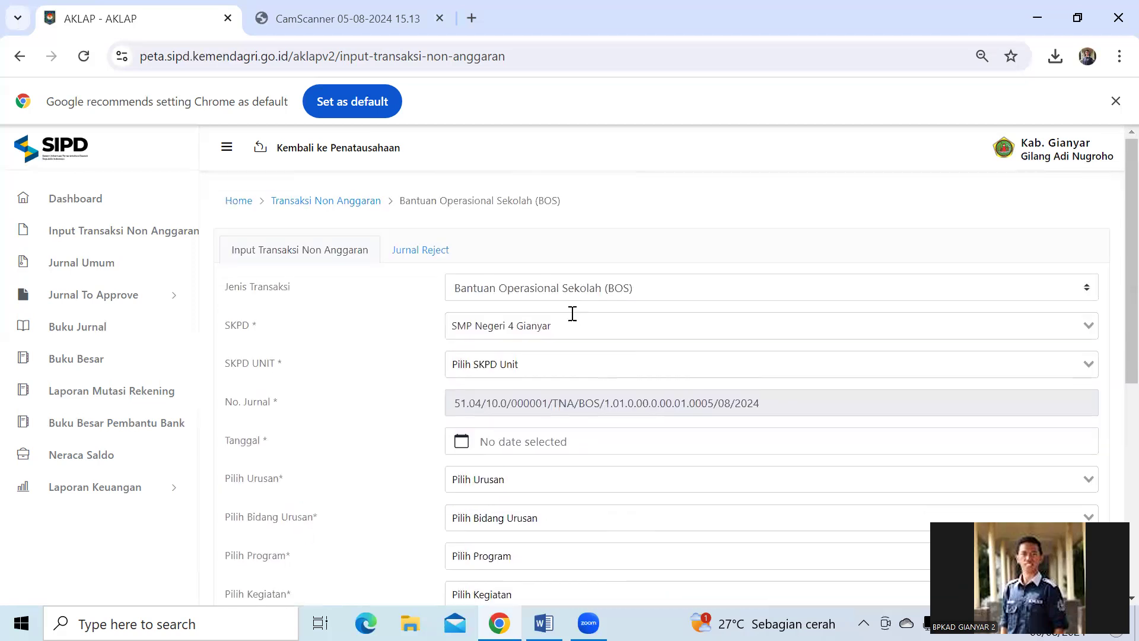
- Try SMP Negeri 1 Blahbatuh as the SKPD and check its SKPD Unit and No. Jurnal fields
click(572, 333)
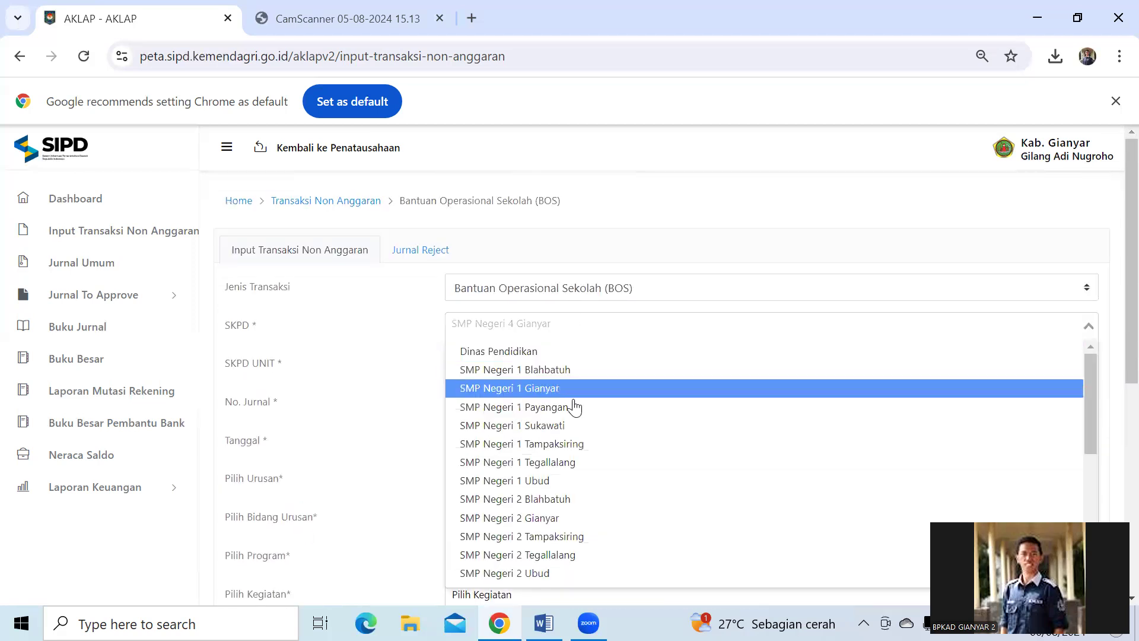
click(565, 371)
scroll(651, 351, down, 4)
scroll(652, 350, up, 4)
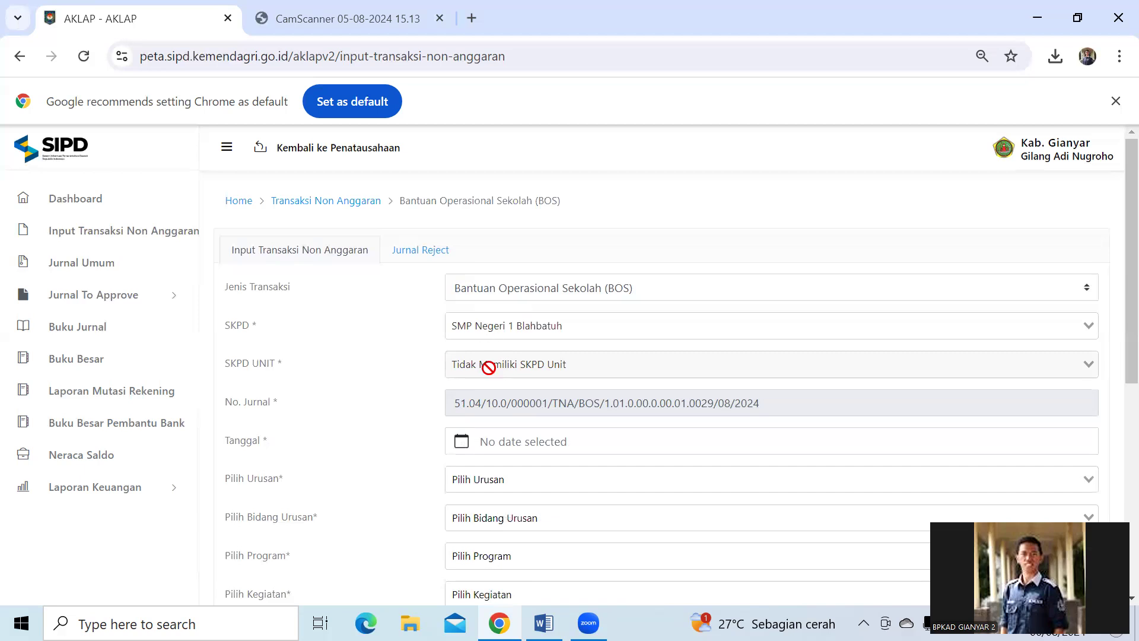
- Set the SKPD to SMP Negeri 4 Gianyar from the list and check the SKPD Unit field
click(505, 326)
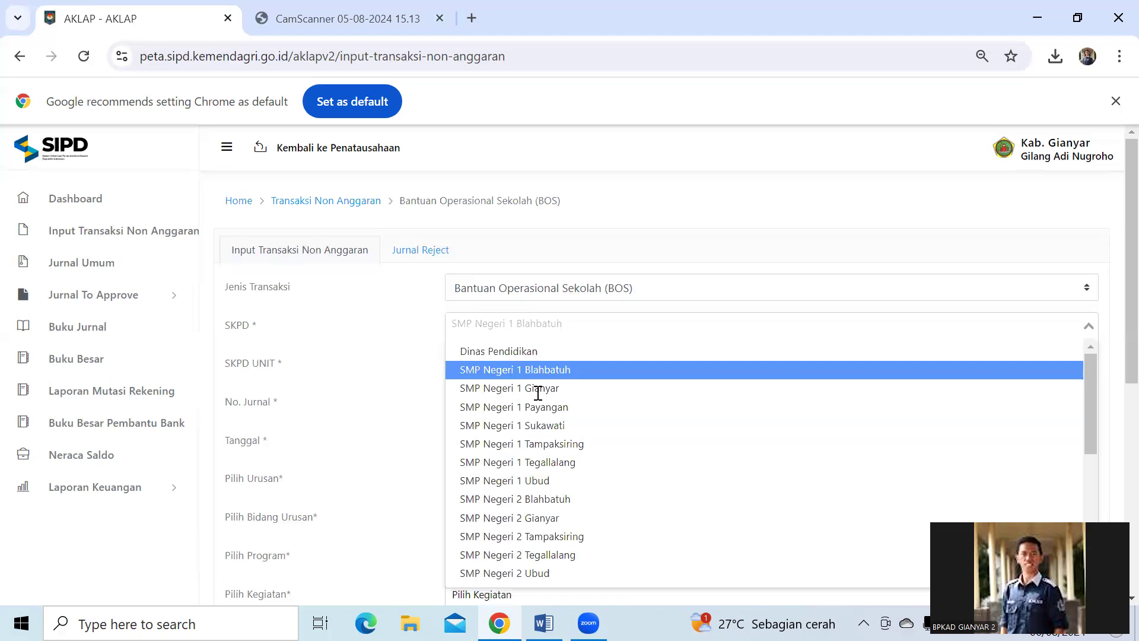
scroll(564, 504, down, 3)
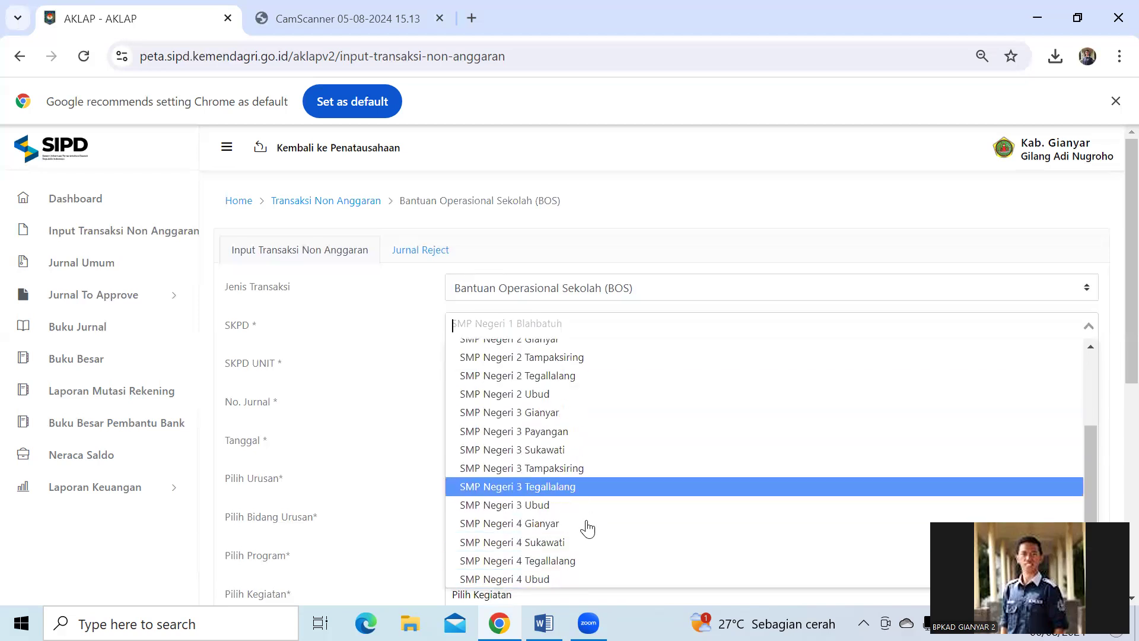
scroll(588, 524, down, 2)
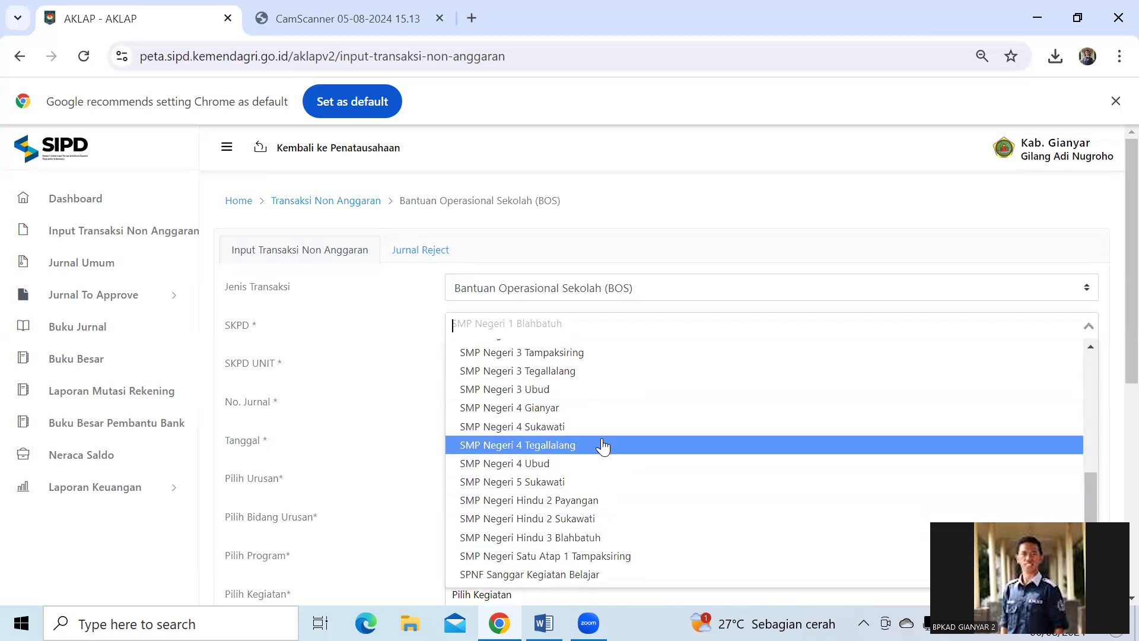
click(567, 408)
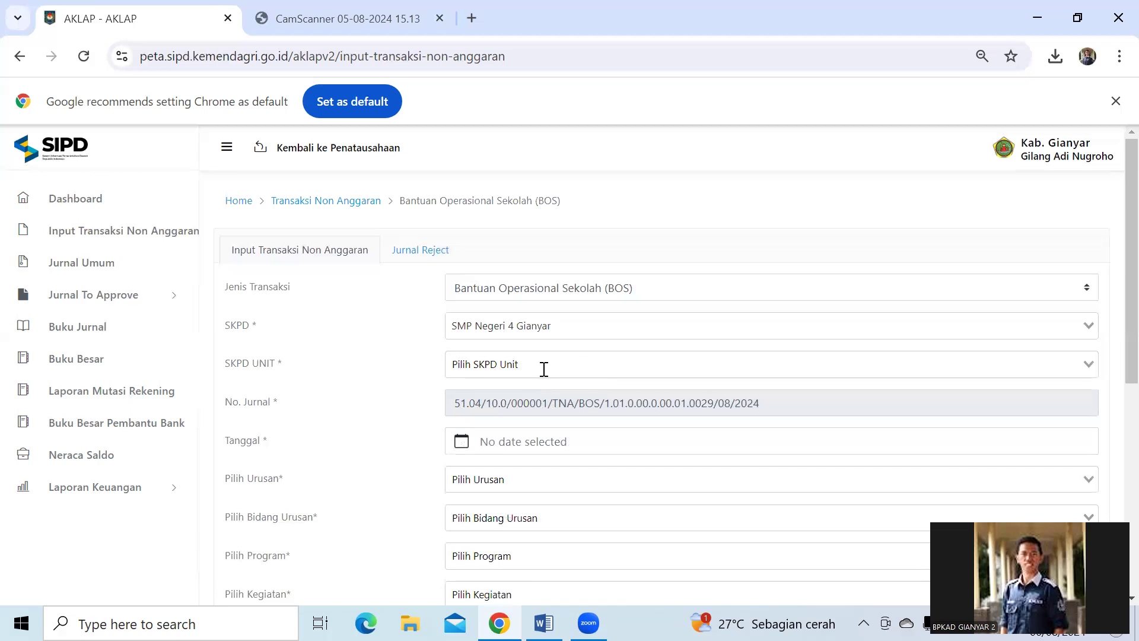
scroll(592, 484, down, 5)
scroll(590, 480, up, 4)
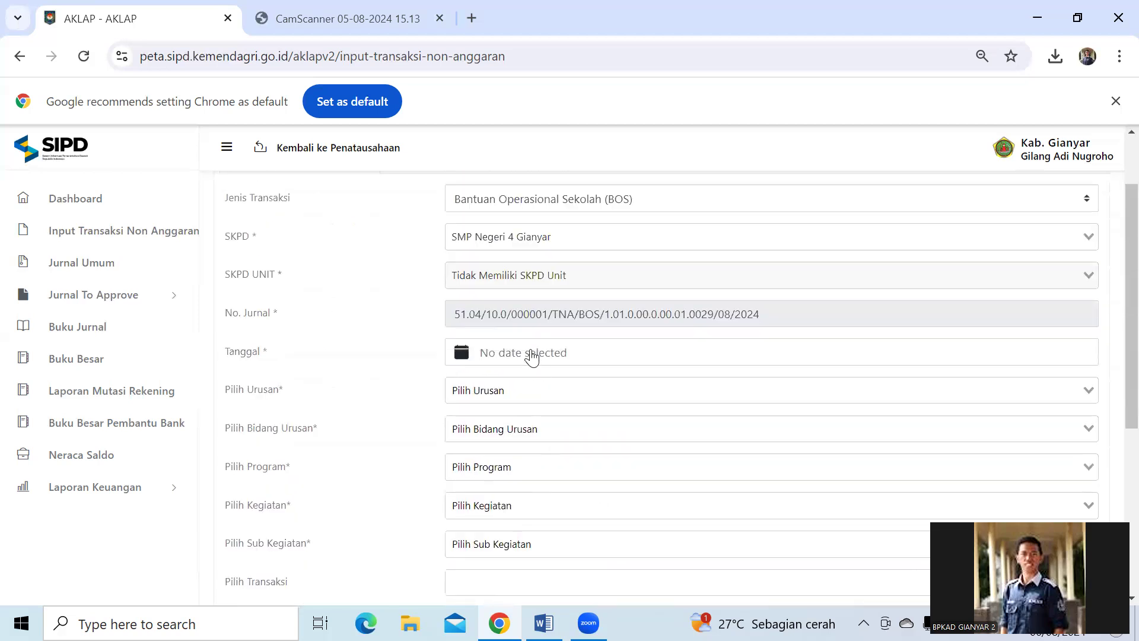
- Consult the scanned SP3B document and set the transaction's Tanggal to its date, 31 Juli 2024
click(532, 354)
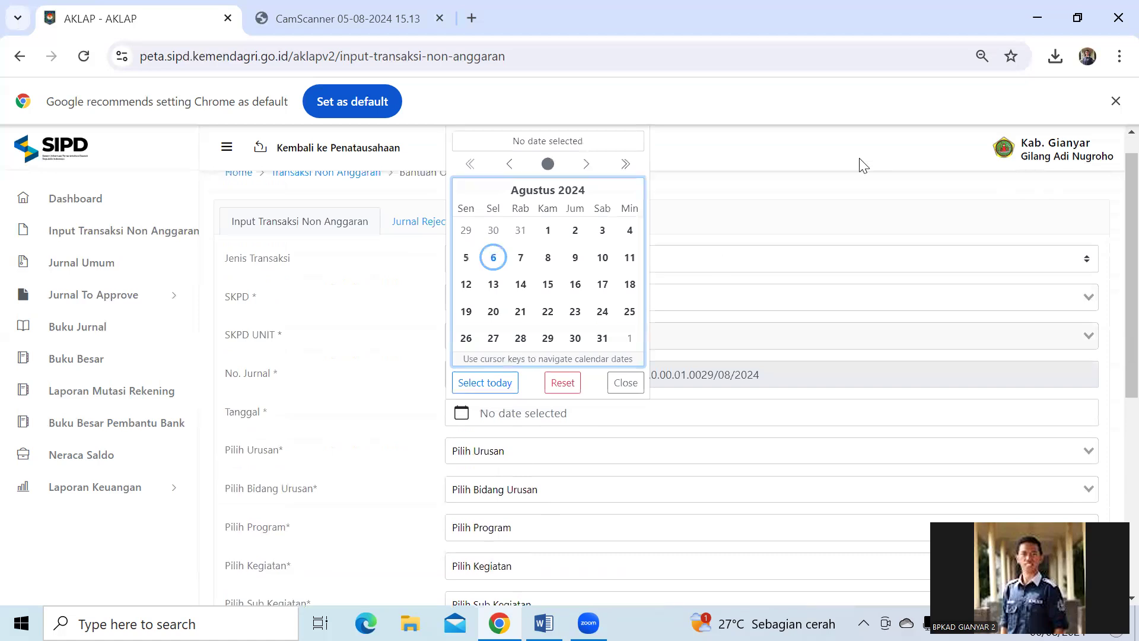
click(360, 23)
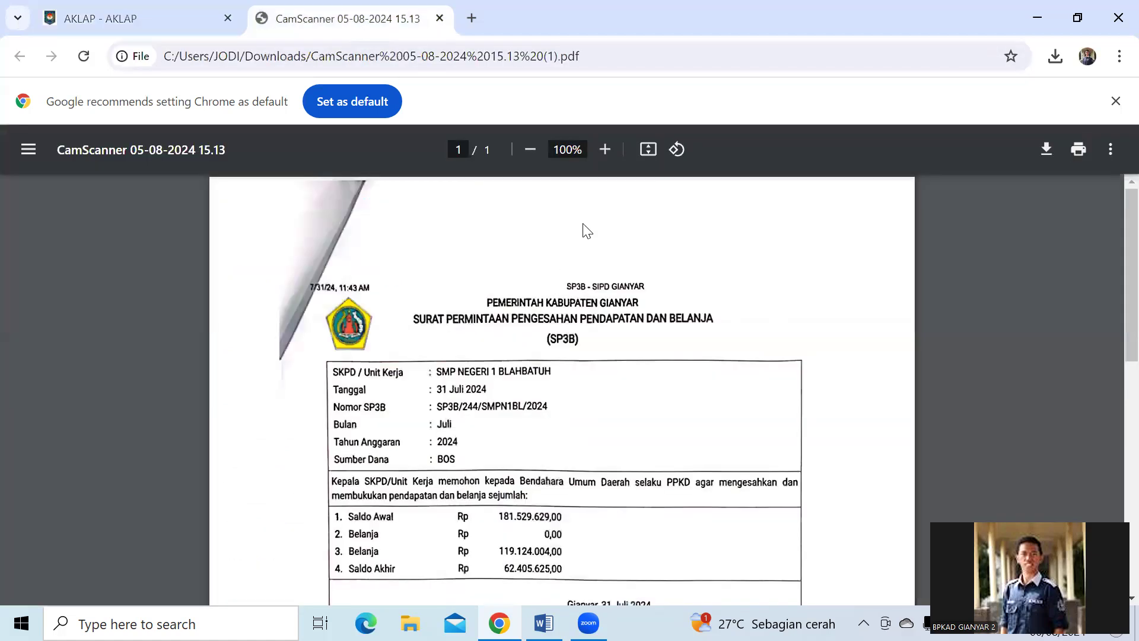
scroll(641, 382, down, 4)
scroll(646, 392, up, 2)
scroll(653, 403, down, 3)
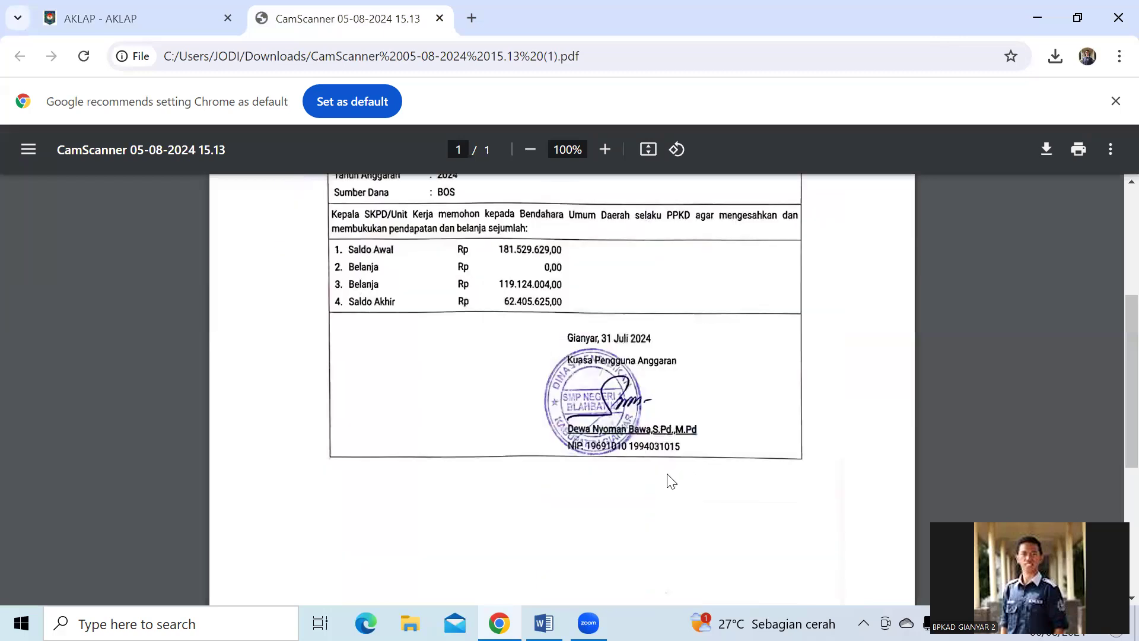
scroll(622, 351, up, 1)
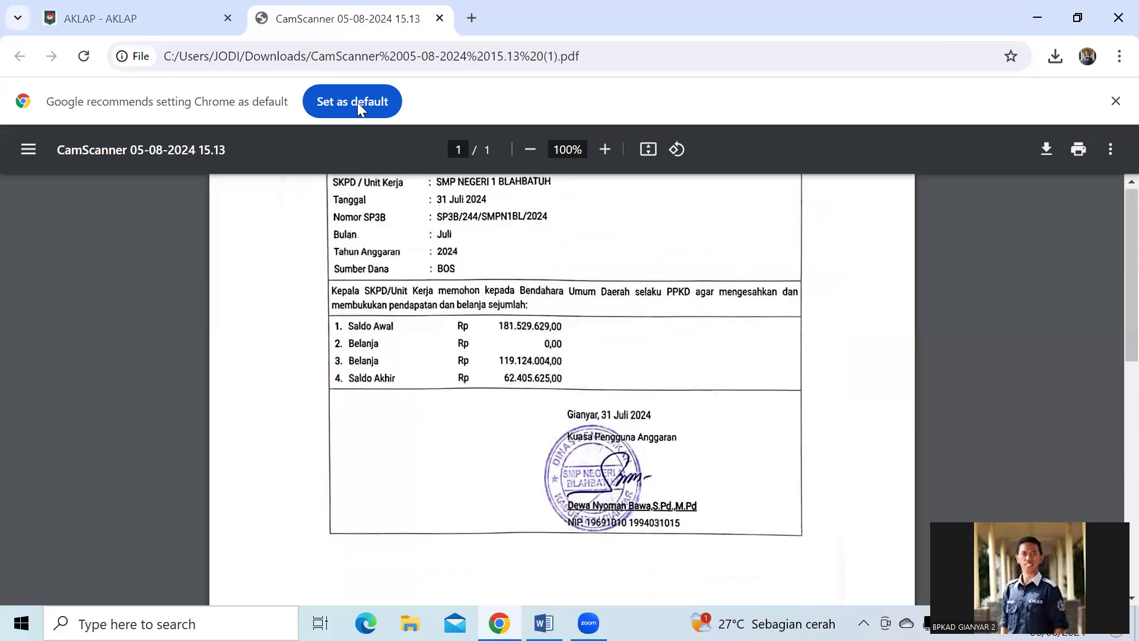
click(152, 19)
click(510, 168)
click(520, 337)
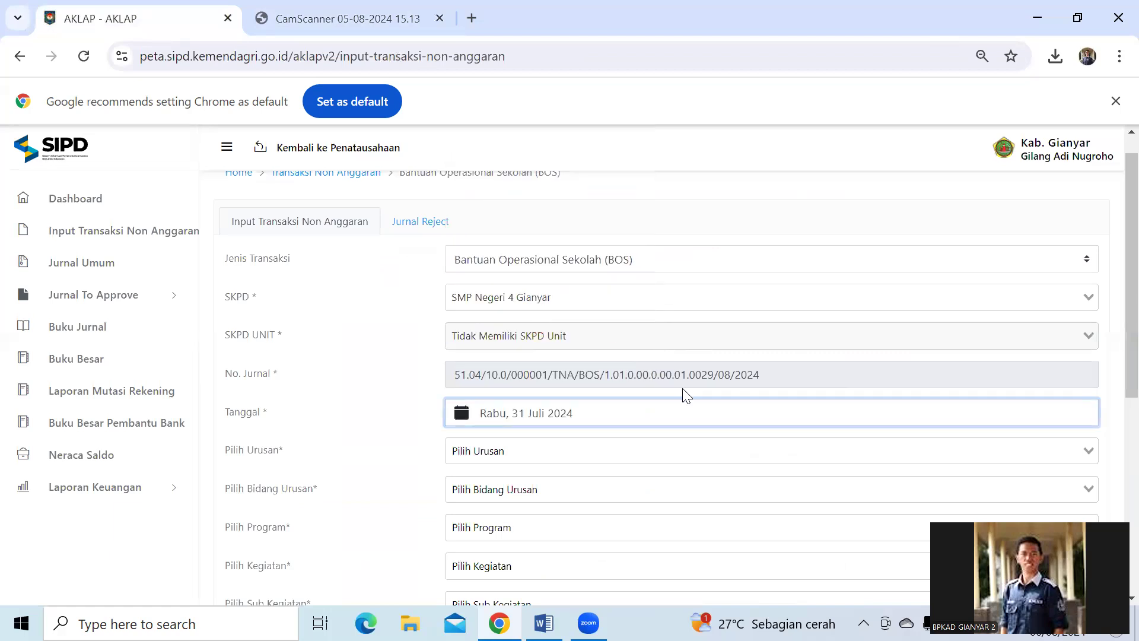
- Set Urusan to URUSAN PEMERINTAHAN WAJIB YANG BERKAITAN DENGAN PELAYANAN DASAR and Bidang Urusan to URUSAN PEMERINTAHAN BIDANG PENDIDIKAN
scroll(686, 395, down, 1)
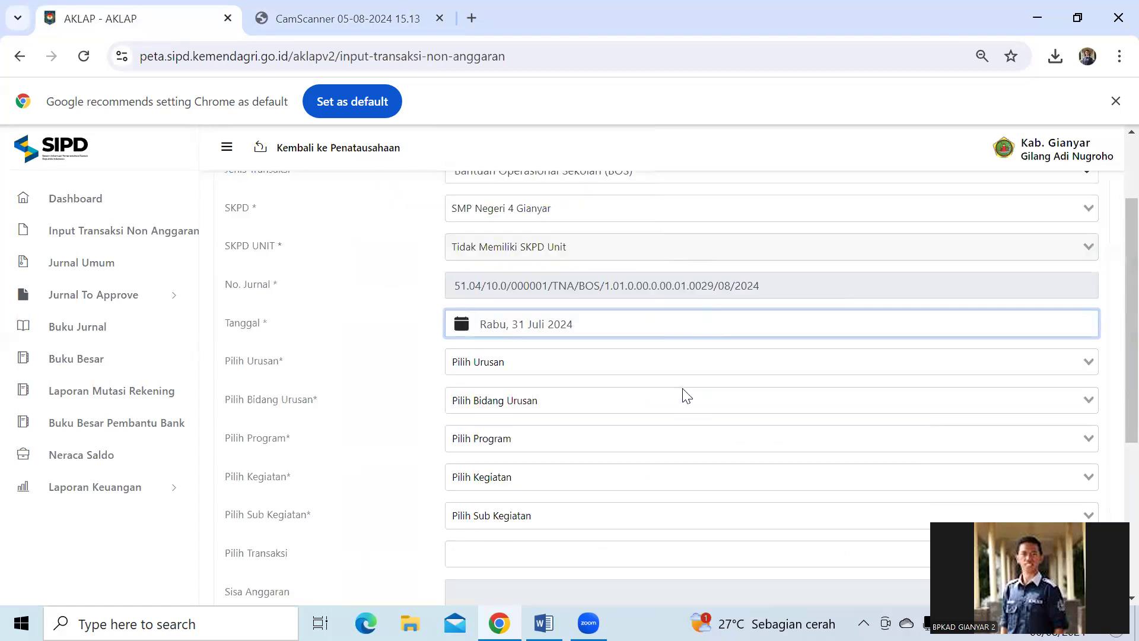
click(550, 366)
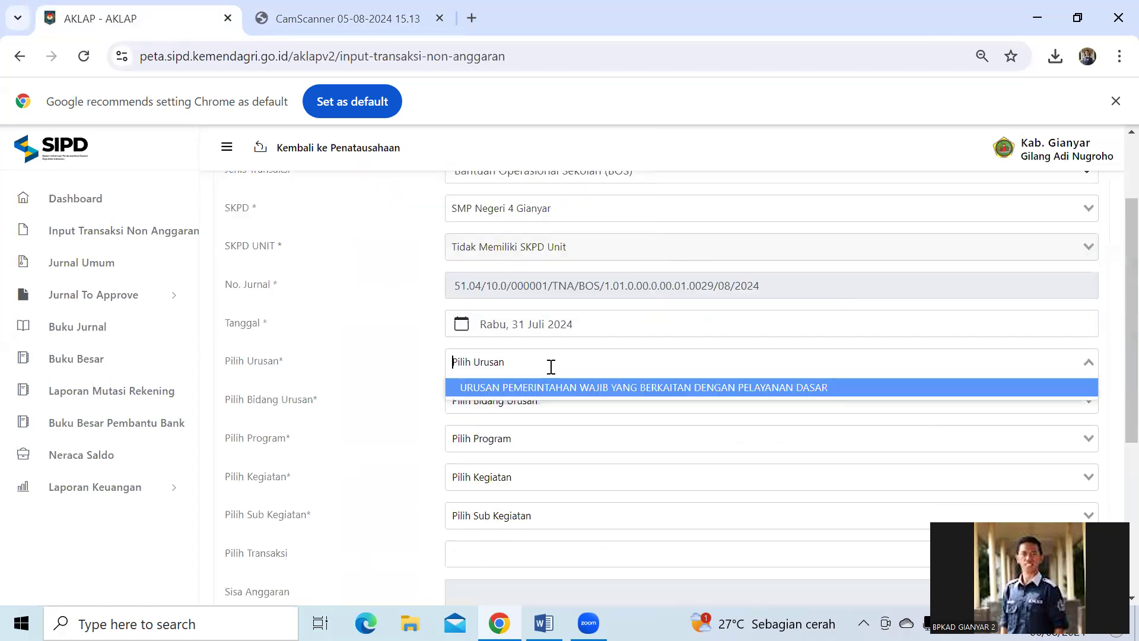
click(585, 391)
click(564, 401)
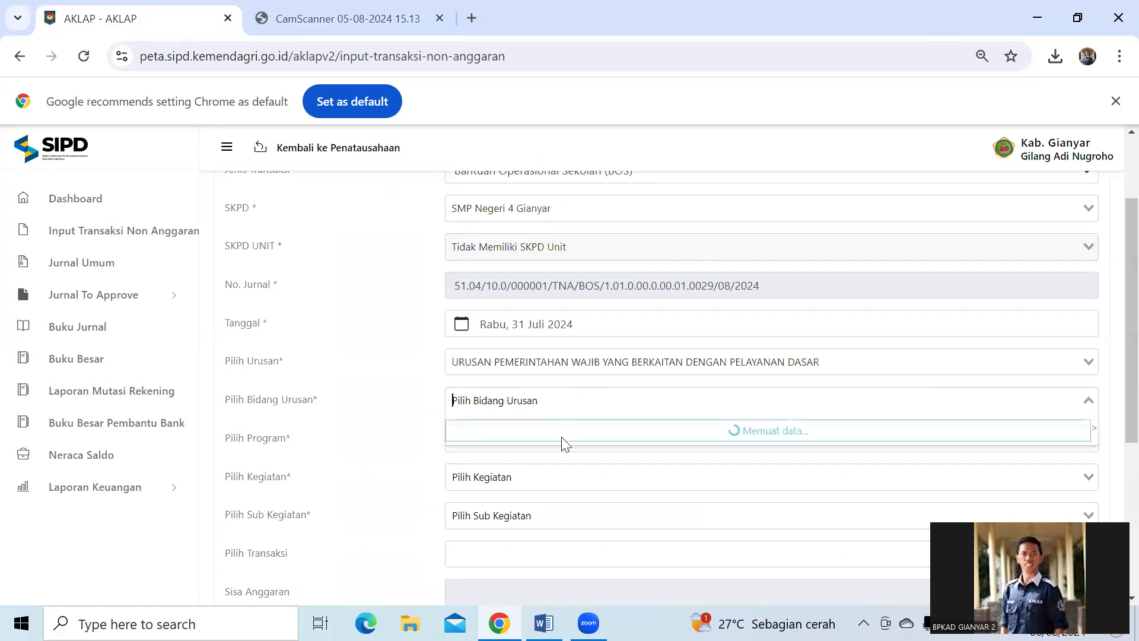
click(559, 436)
- Set the Program to PROGRAM PENGELOLAAN PENDIDIKAN and the Kegiatan to Pengelolaan Pendidikan Sekolah Menengah Pertama
click(529, 437)
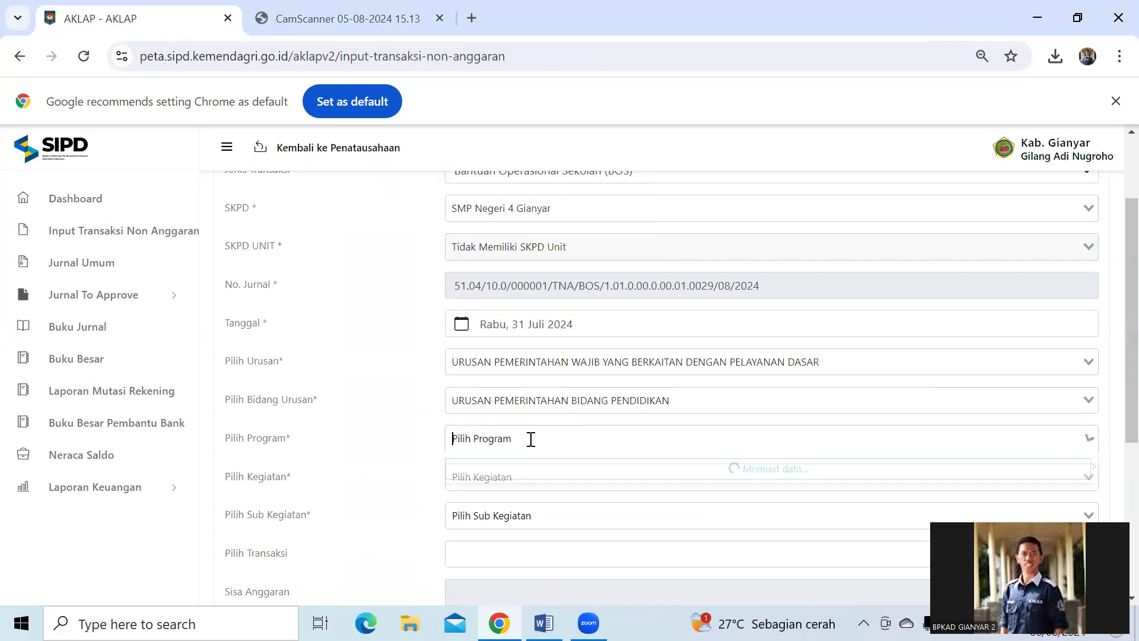
click(562, 468)
click(528, 479)
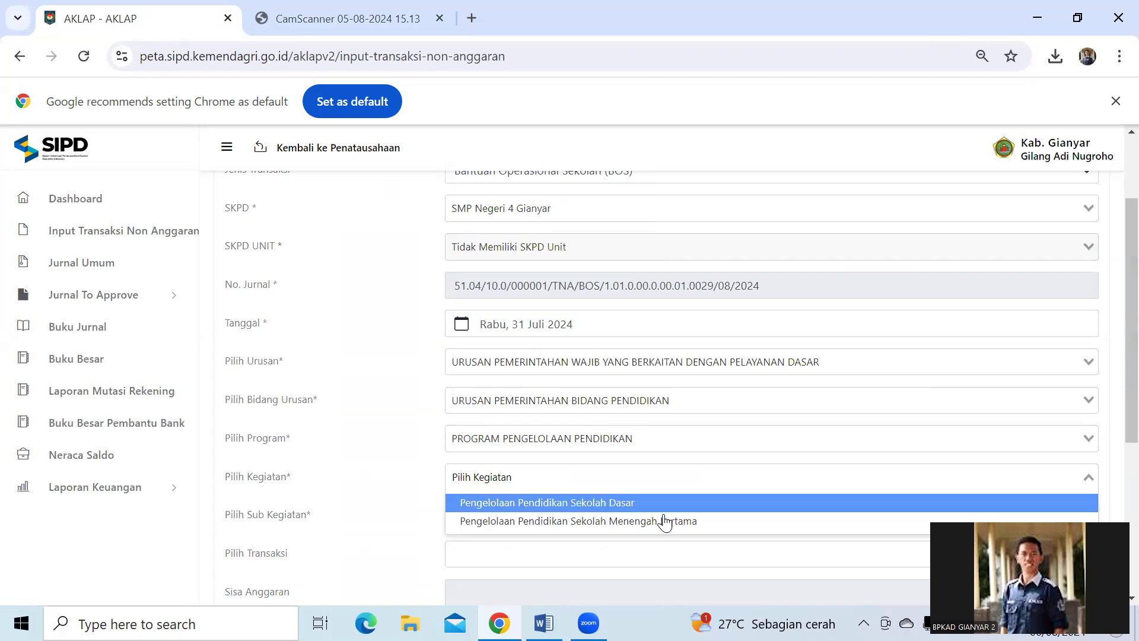
click(703, 525)
- Set the Sub Kegiatan to Pengelolaan Dana BOS Sekolah Menengah Pertama and review the filled-in fields
scroll(723, 382, down, 5)
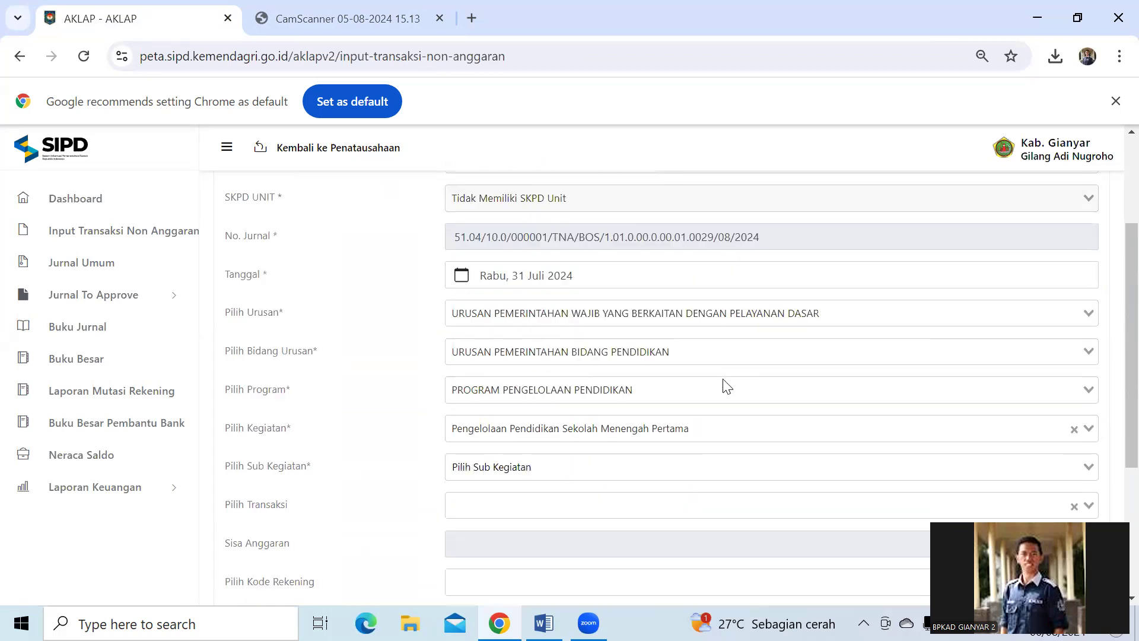
scroll(582, 338, up, 2)
click(516, 338)
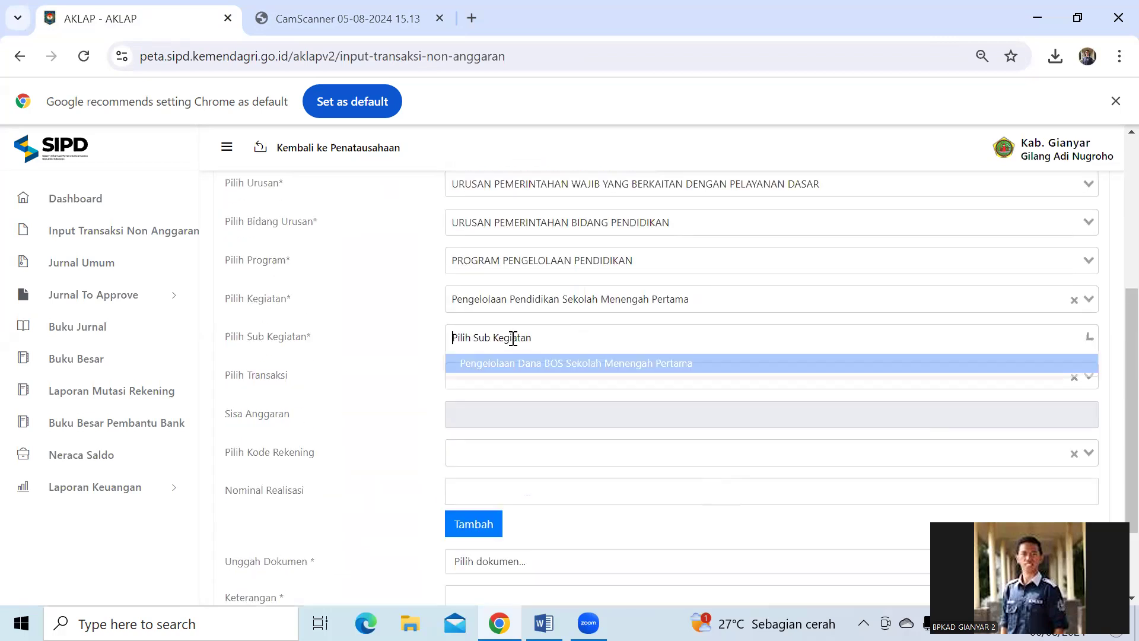
click(583, 365)
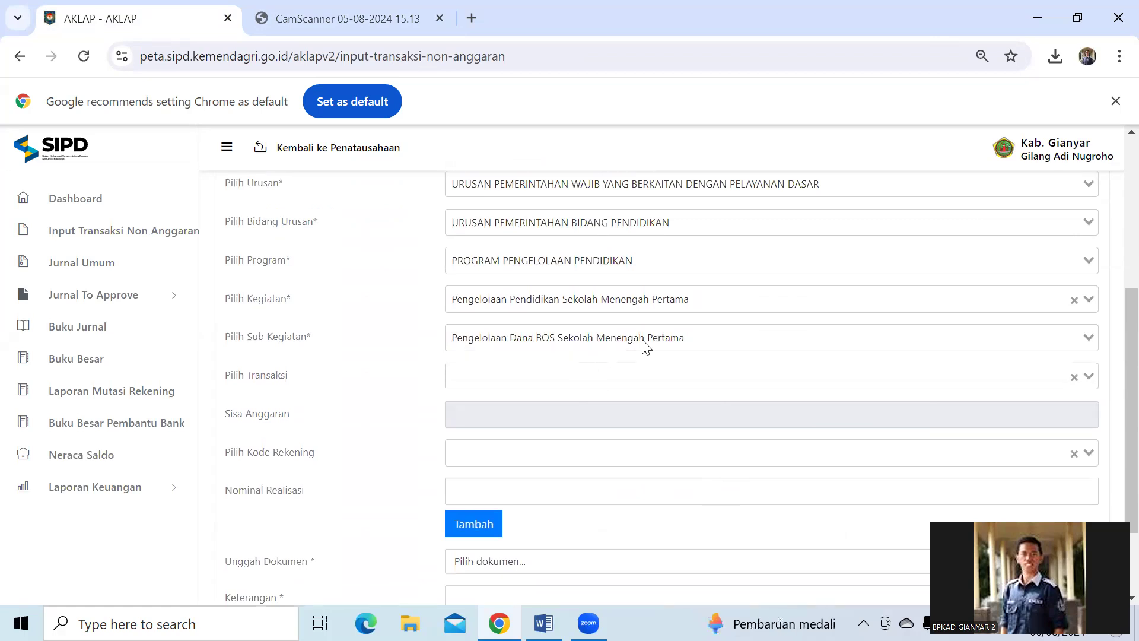
scroll(645, 347, up, 3)
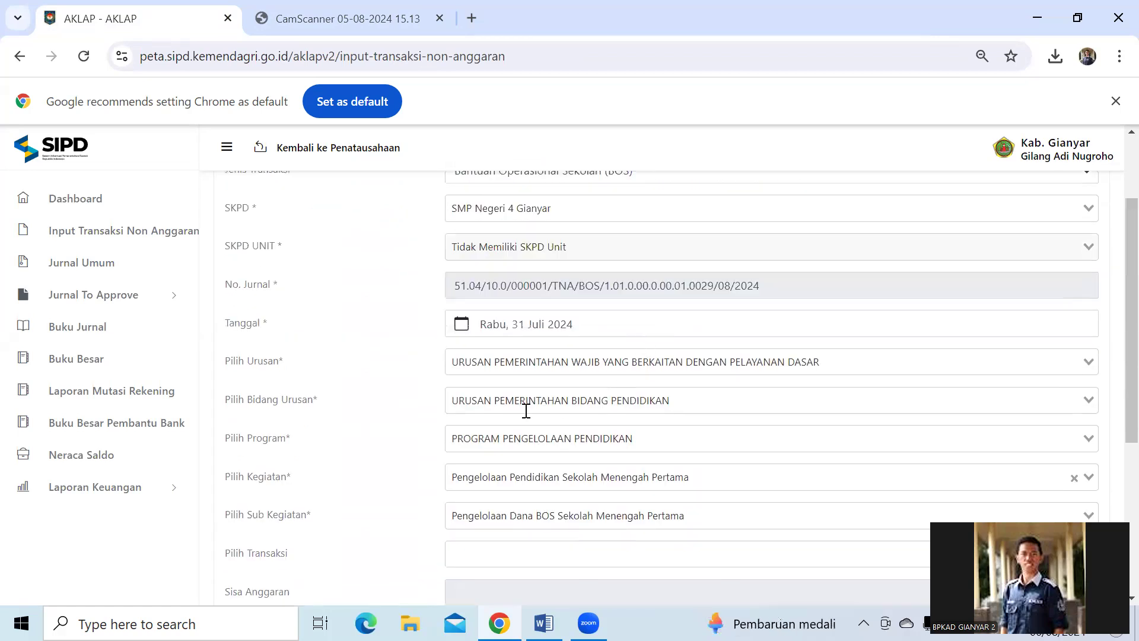
scroll(653, 412, down, 5)
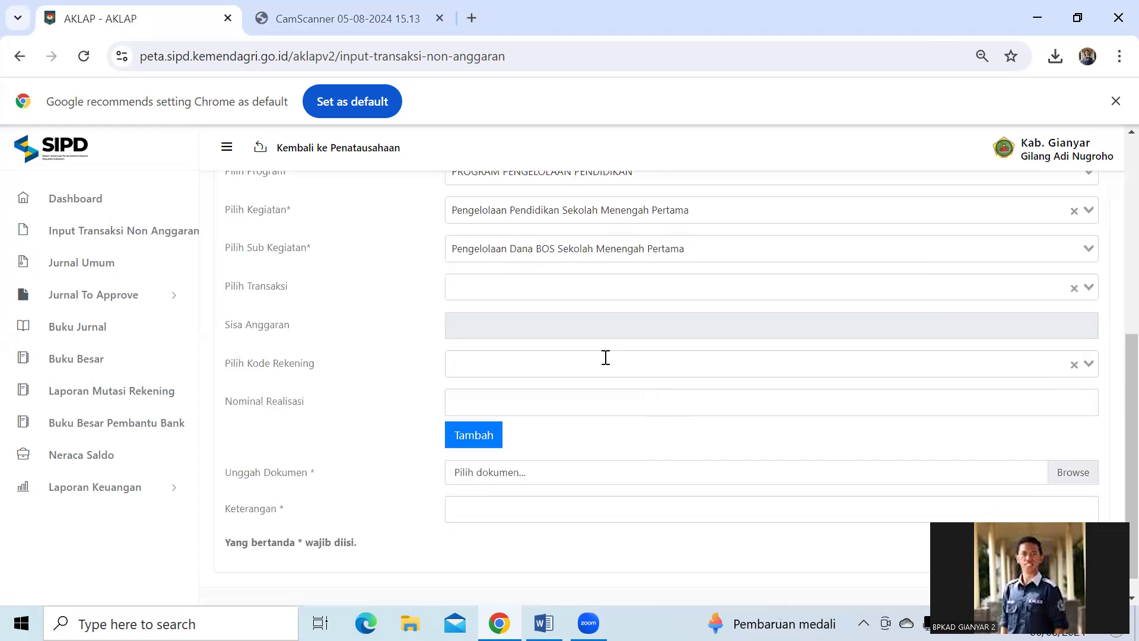
- Try to load the options of the Pilih Transaksi field
click(505, 293)
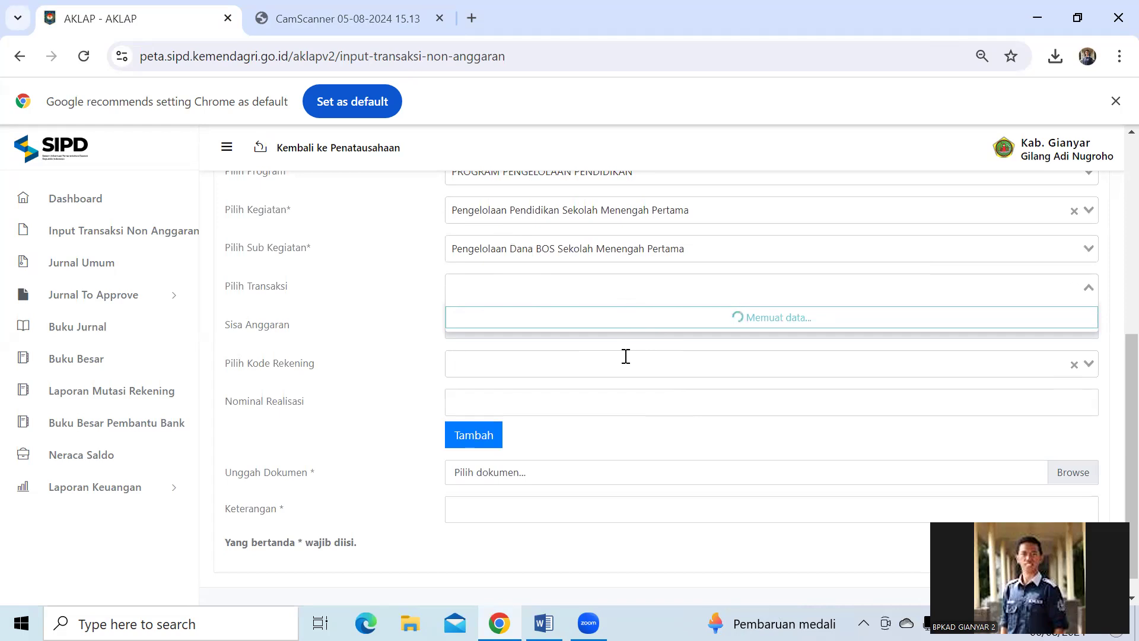
click(401, 345)
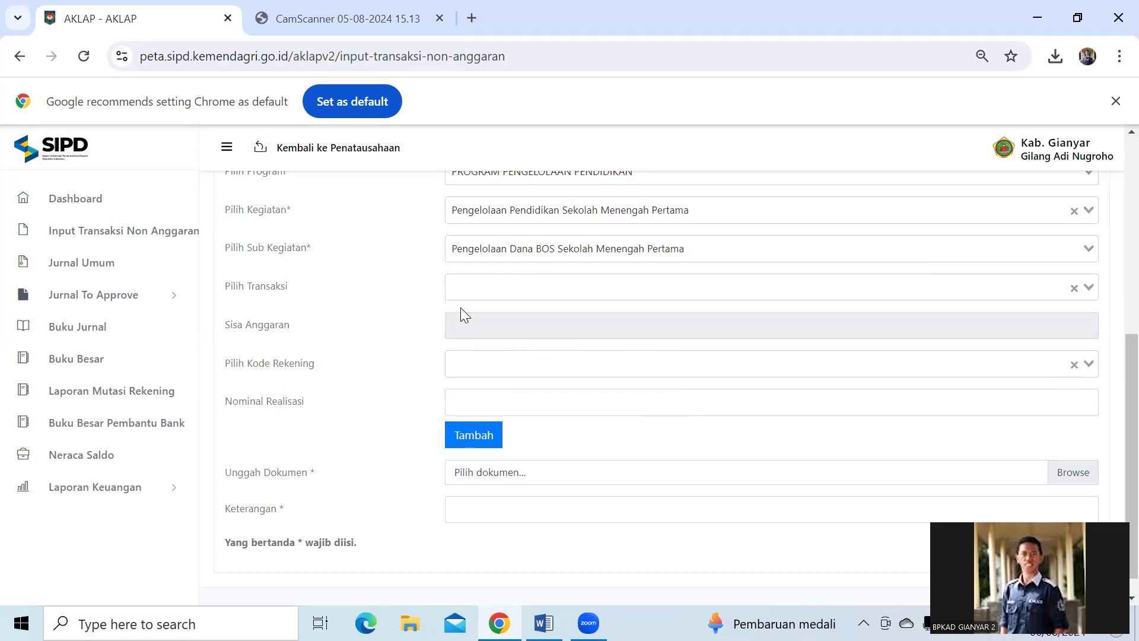
click(493, 287)
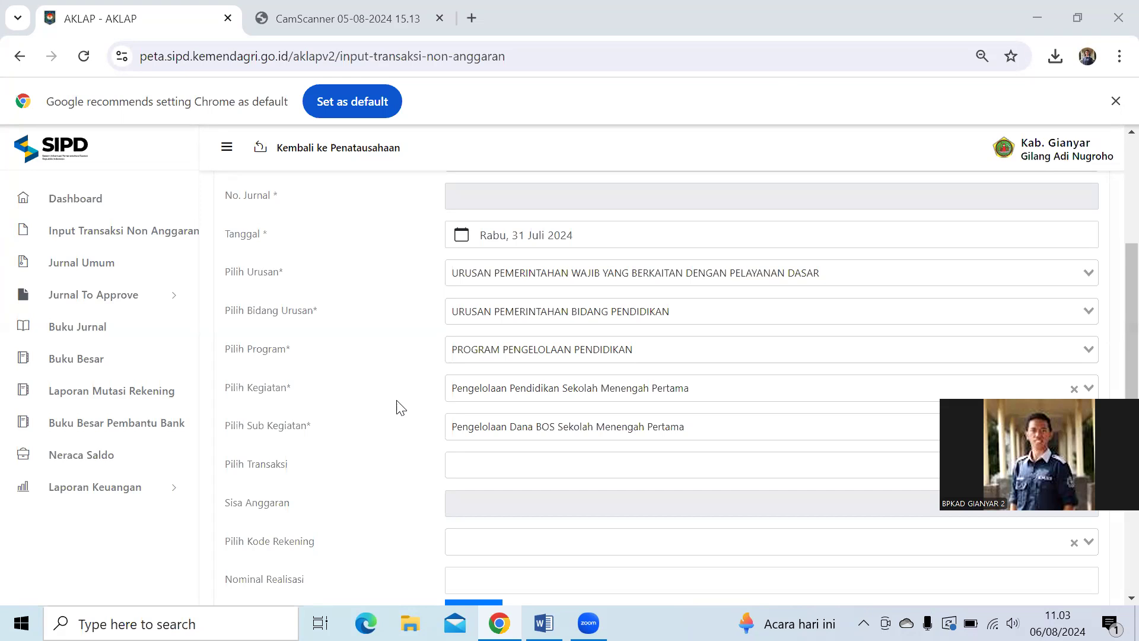
- Reselect URUSAN PEMERINTAHAN WAJIB YANG BERKAITAN DENGAN PELAYANAN DASAR as the Urusan and URUSAN PEMERINTAHAN BIDANG PENDIDIKAN as the Bidang Urusan
scroll(620, 338, up, 1)
scroll(621, 338, up, 3)
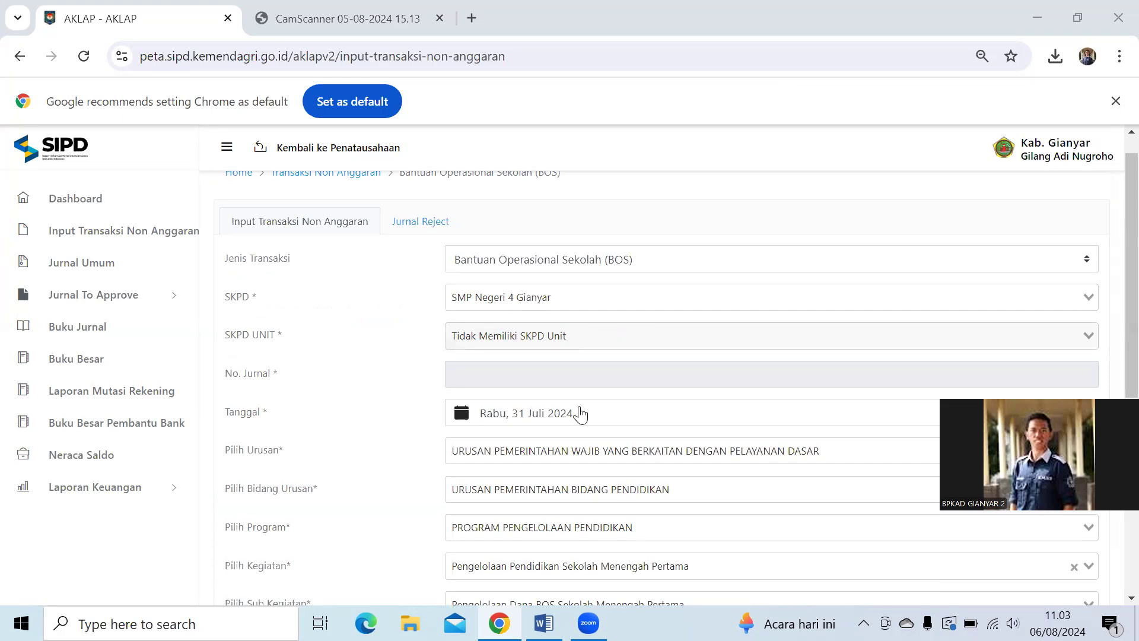
scroll(581, 414, down, 5)
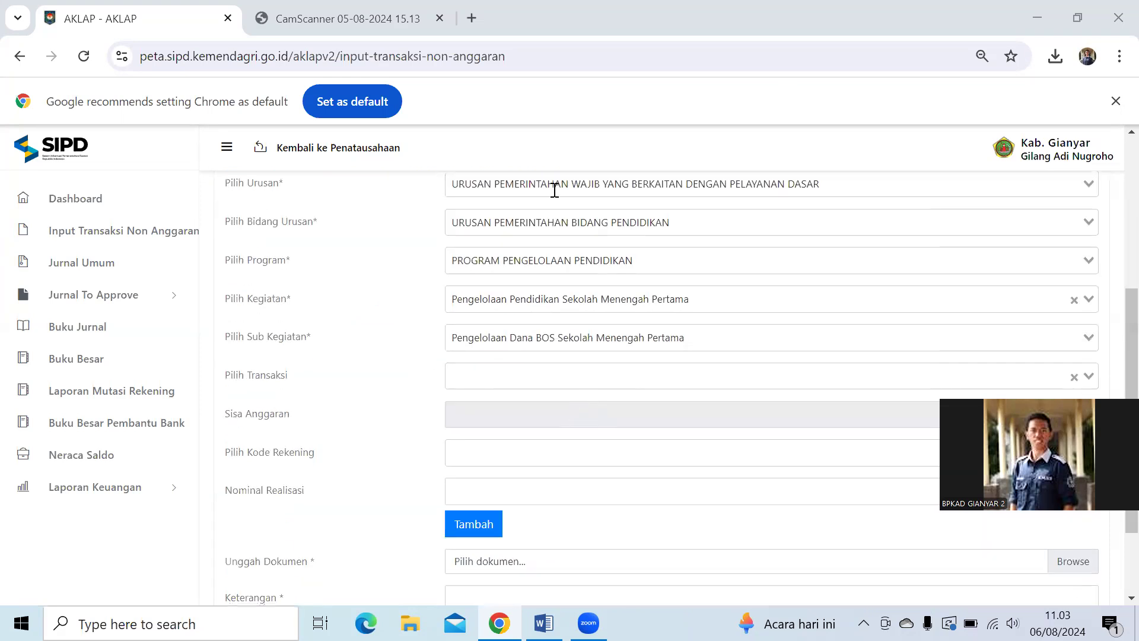
scroll(618, 328, up, 3)
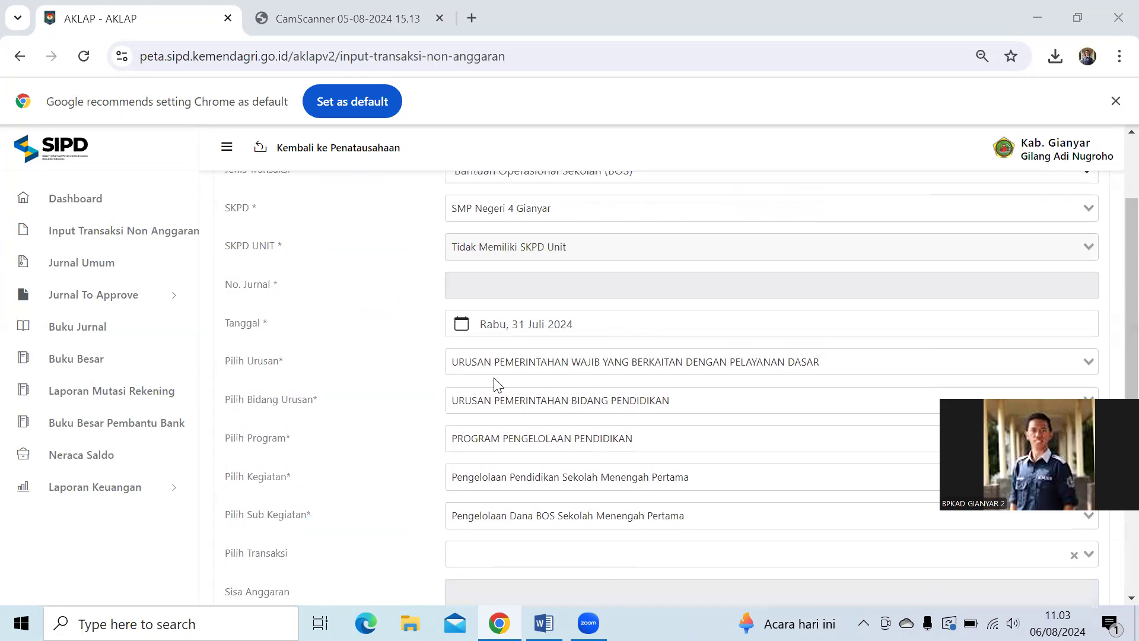
scroll(587, 394, down, 3)
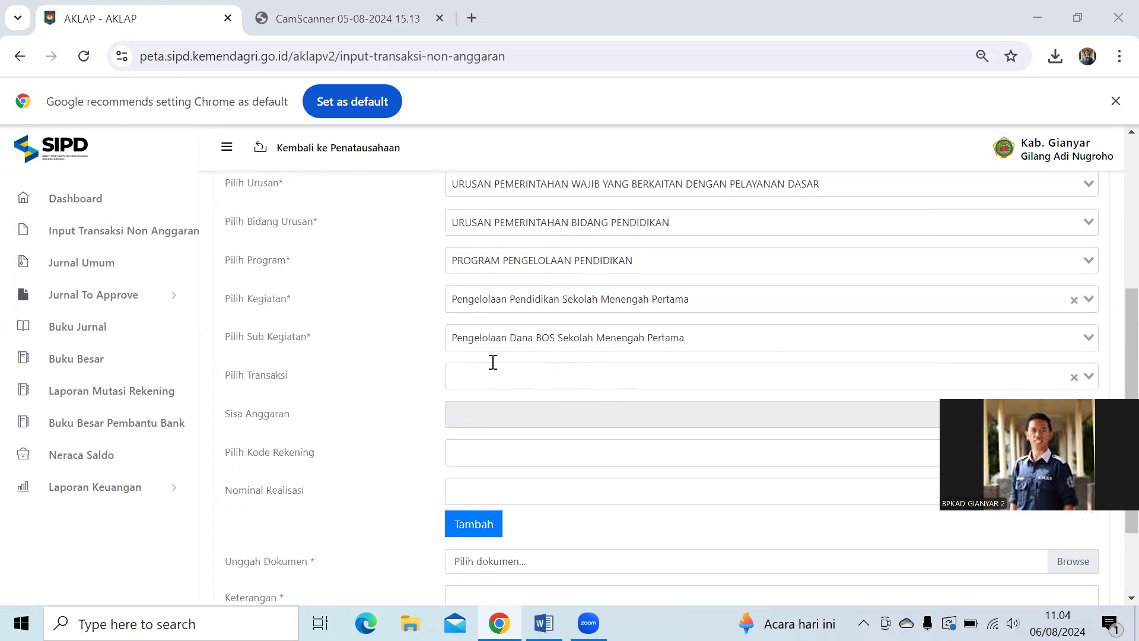
scroll(549, 331, up, 3)
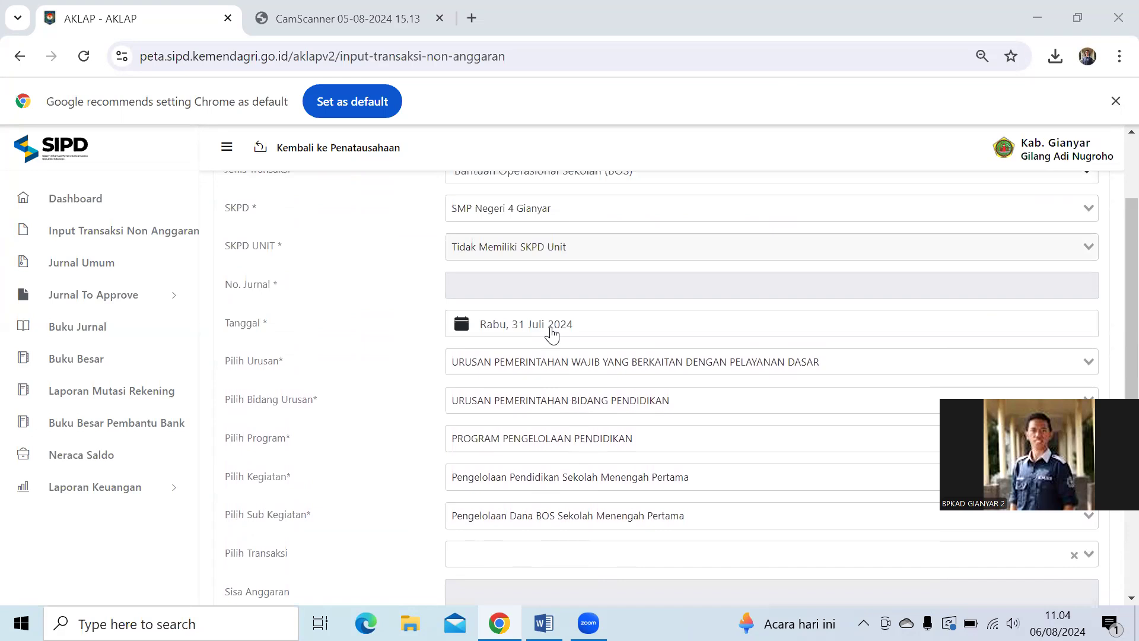
click(571, 364)
click(568, 392)
click(536, 399)
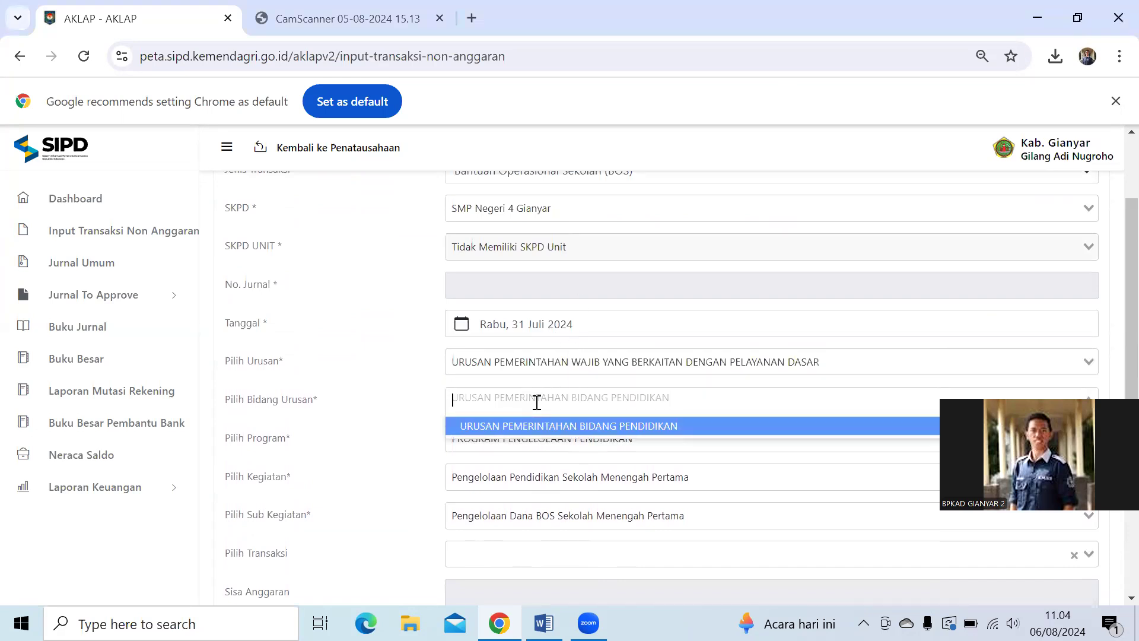
click(549, 426)
- Reselect PROGRAM PENGELOLAAN PENDIDIKAN as the Program and Pengelolaan Pendidikan Sekolah Menengah Pertama as the Kegiatan
click(550, 428)
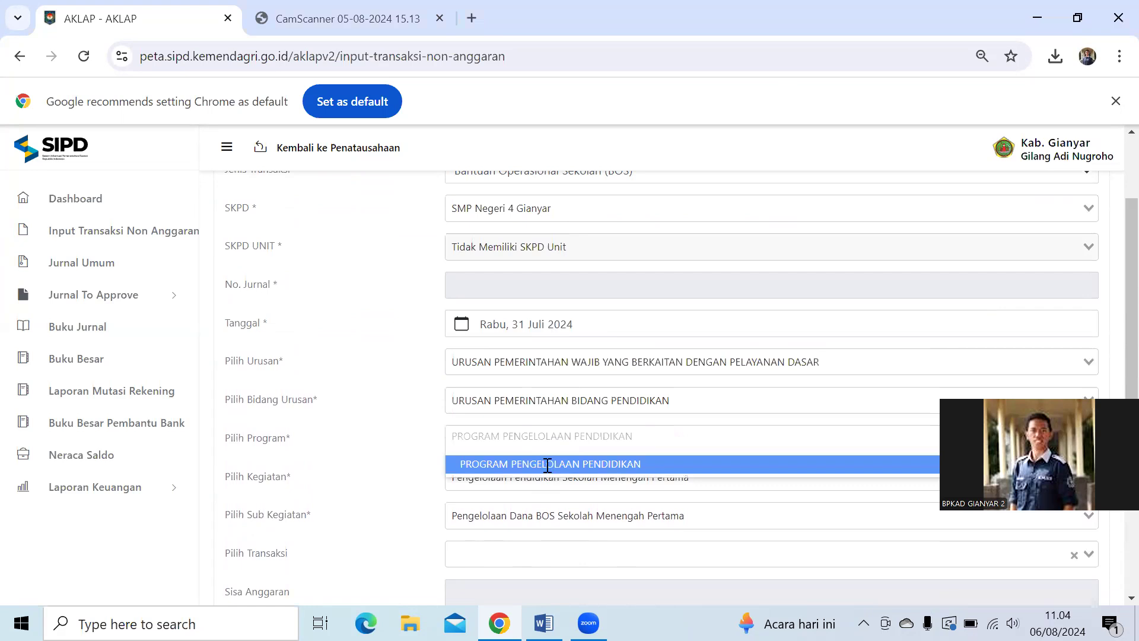
click(549, 466)
click(549, 481)
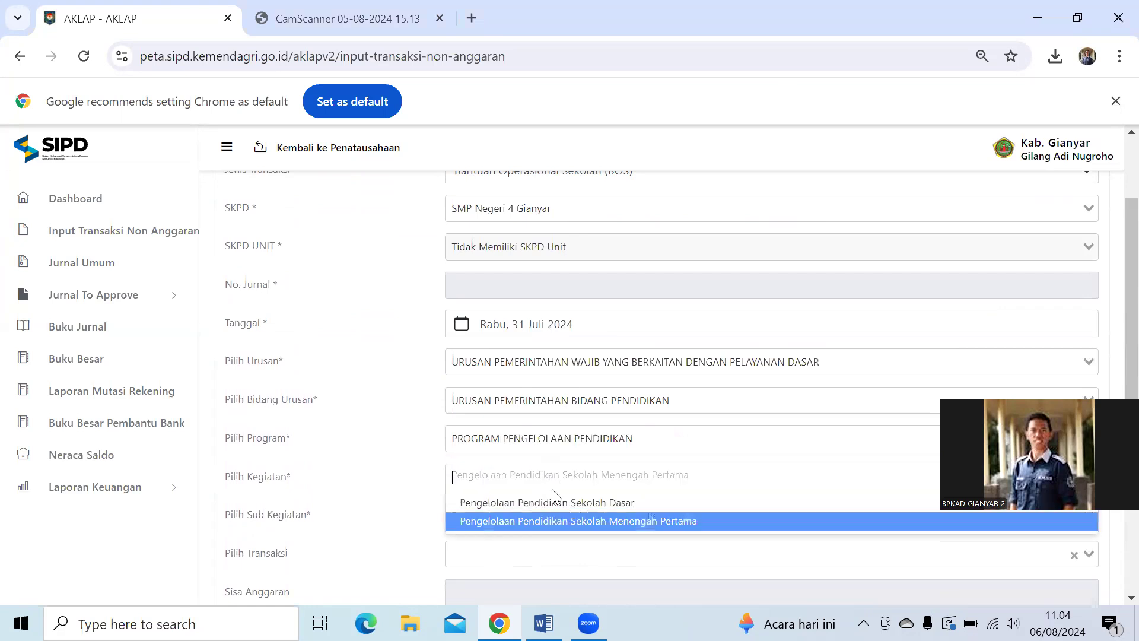
click(565, 522)
- Reselect the Sub Kegiatan Pengelolaan Dana BOS Sekolah Menengah Pertama and set Pilih Transaksi to 5.1.02.88.88.8888 - Belanja Barang dan Jasa BOS
scroll(686, 407, down, 3)
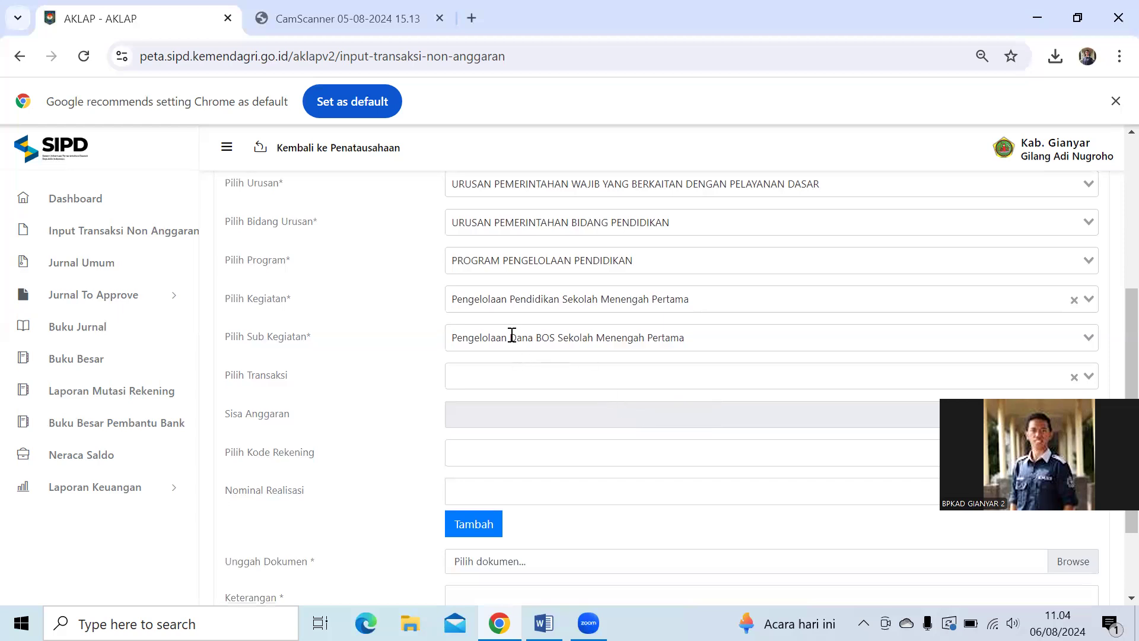
click(512, 335)
click(521, 364)
click(489, 379)
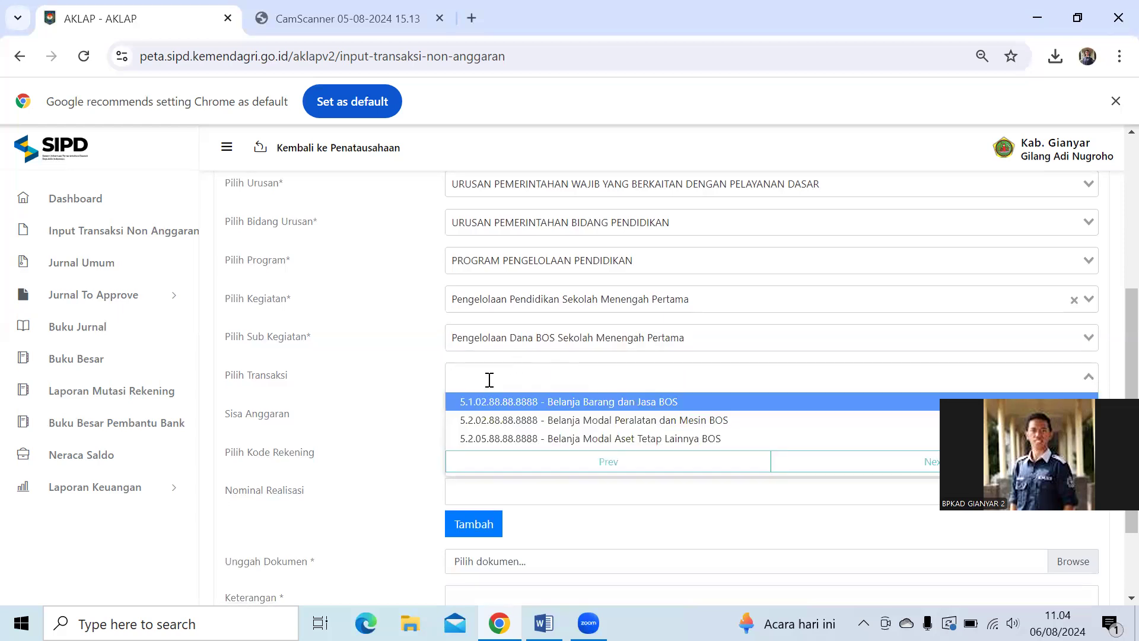
click(336, 19)
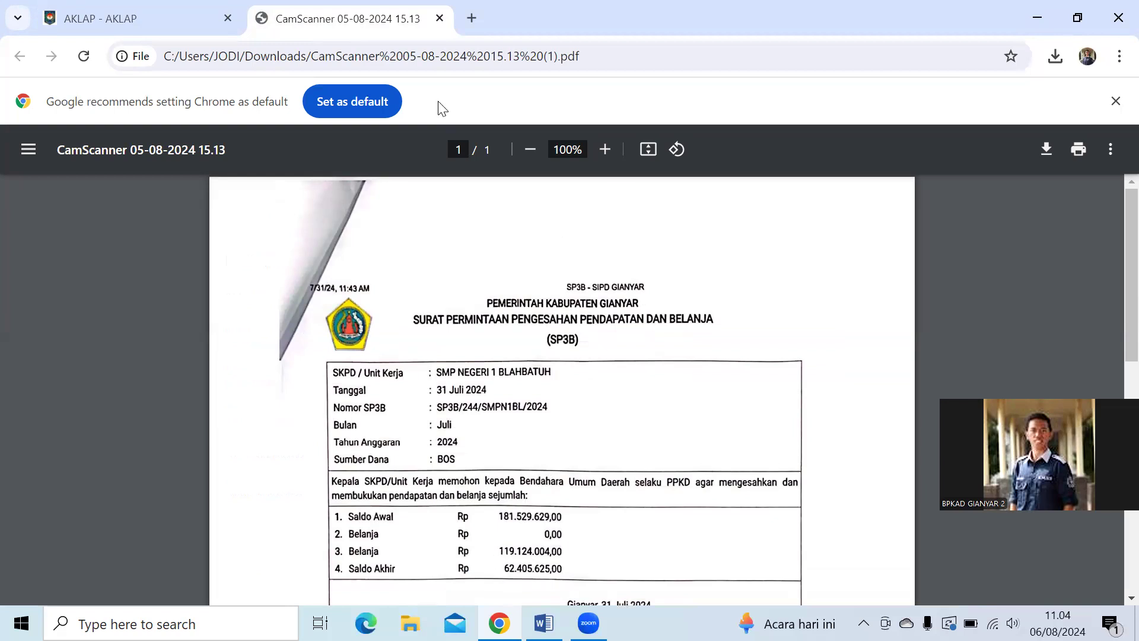
click(160, 18)
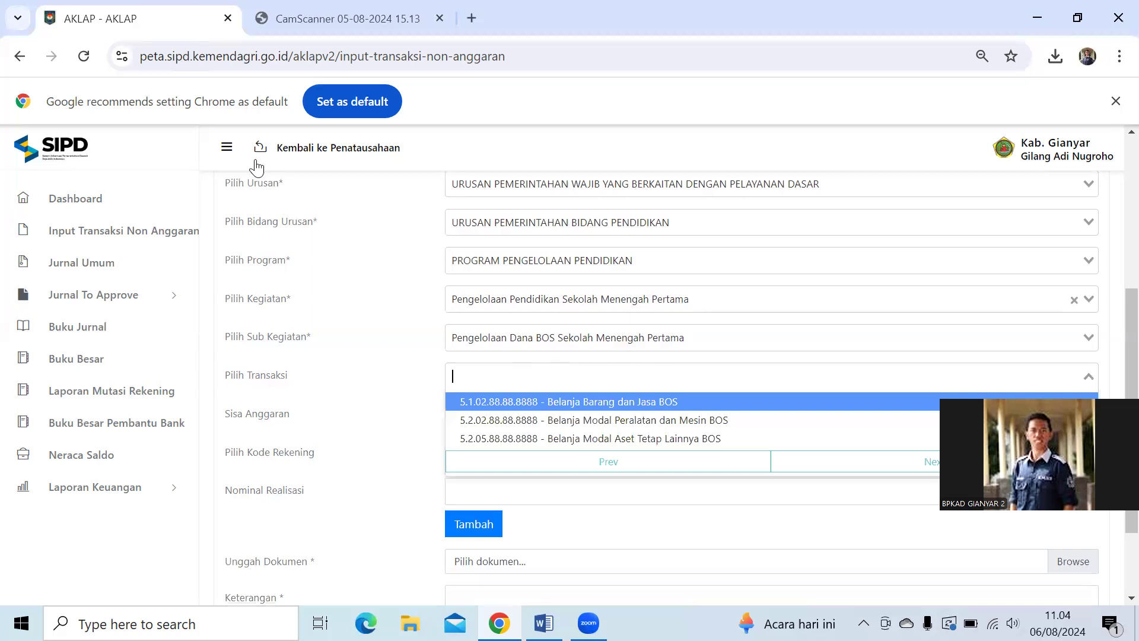
click(573, 403)
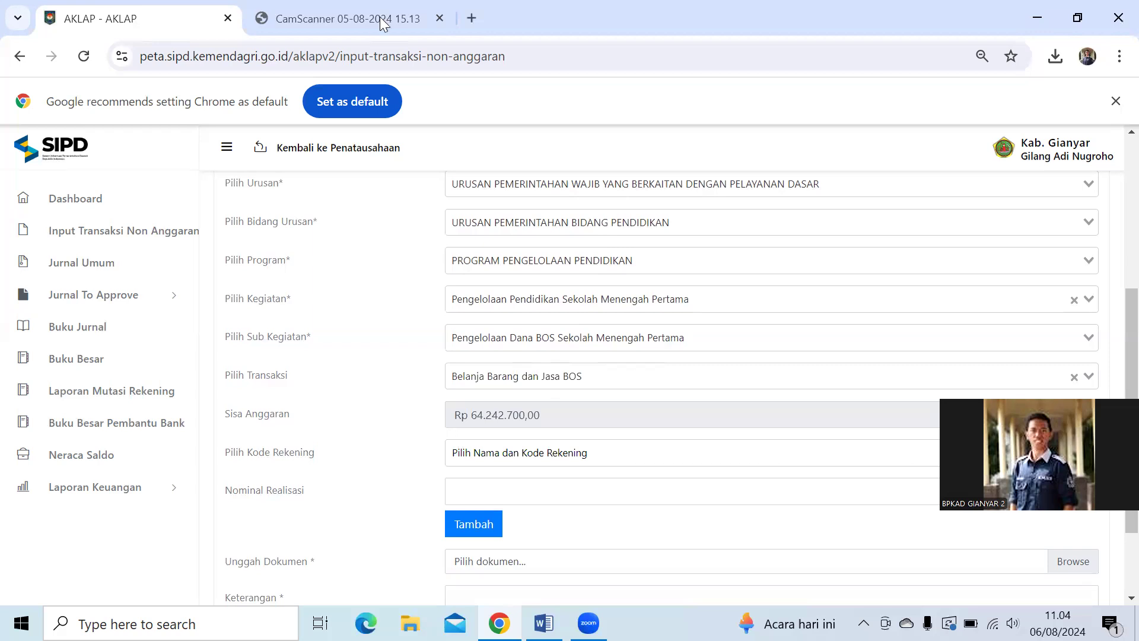
- Open the July 2024 SP3B details of SMPN 4 Gianyar in SIPD-GIANYAR and check the account name and amount
key(ctrl+t)
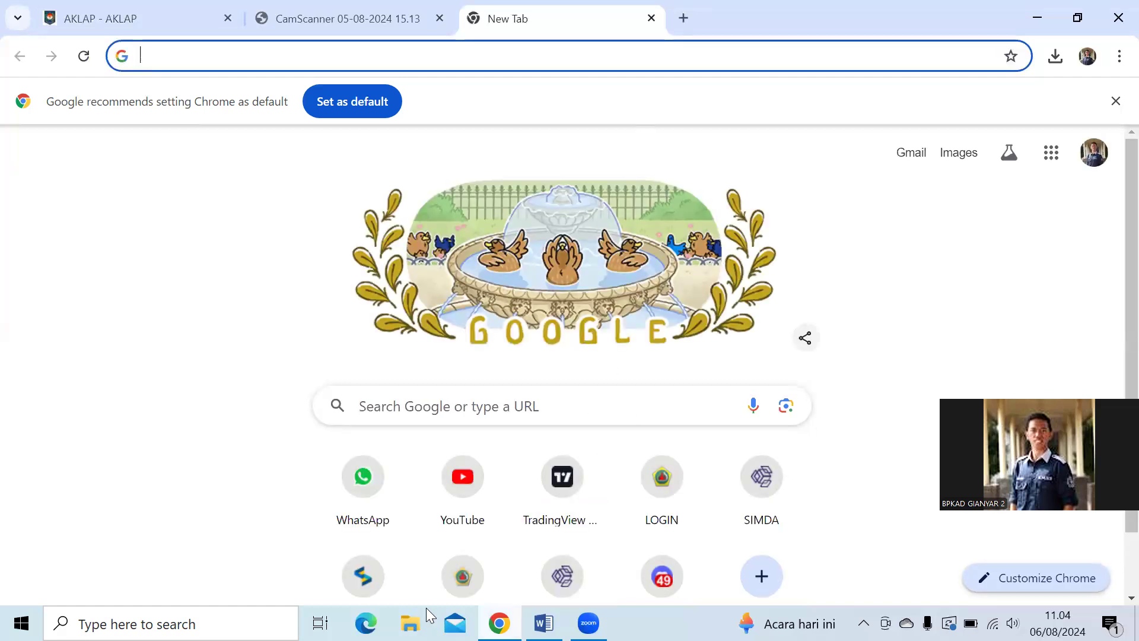
click(705, 522)
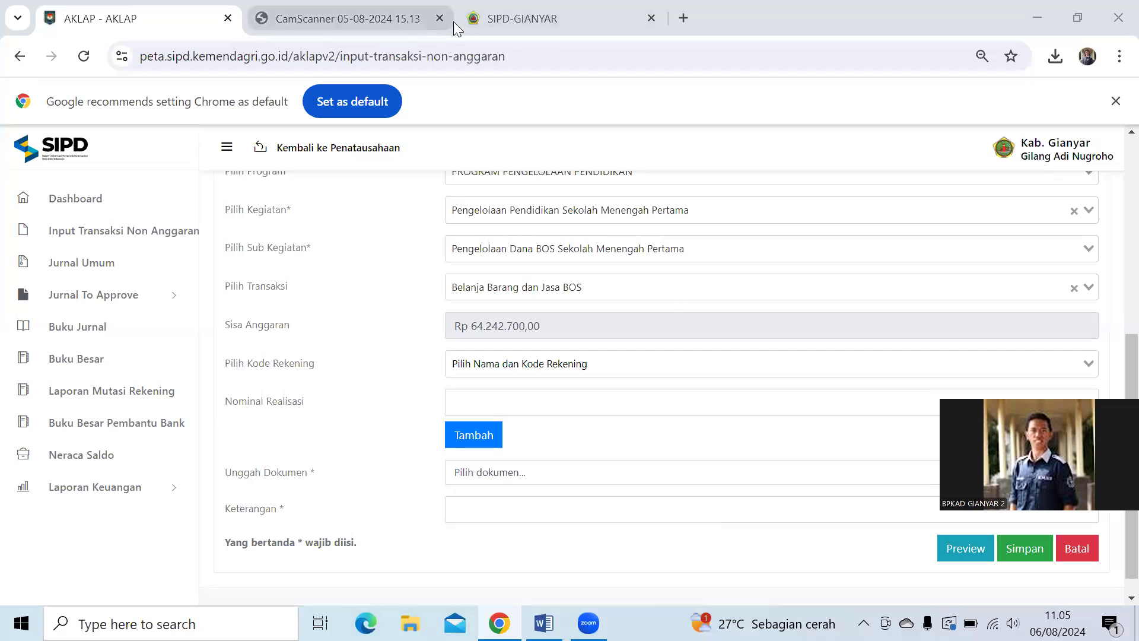
click(500, 24)
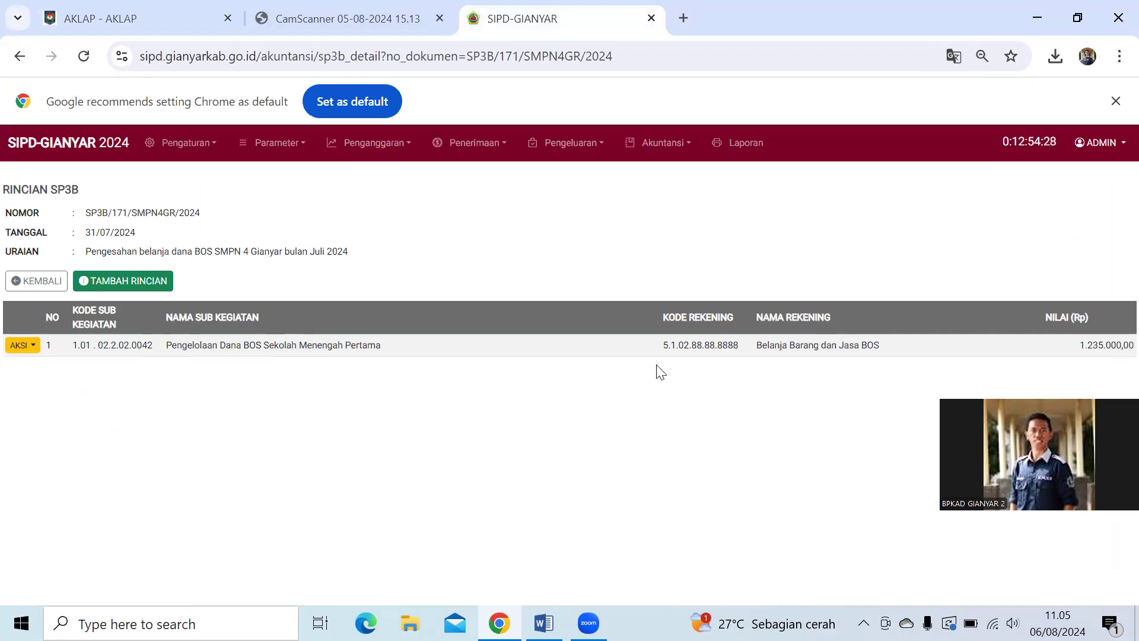
drag(757, 345, 880, 346)
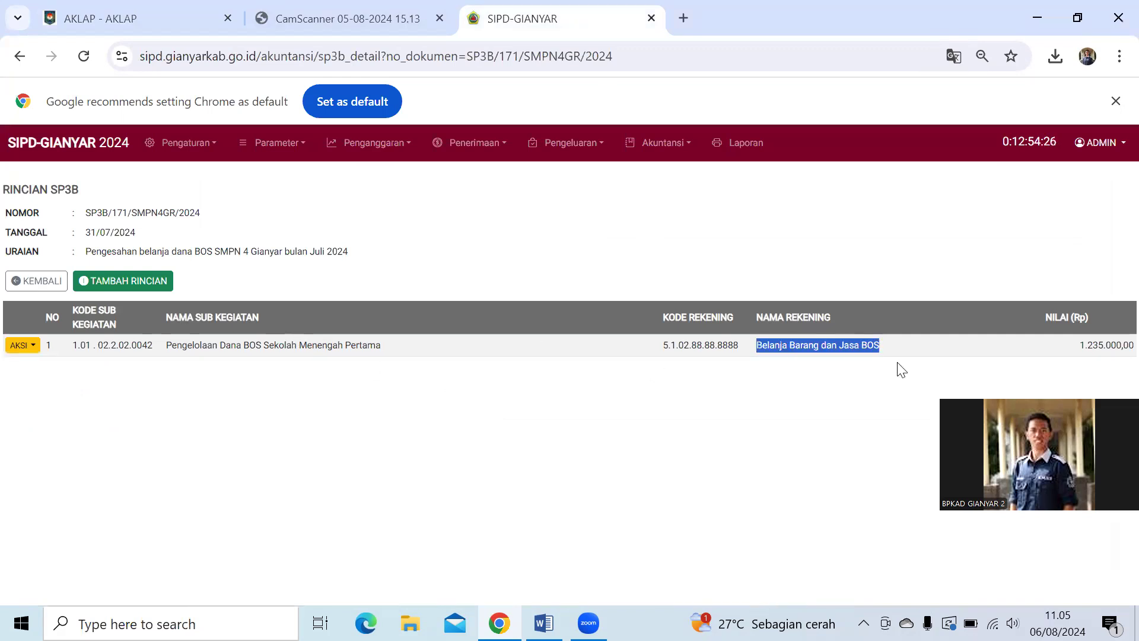
drag(1081, 345, 1131, 346)
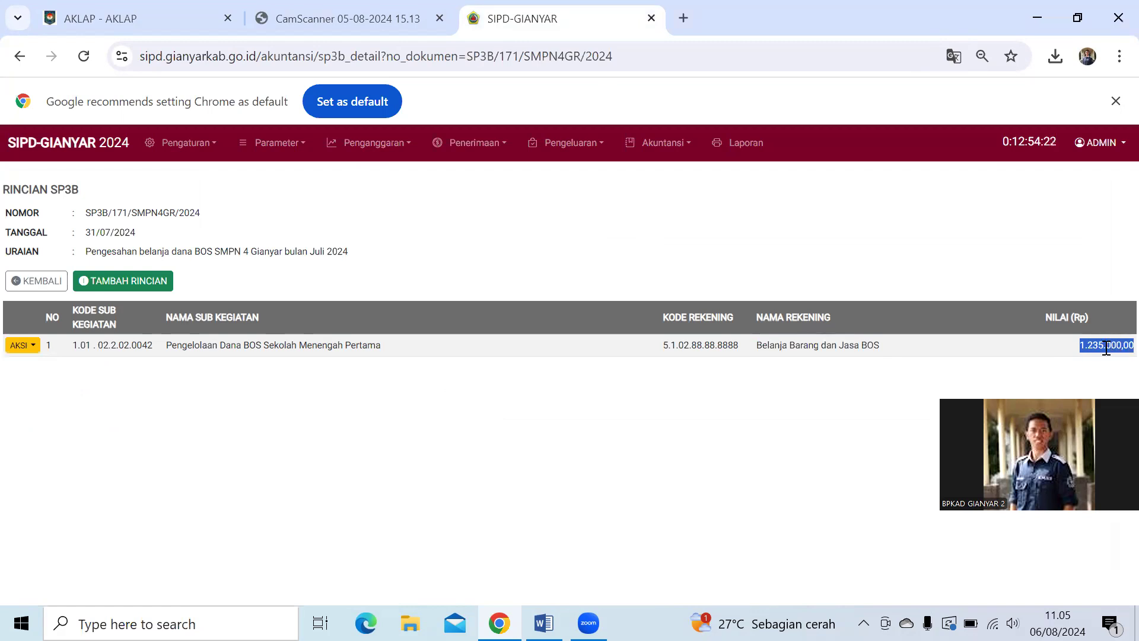
- Back in AKLAP, reselect Belanja Barang dan Jasa BOS as the transaction and set Kode Rekening to 8.1.02.88.88.8888 - Beban Barang dan Jasa BOS
click(118, 13)
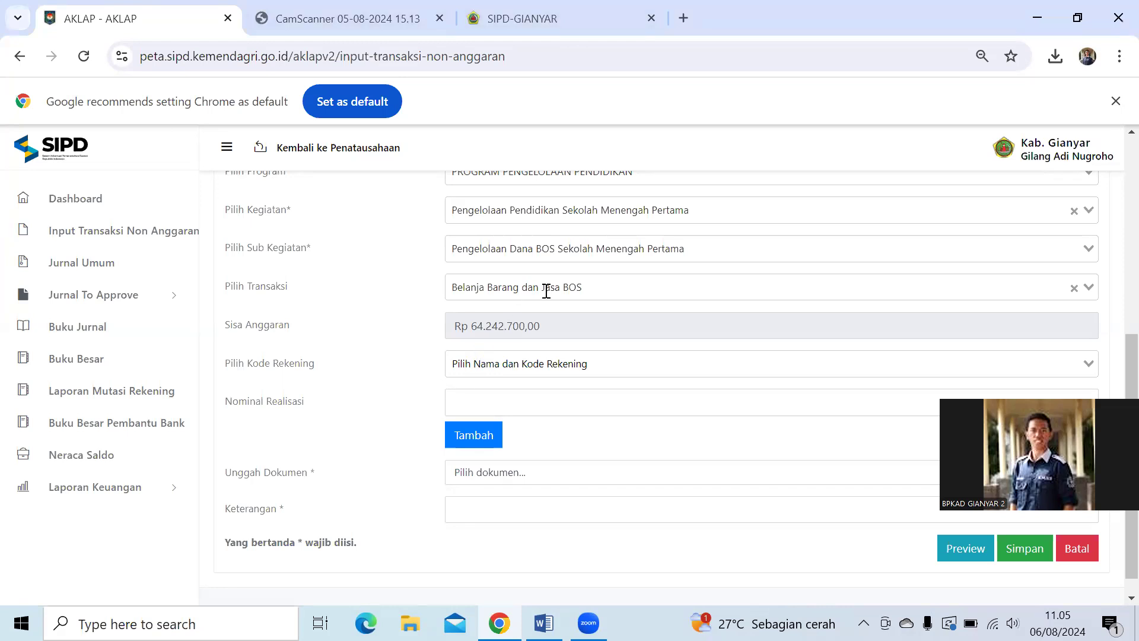
click(597, 285)
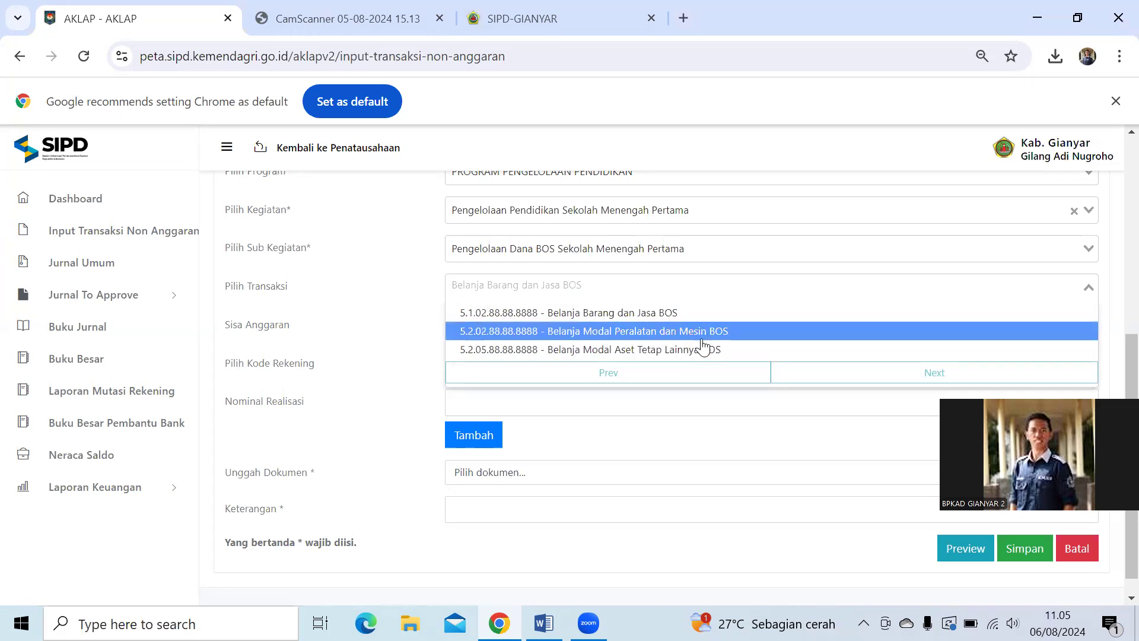
click(667, 313)
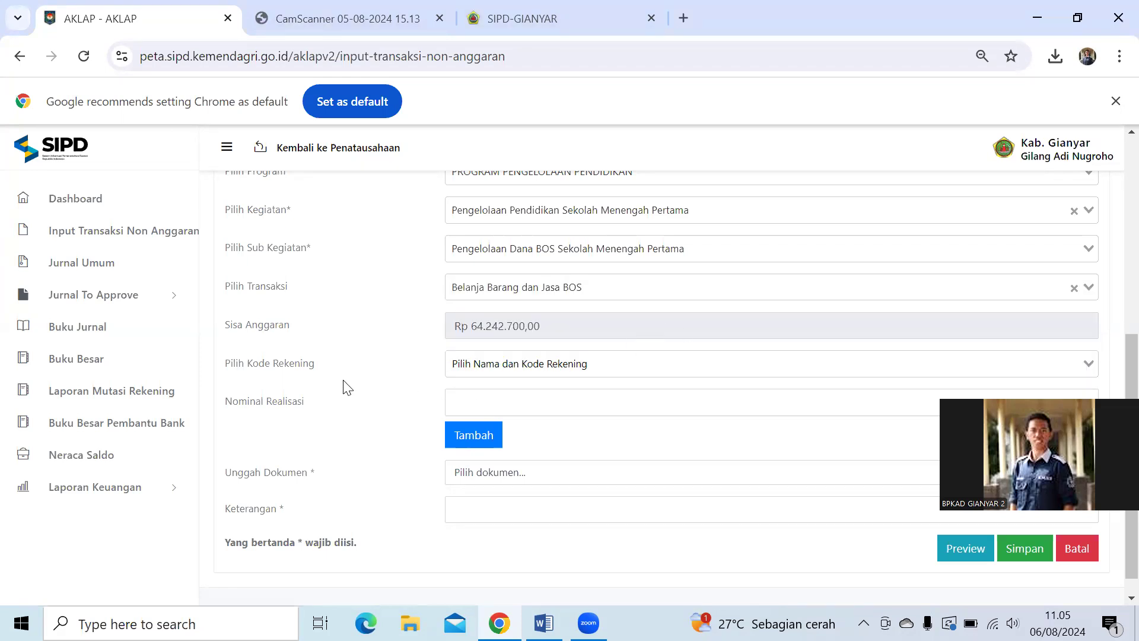
click(480, 363)
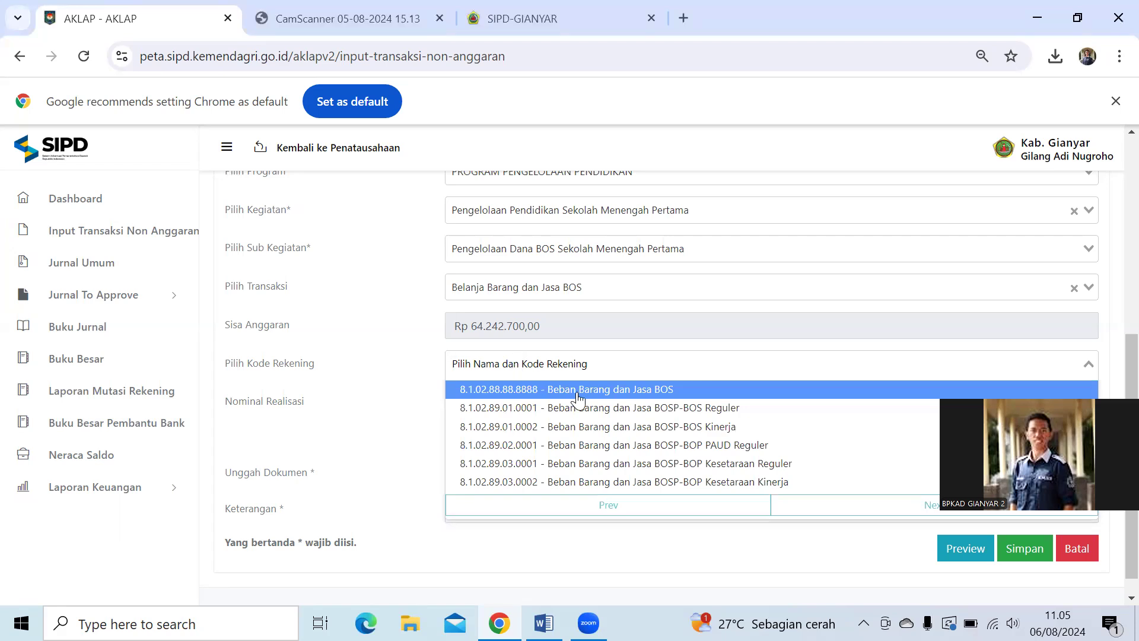
click(638, 389)
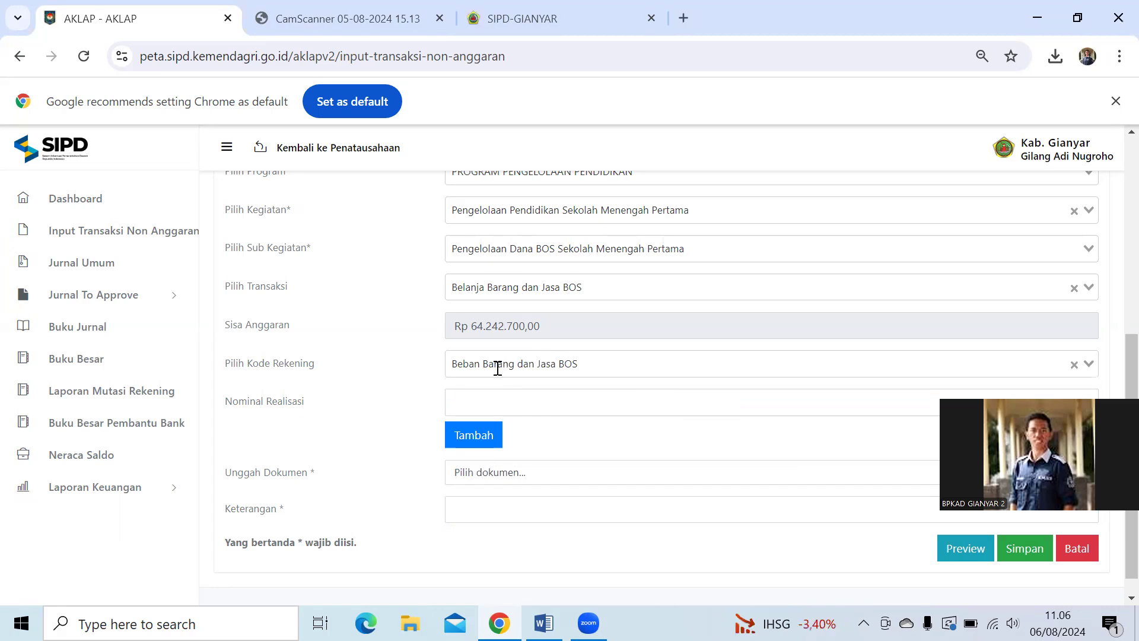
- Enter a Nominal Realisasi of Rp 1.235.000,00 and add the account line to the transaction
click(498, 407)
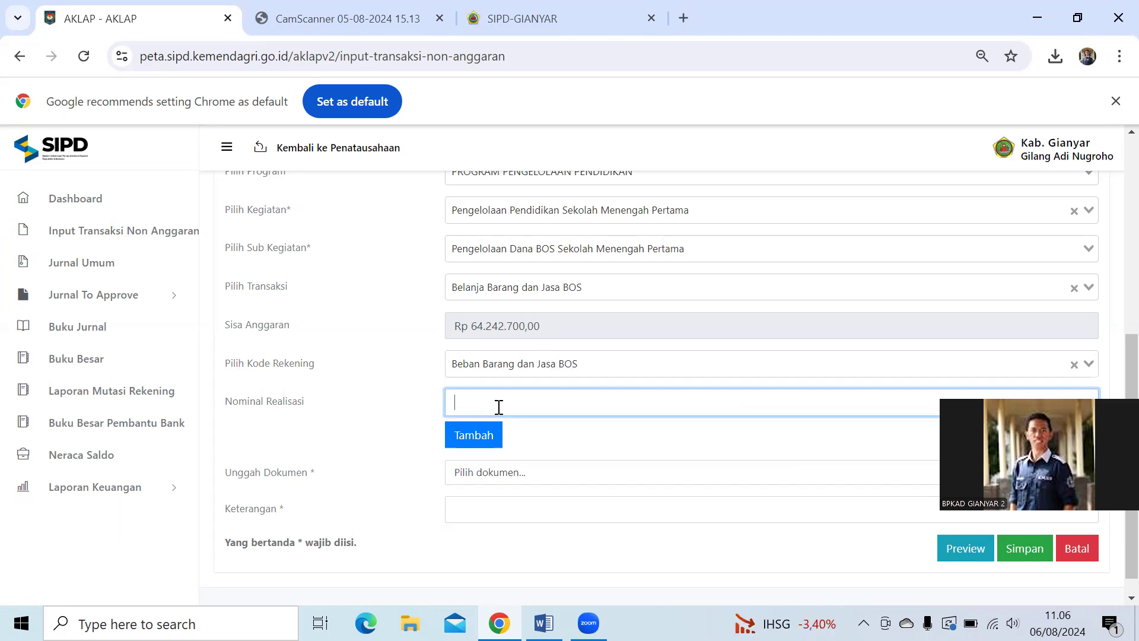
text(Rp 1.235.000,00)
scroll(551, 388, down, 1)
click(475, 409)
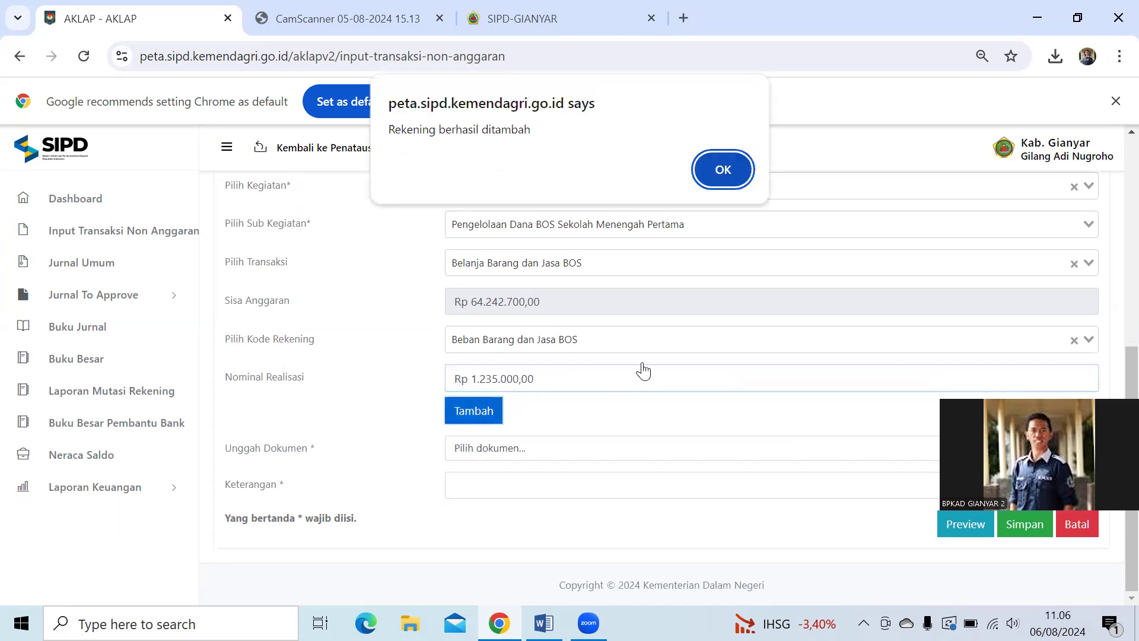
click(704, 172)
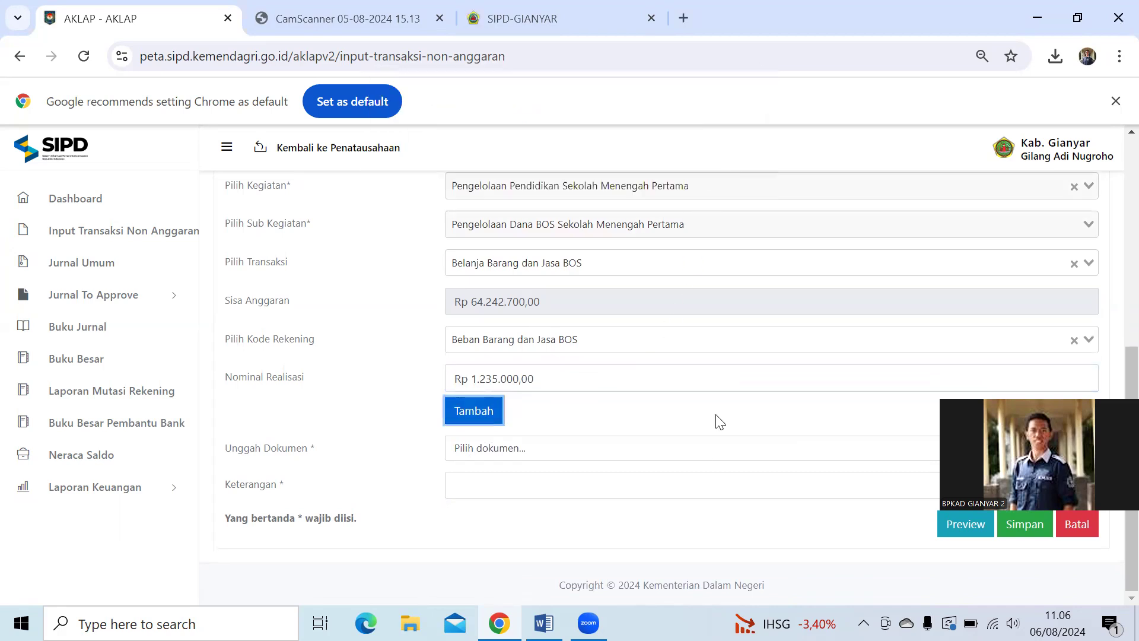
- Preview the journal and review the debit and credit entries of its accounts
scroll(752, 369, up, 4)
scroll(753, 368, down, 3)
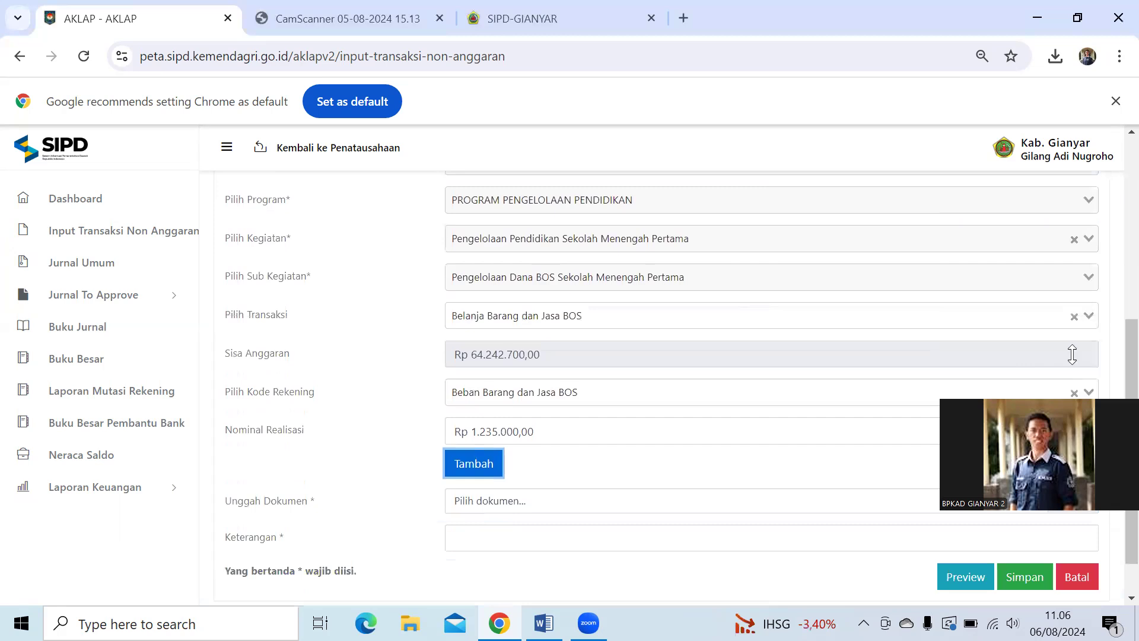
scroll(848, 469, down, 1)
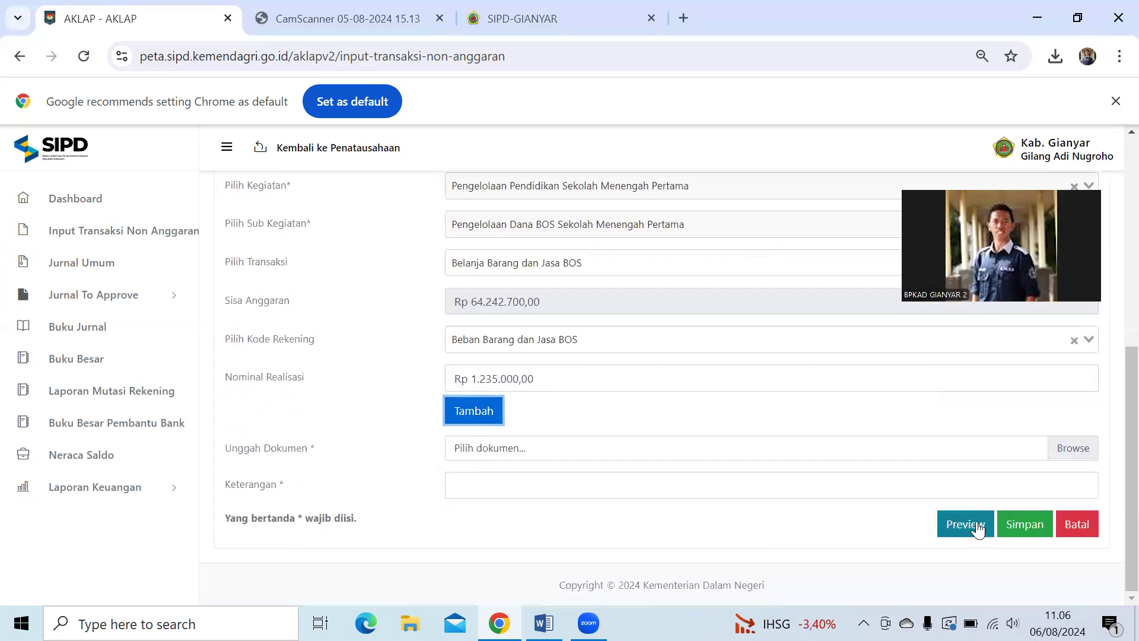
click(977, 530)
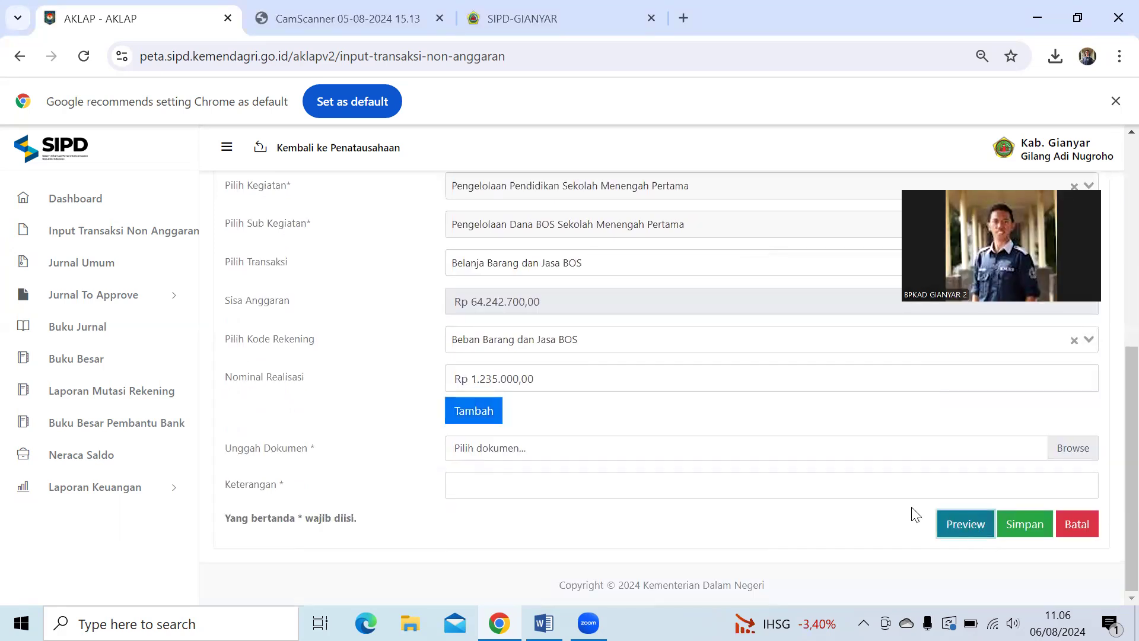
scroll(738, 424, down, 5)
scroll(740, 424, down, 1)
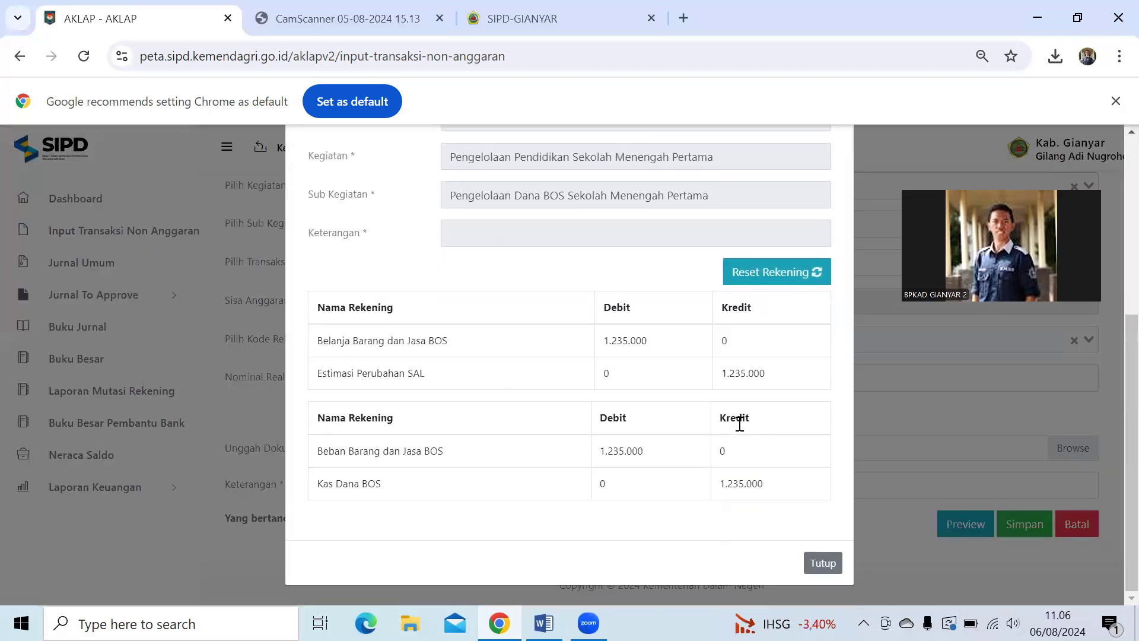
drag(315, 342, 428, 350)
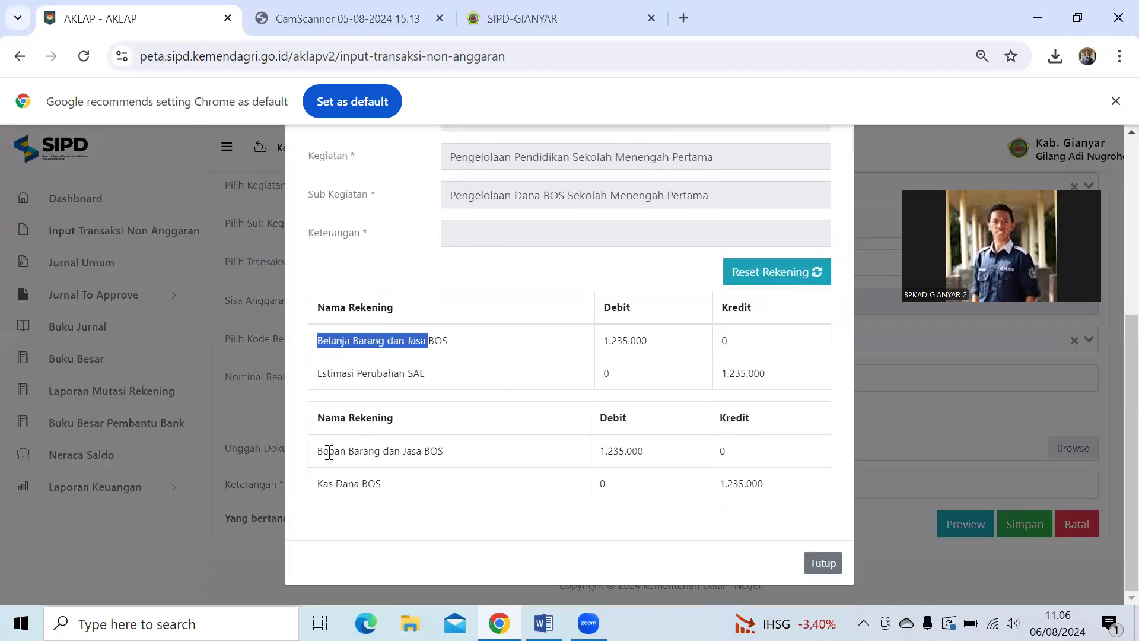
drag(323, 451, 413, 452)
drag(378, 340, 507, 380)
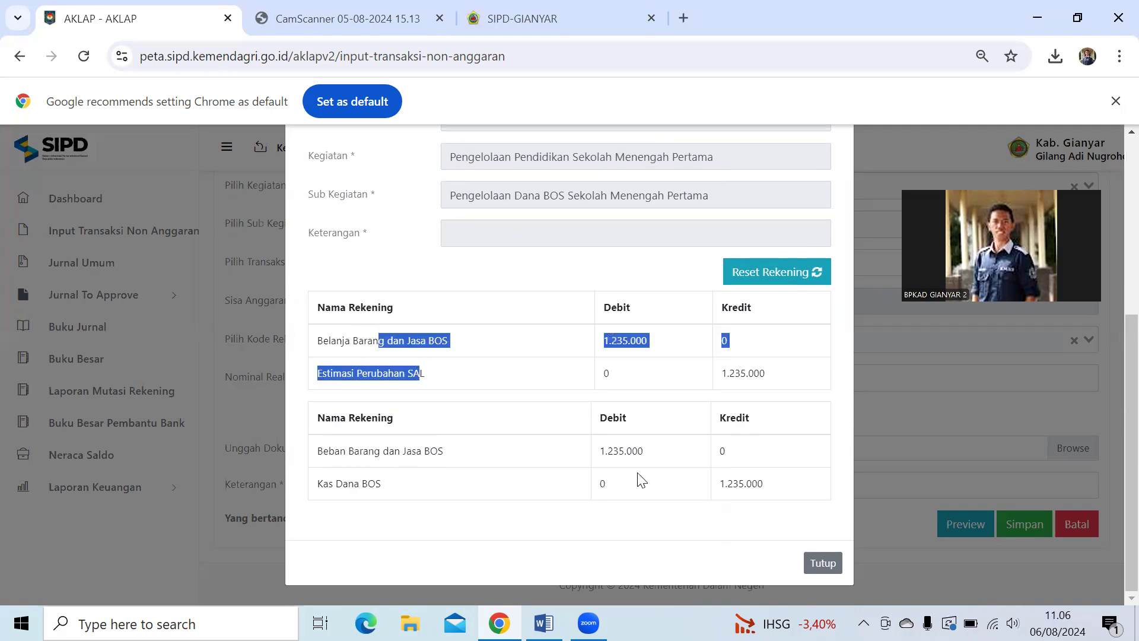
click(817, 563)
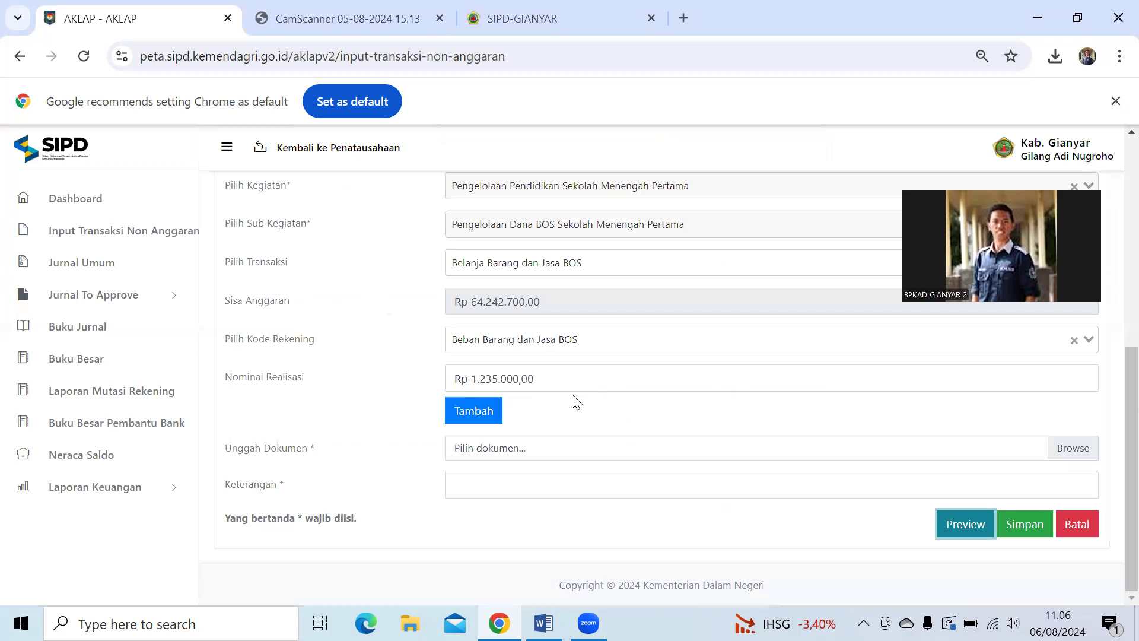
- Attach SP3B SMPN 4 Gianyar.pdf from Downloads as the transaction's supporting document
scroll(573, 399, up, 2)
click(488, 452)
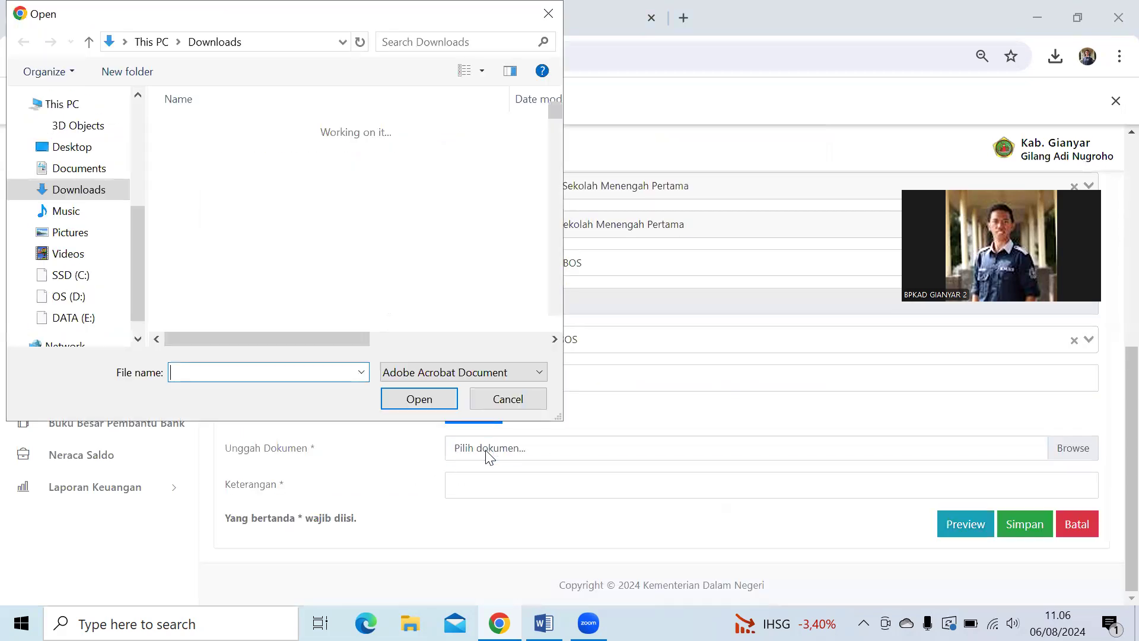
click(240, 149)
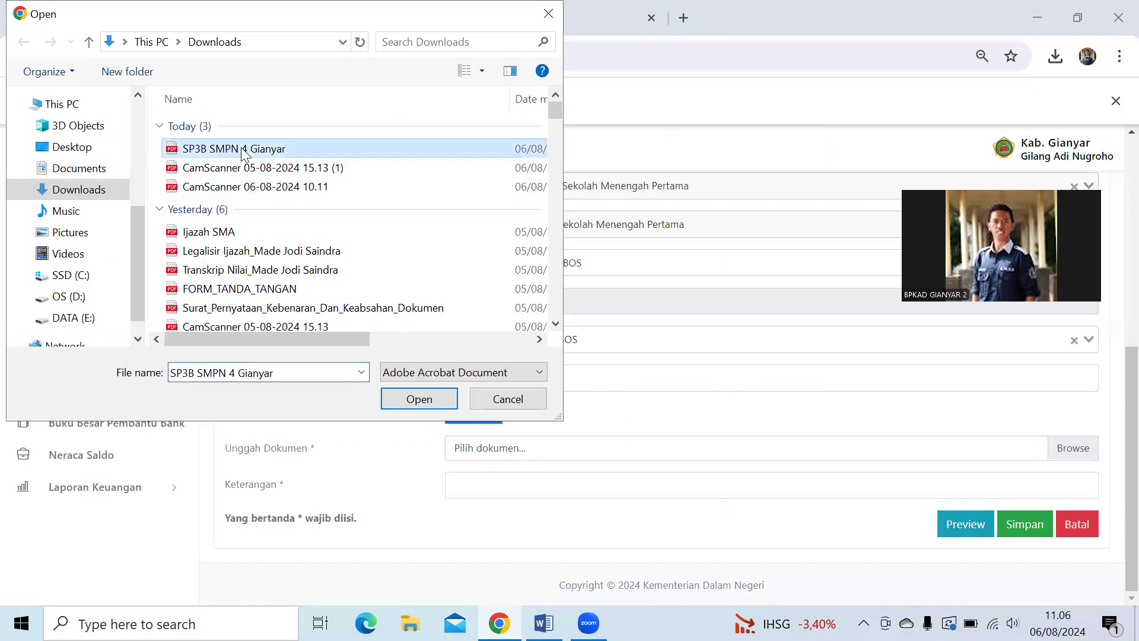
click(395, 399)
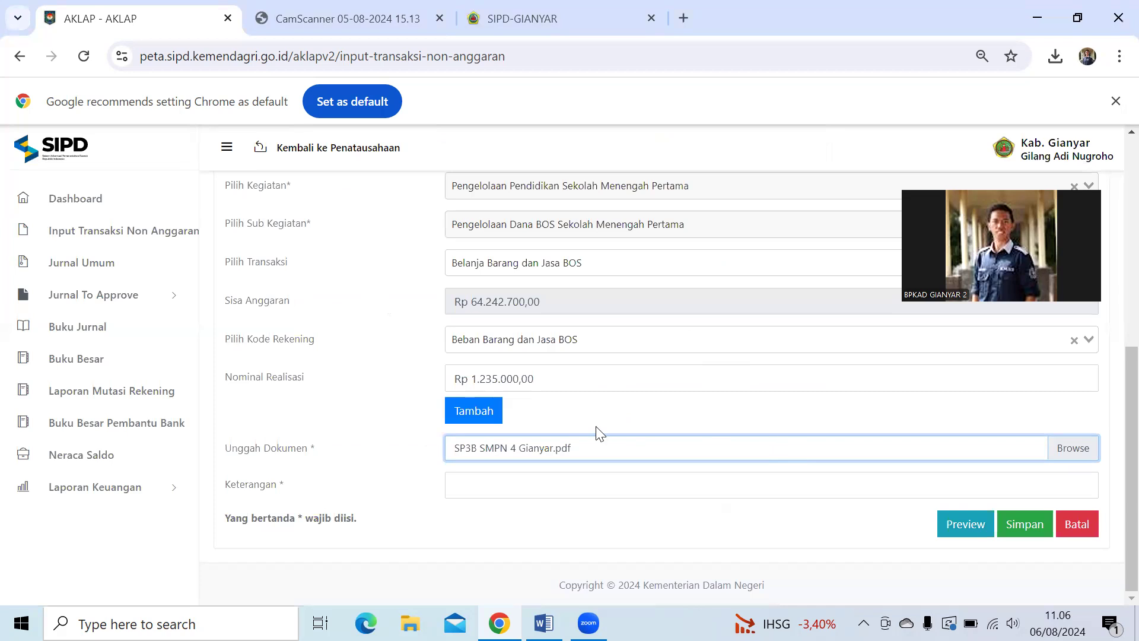
click(478, 491)
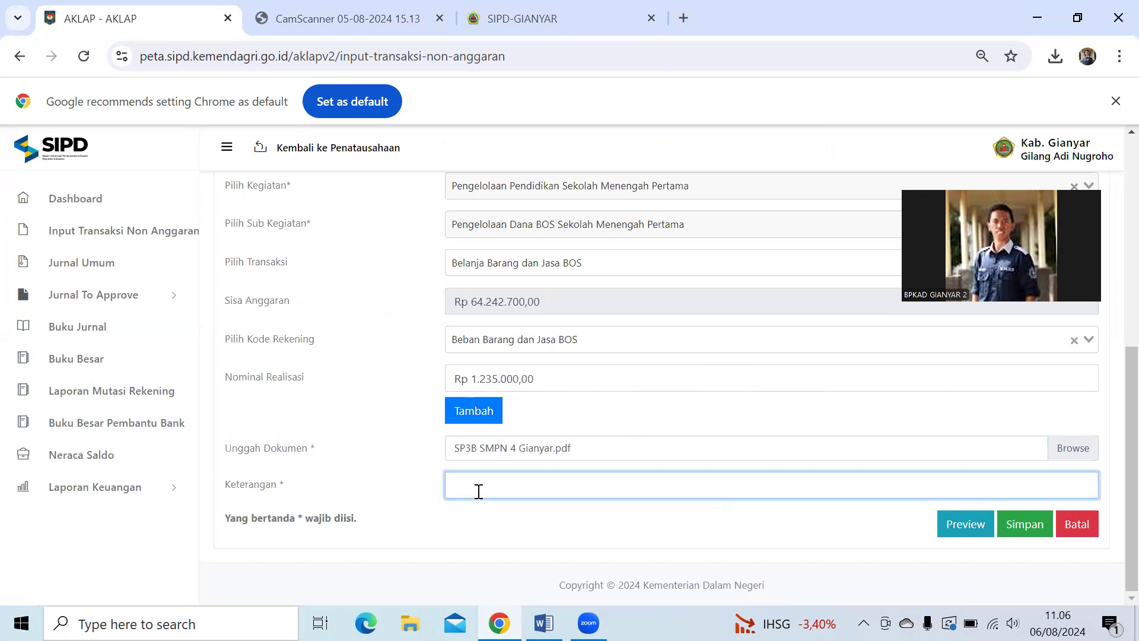
text(Pengesahan Belanja)
scroll(623, 402, up, 3)
scroll(623, 403, down, 3)
scroll(578, 367, up, 4)
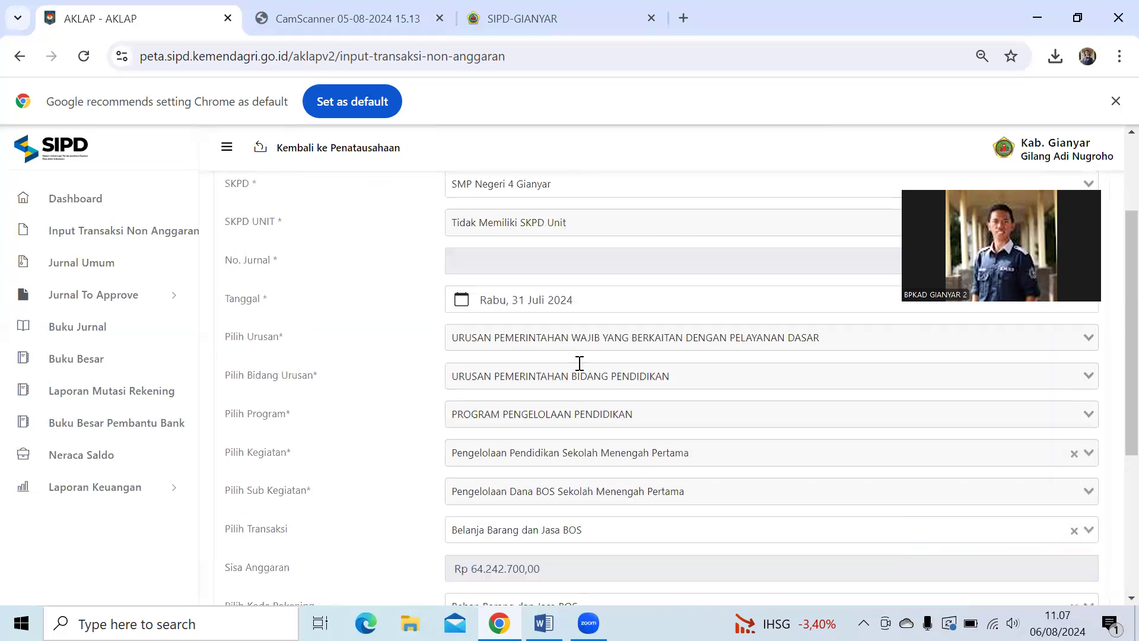
scroll(682, 394, down, 2)
scroll(688, 397, down, 2)
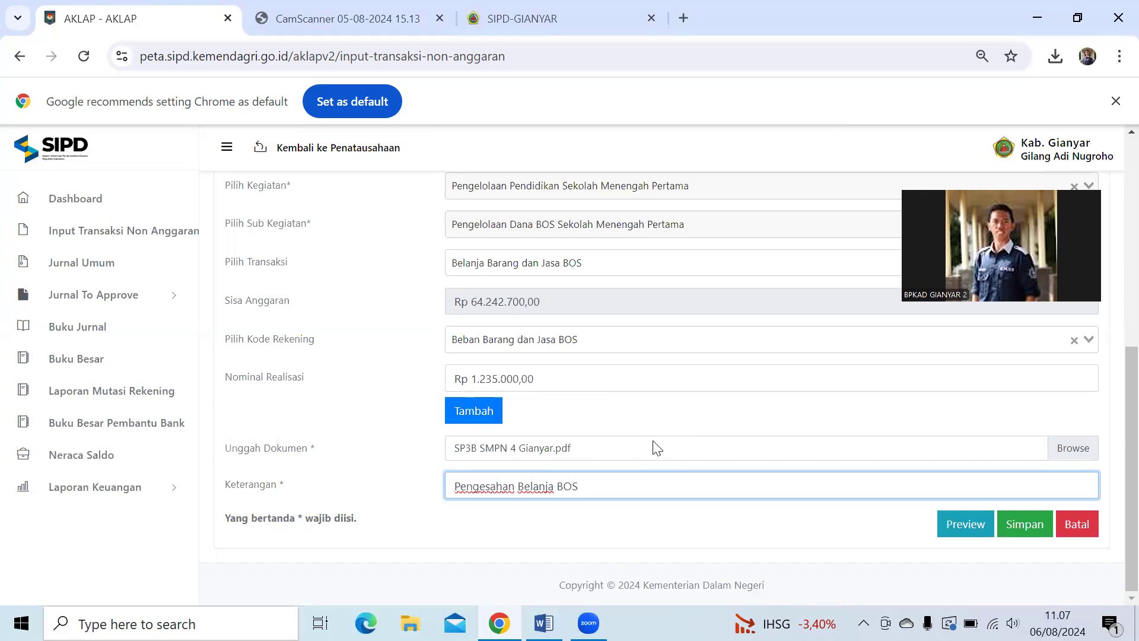
key(BackSpace)
key(BackSpace)
key(BackSpace)
key(BackSpace)
key(BackSpace)
key(BackSpace)
key(BackSpace)
key(BackSpace)
key(BackSpace)
key(BackSpace)
key(BackSpace)
key(BackSpace)
key(BackSpace)
key(BackSpace)
key(BackSpace)
key(BackSpace)
key(BackSpace)
key(BackSpace)
key(BackSpace)
key(BackSpace)
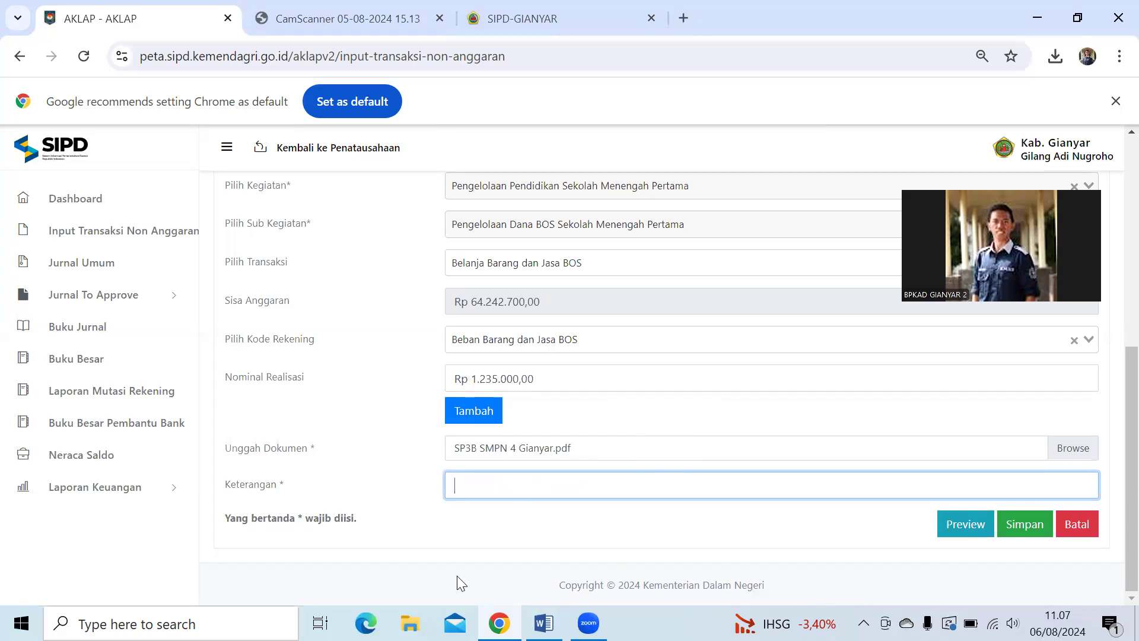
- Check the description wording in the Word tutorial and, back in AKLAP, set Keterangan to "Pengesahan Belanja BOS SMPN 4 Gianyar Bulan Juli"
click(544, 623)
scroll(617, 457, down, 2)
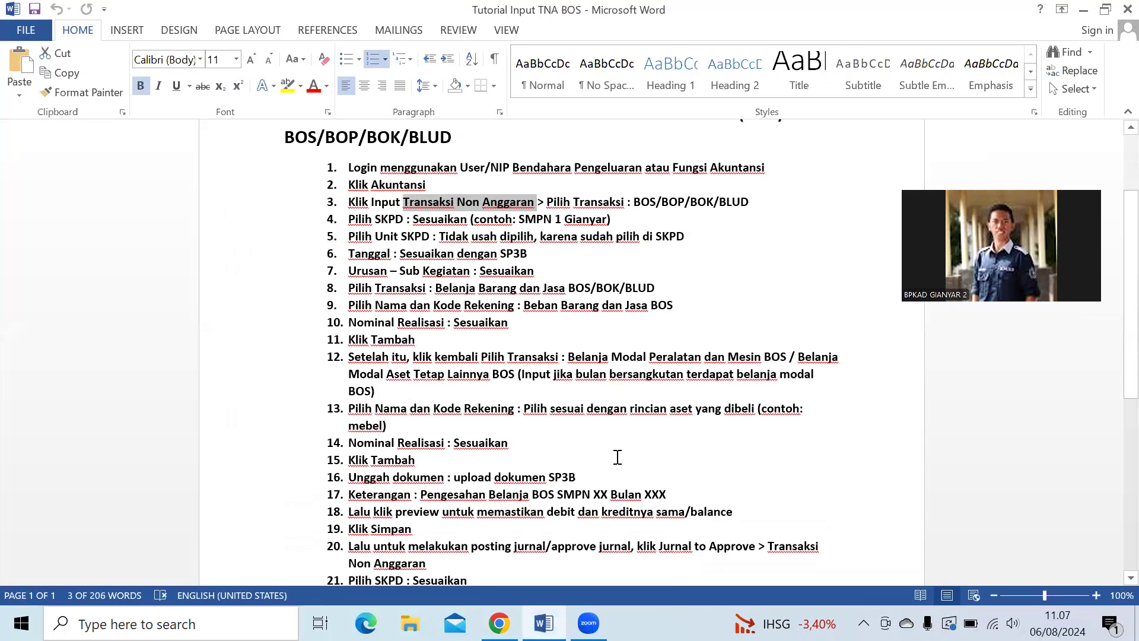
scroll(617, 456, down, 3)
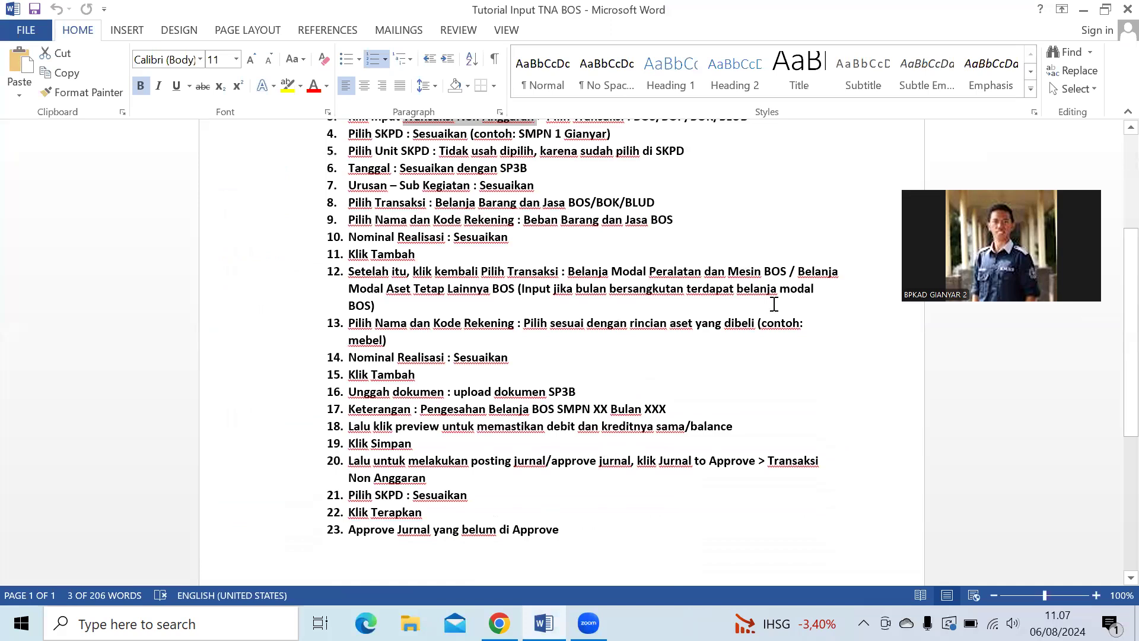
click(1084, 10)
text(Pengehsan)
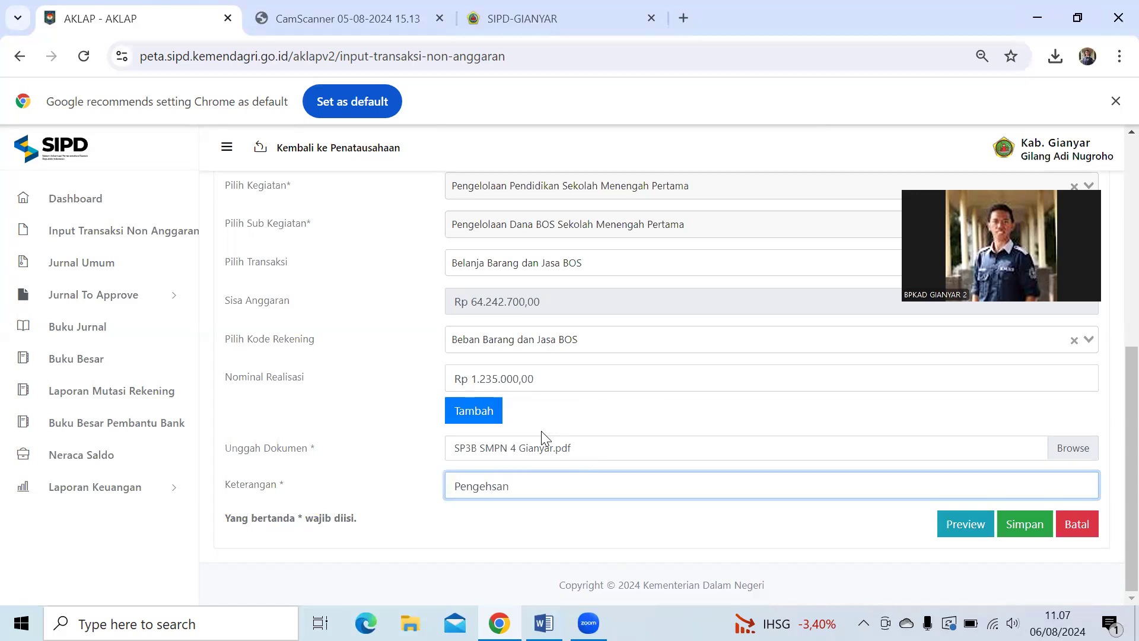
text(ahan Belanja BOS SMPN 4 Gianyar Bulan Juli)
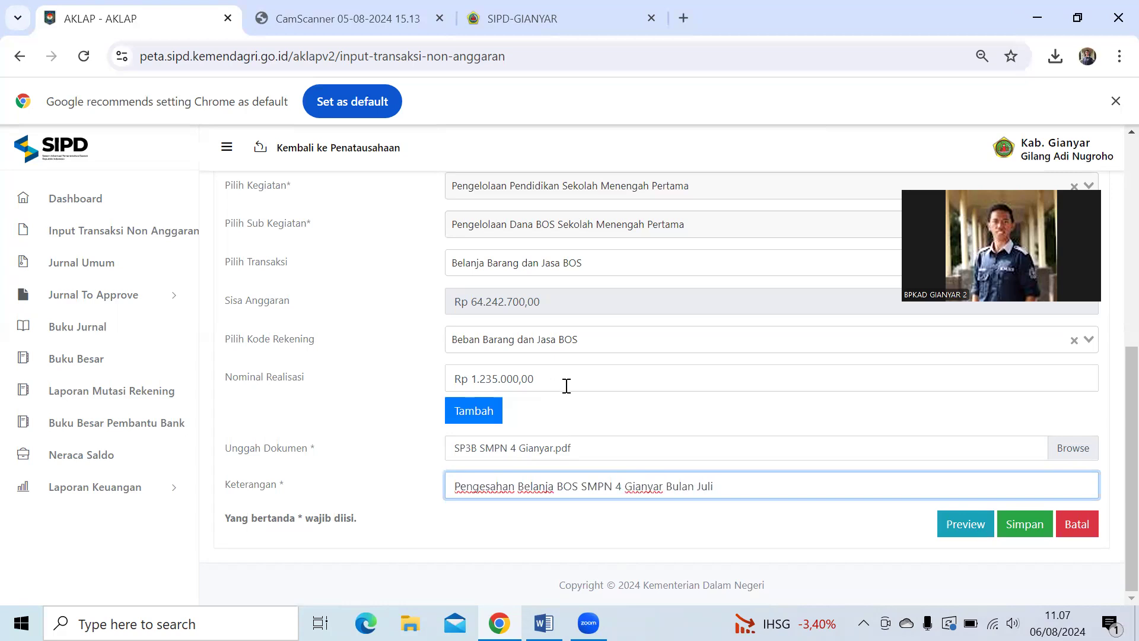
scroll(652, 397, up, 3)
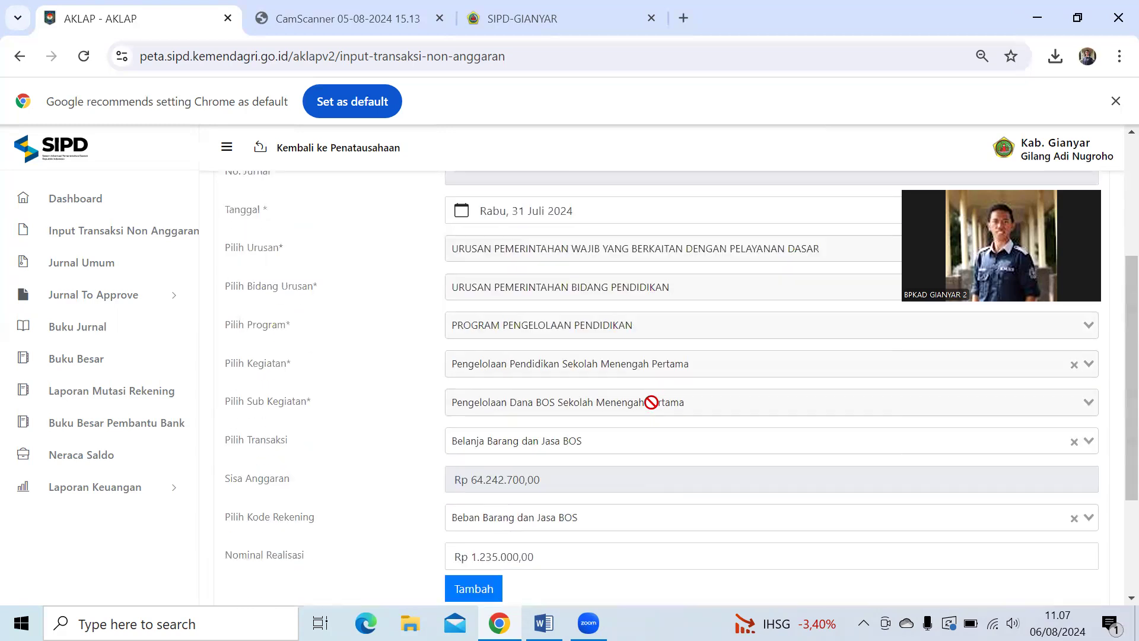
scroll(652, 397, down, 3)
- Try to save the BOS transaction and look through the whole form for missing or invalid fields
click(1000, 532)
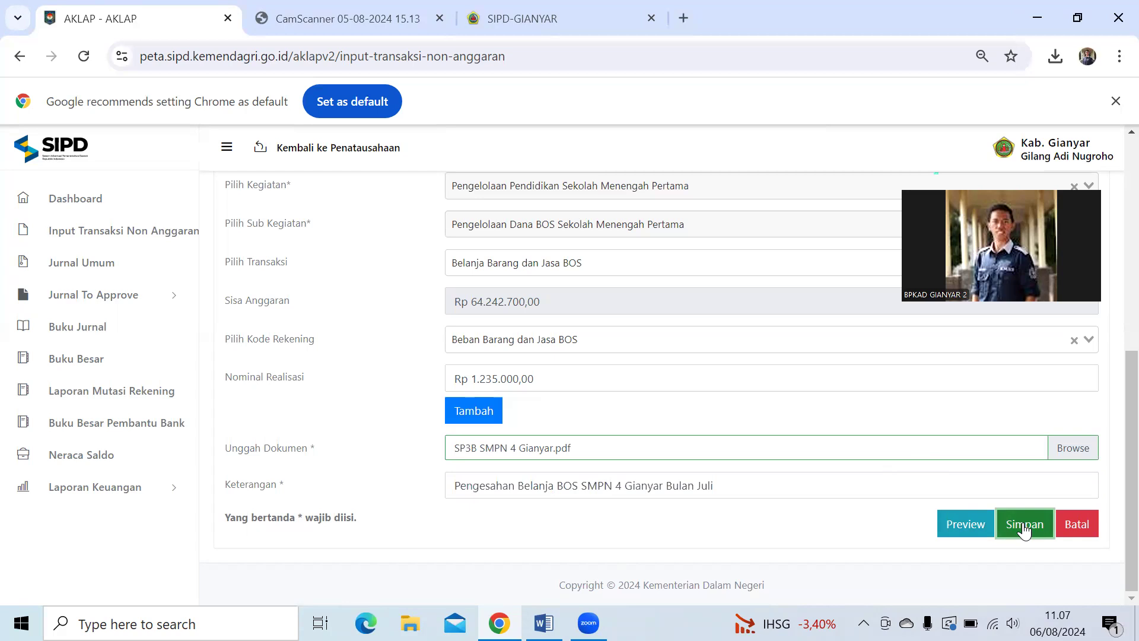
scroll(741, 443, up, 6)
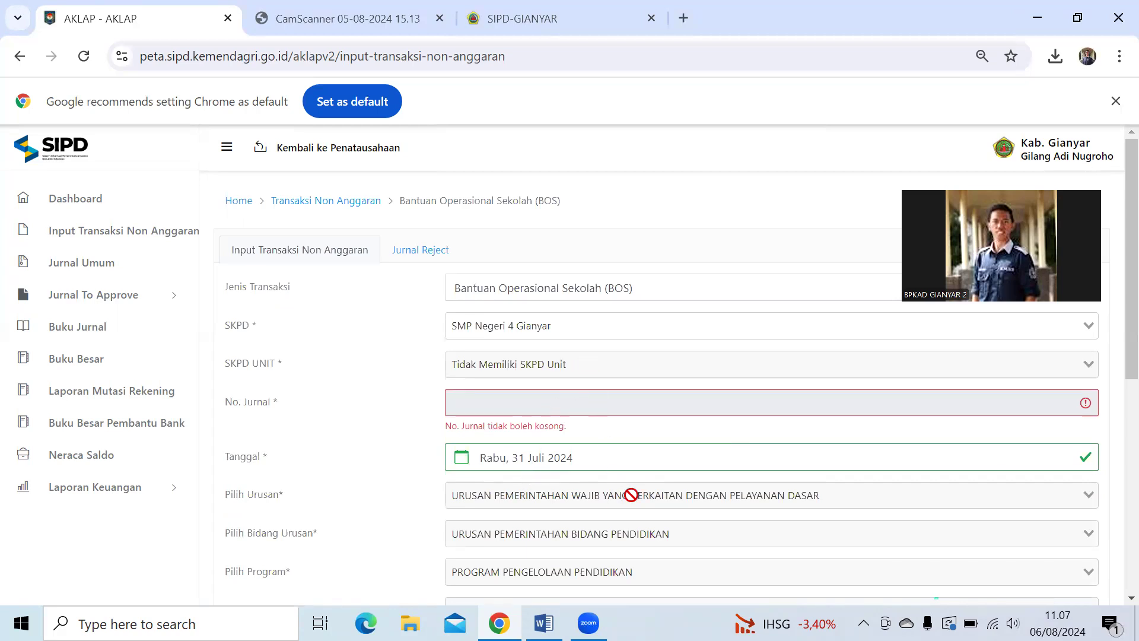
scroll(726, 482, down, 7)
scroll(728, 483, up, 4)
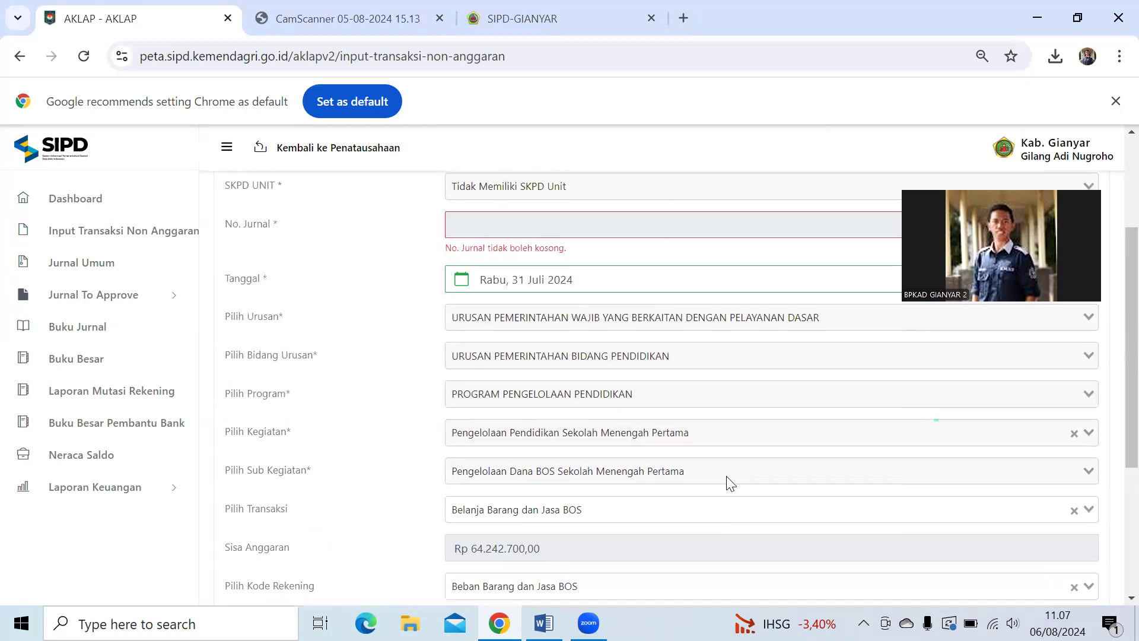
scroll(725, 479, up, 1)
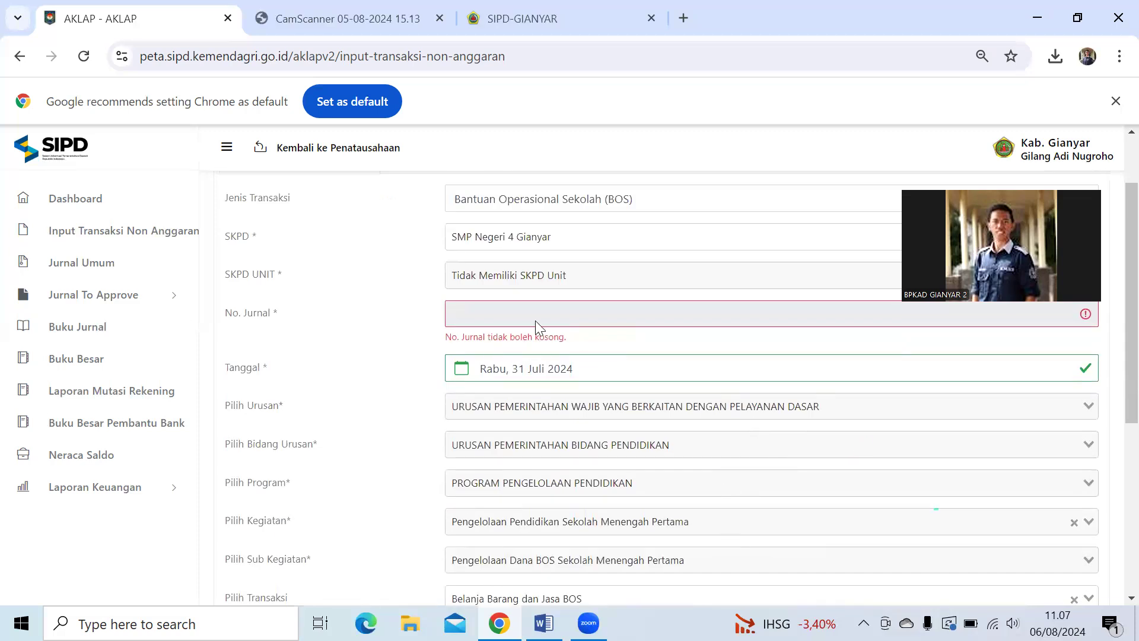
scroll(724, 452, down, 5)
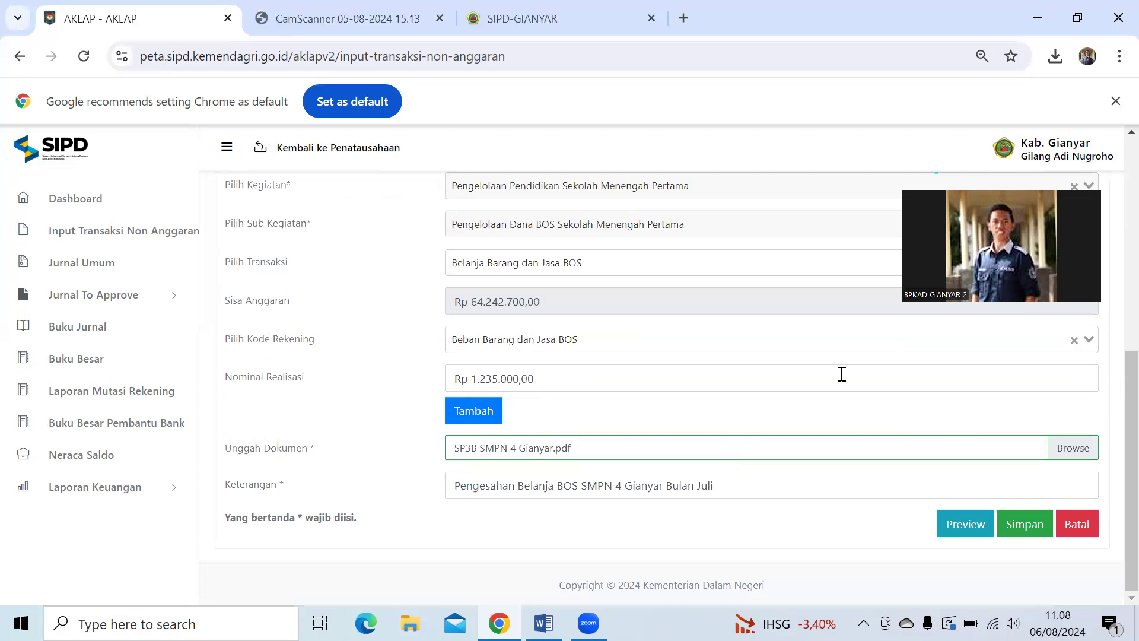
scroll(743, 361, up, 1)
scroll(743, 361, up, 8)
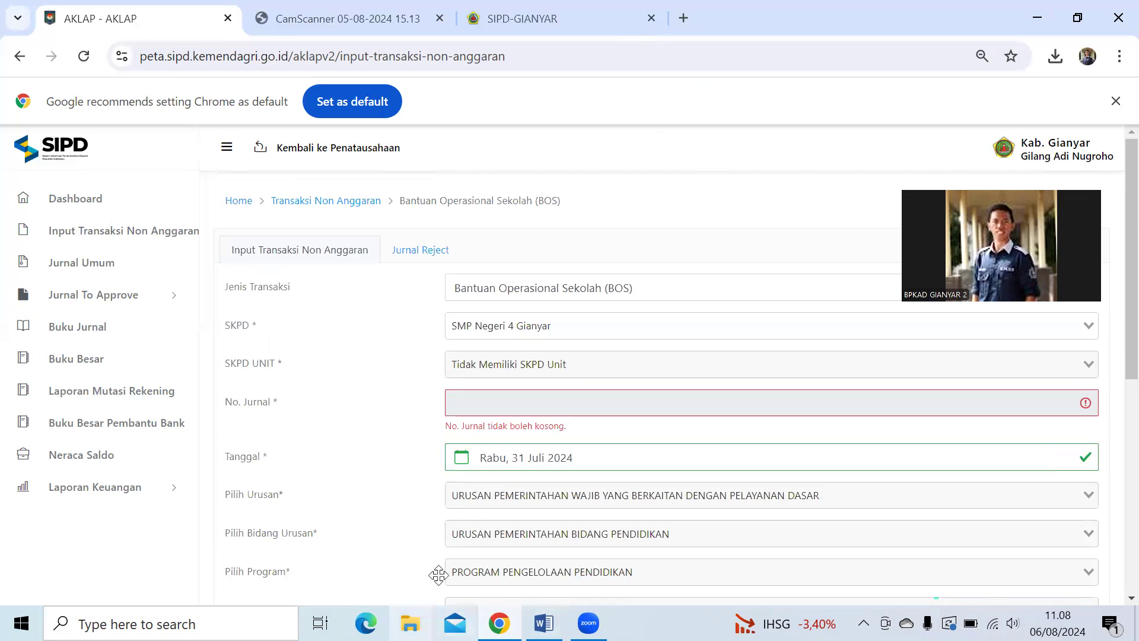
- Save the BOS transaction and confirm that its data is complete and correct
click(923, 376)
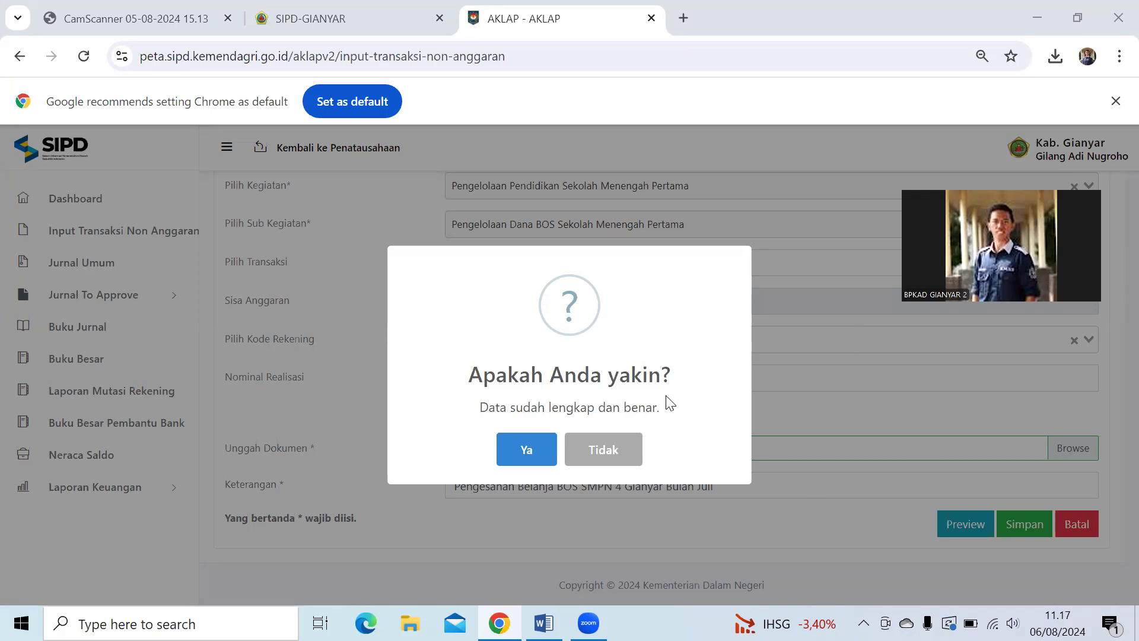
click(538, 446)
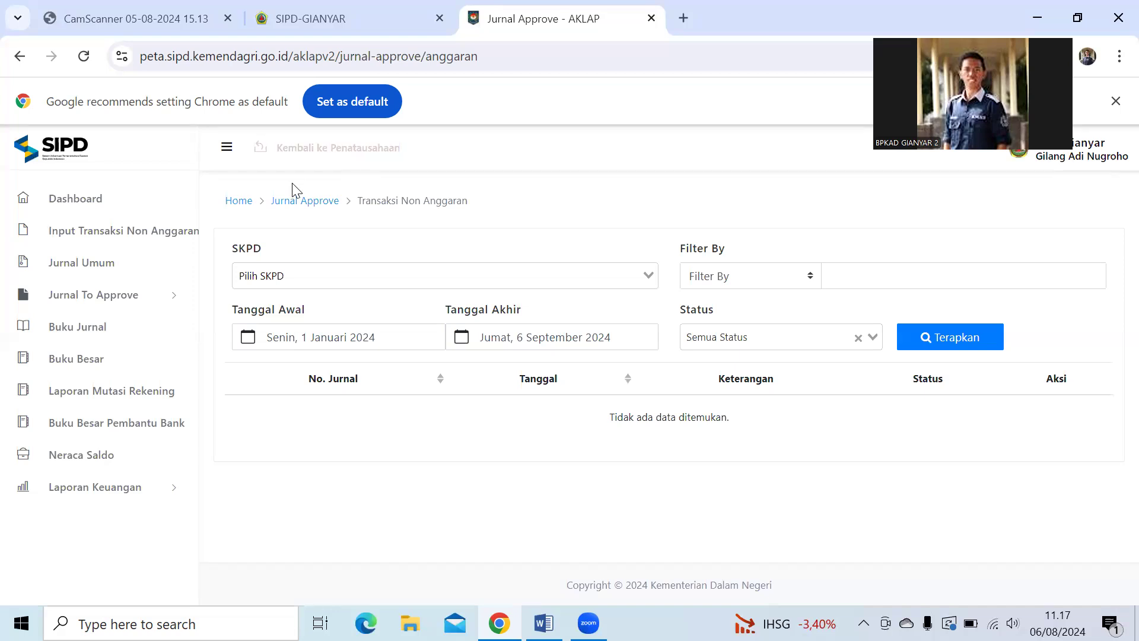
- Filter the Transaksi Non Anggaran journals for approval to SMP Negeri 4 Gianyar with status Belum di approve/reject
click(157, 298)
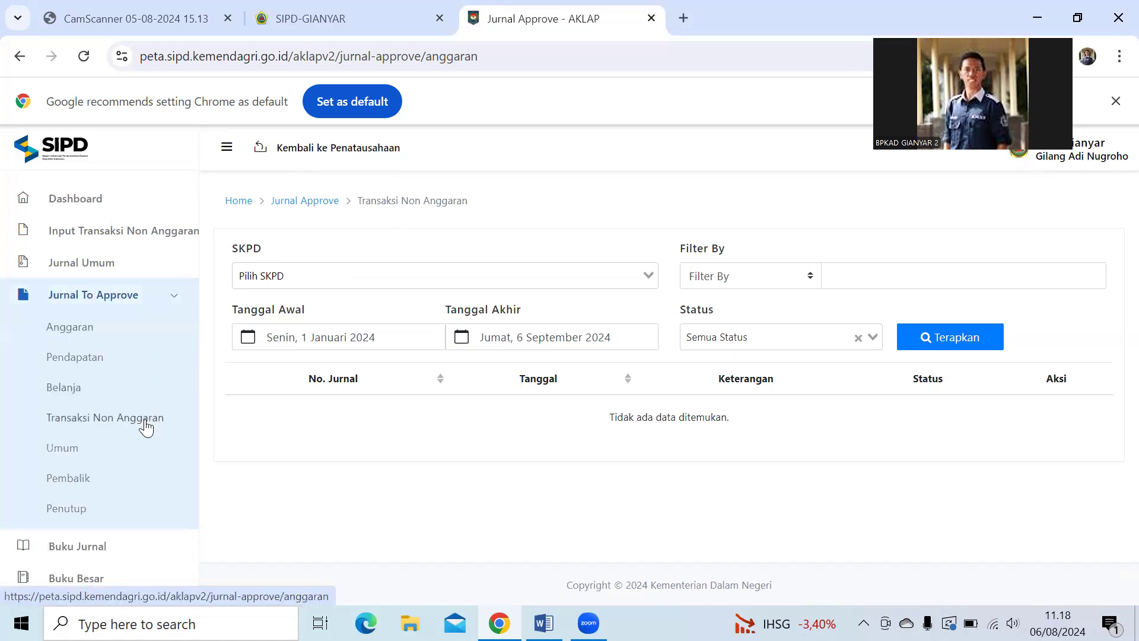
click(378, 275)
text(4)
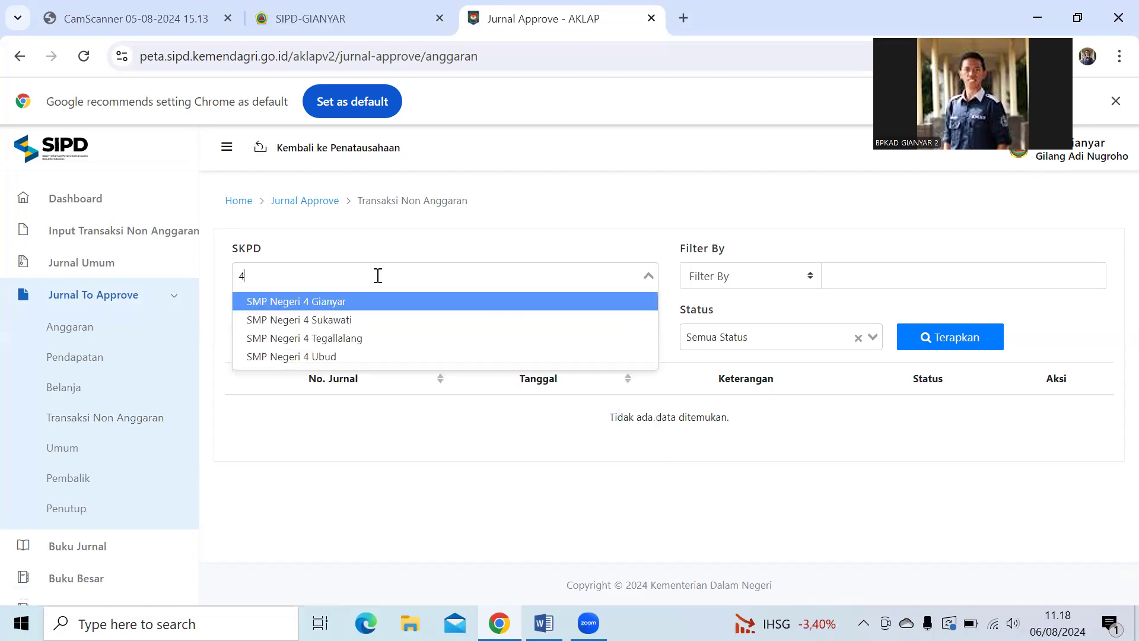
click(378, 302)
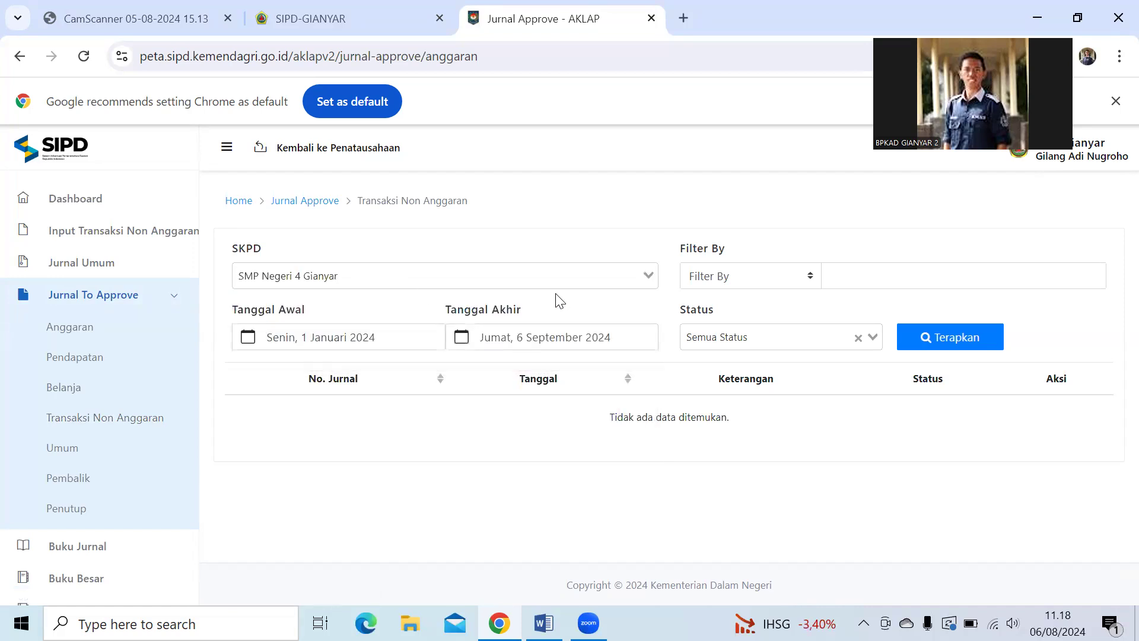
click(778, 346)
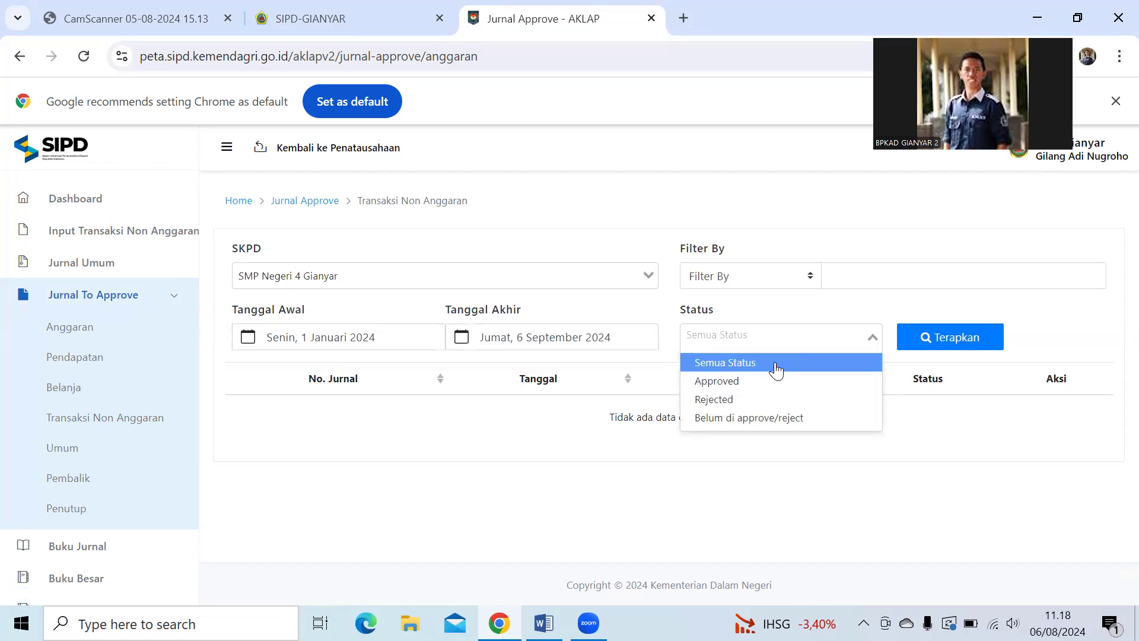
click(774, 417)
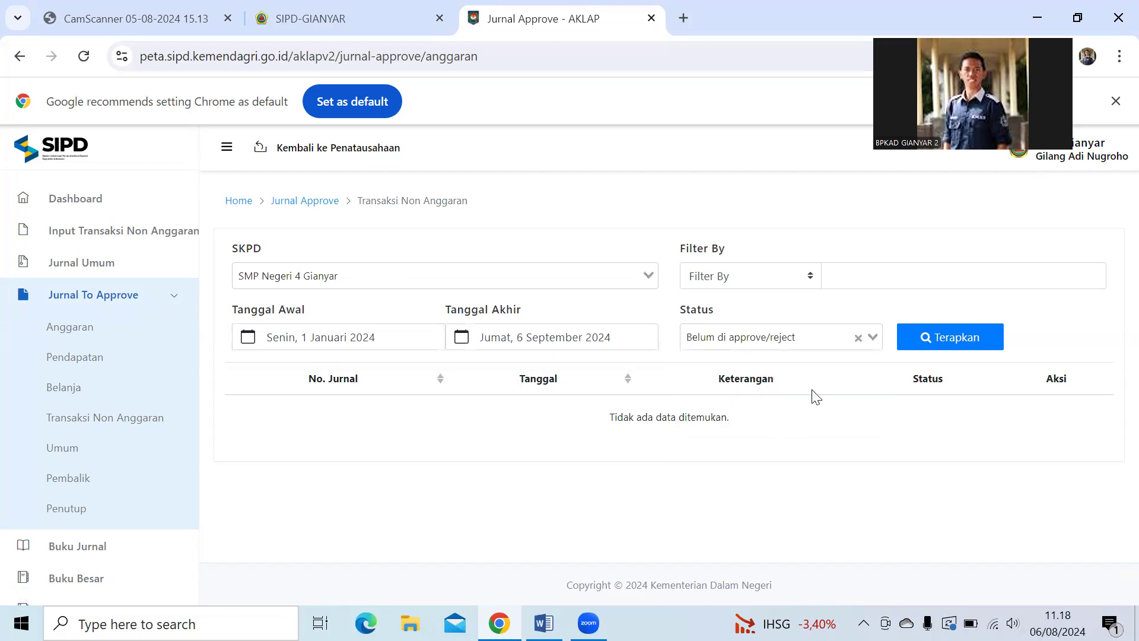
click(938, 348)
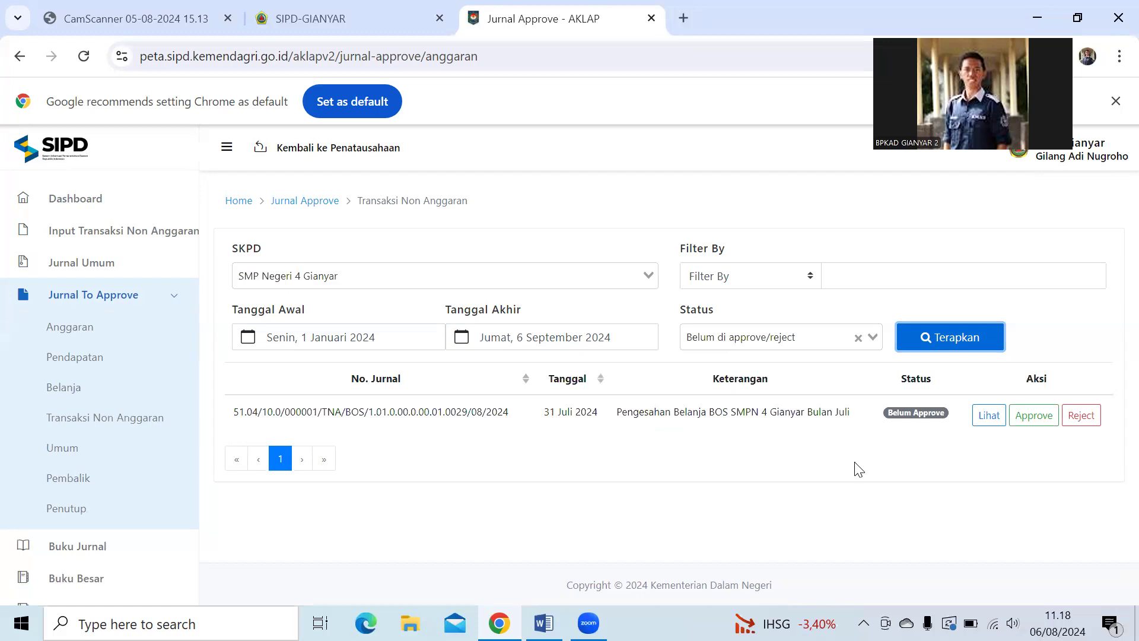
- Open the 31 Juli 2024 BOS journal's details, review its debit and credit entries, and approve the journal
click(987, 417)
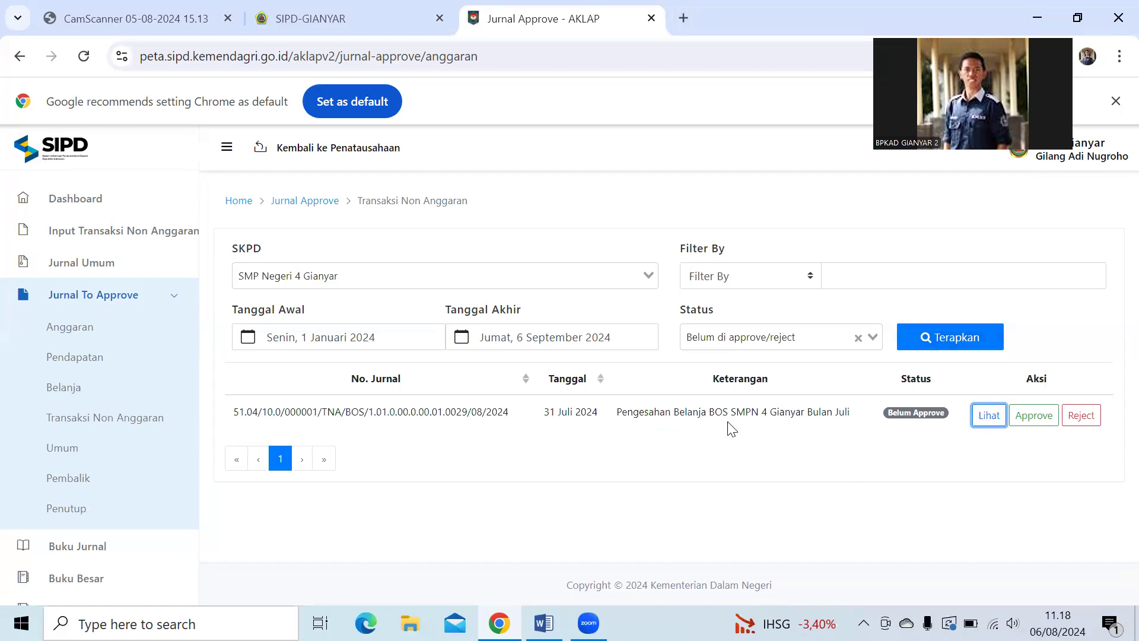
click(988, 415)
scroll(754, 415, down, 5)
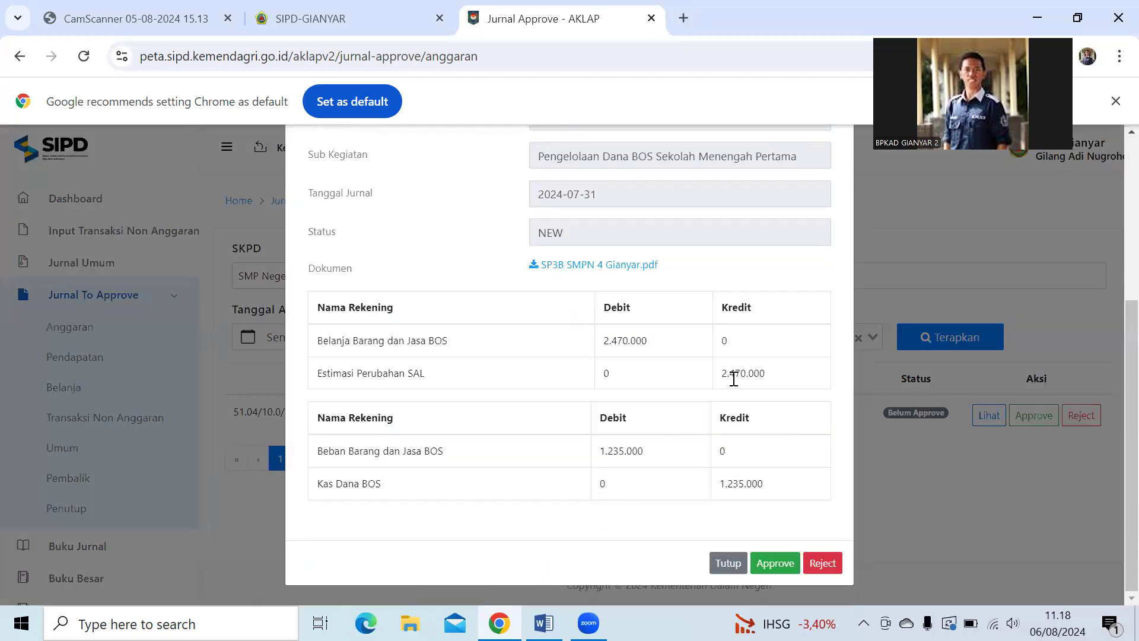
click(778, 562)
click(542, 456)
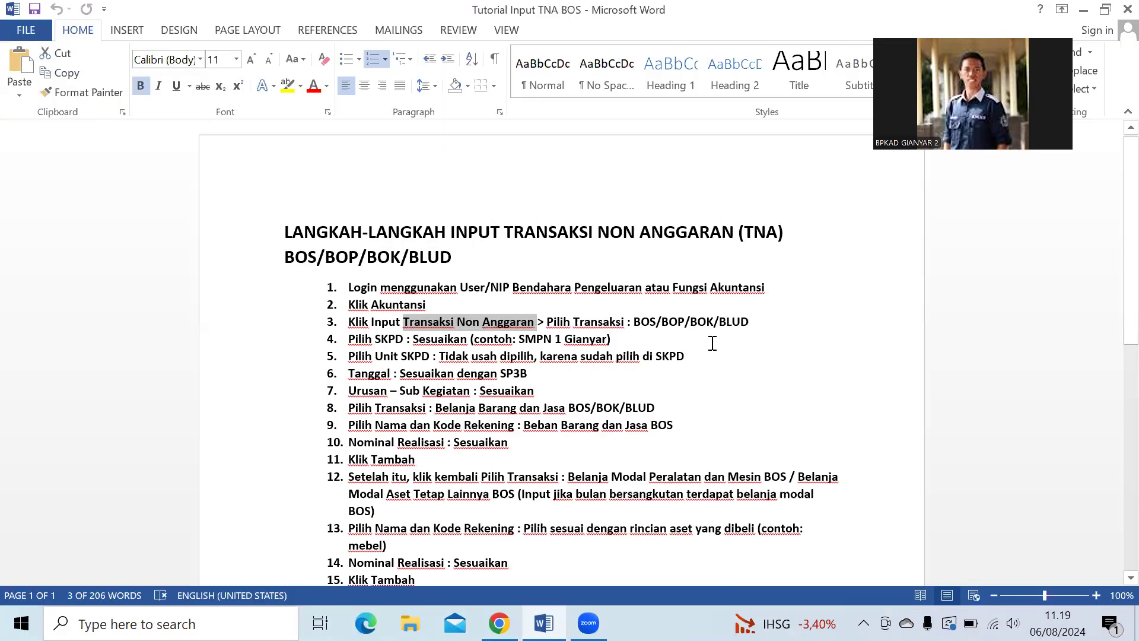
- Review the non-budget transaction input and journal approval instructions in the Word tutorial, and return to AKLAP in the browser
scroll(712, 343, down, 2)
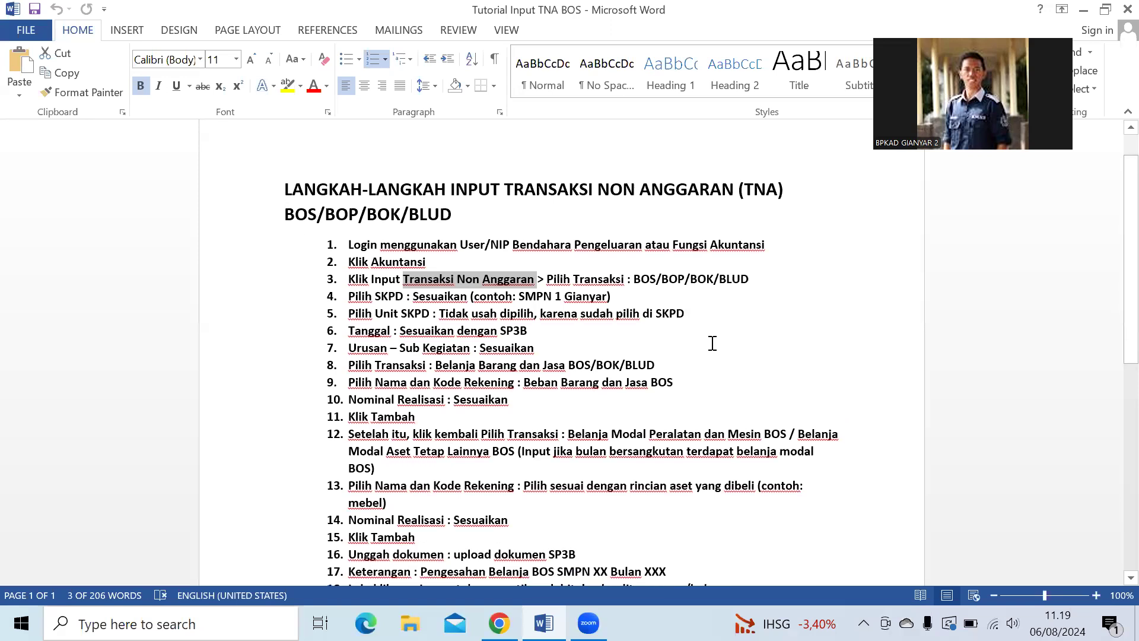
scroll(712, 343, down, 1)
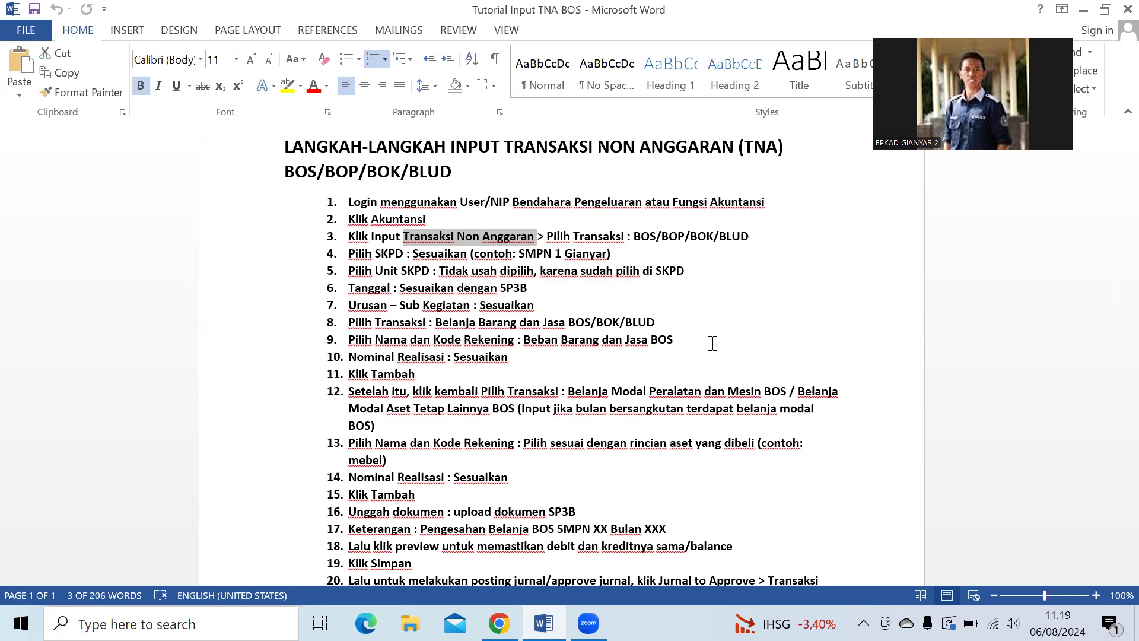
scroll(712, 344, down, 1)
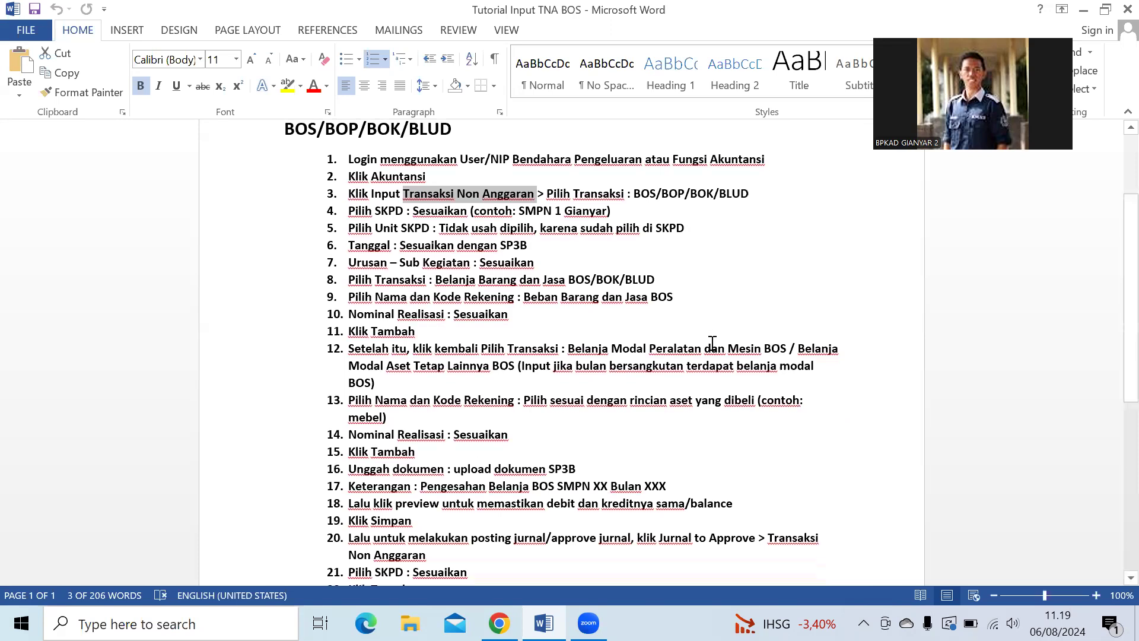
scroll(712, 344, down, 5)
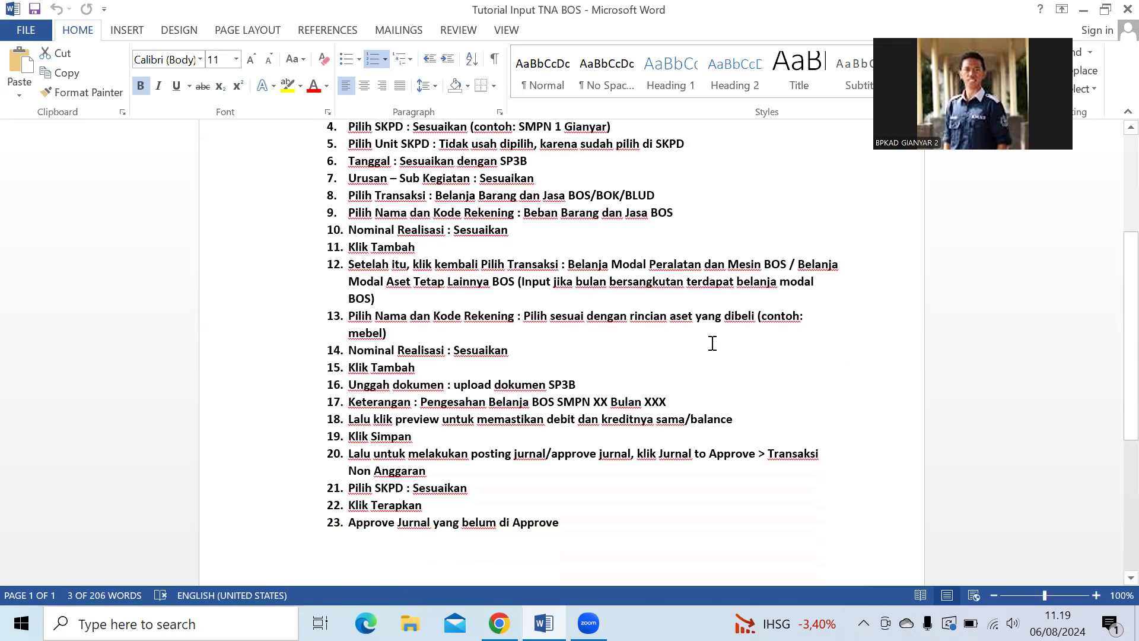
scroll(712, 344, up, 5)
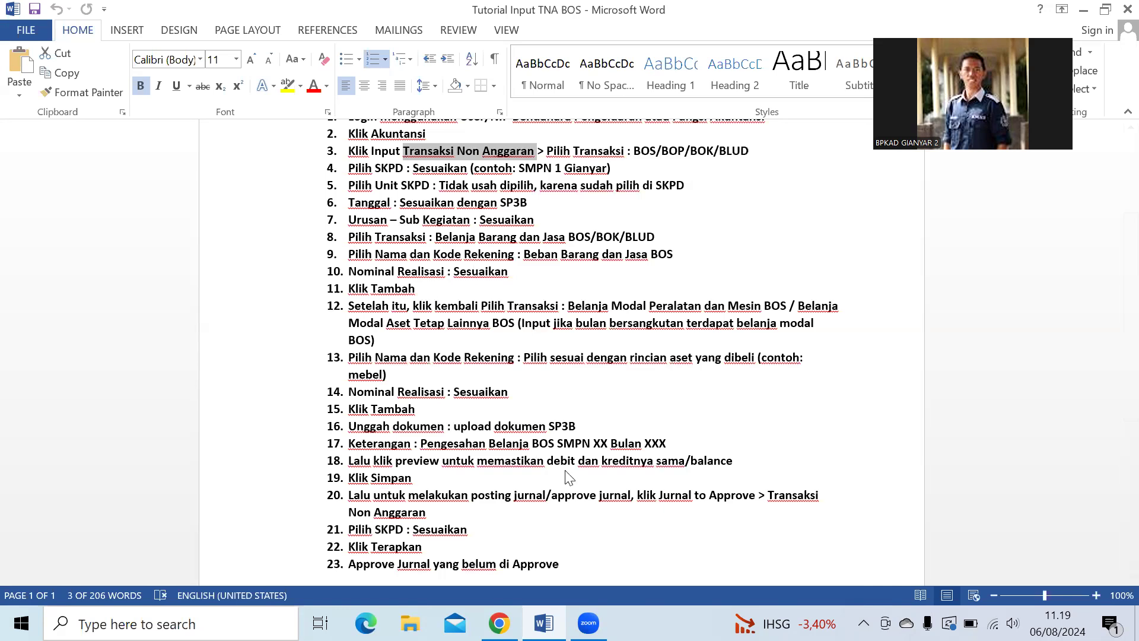
key(alt+Tab)
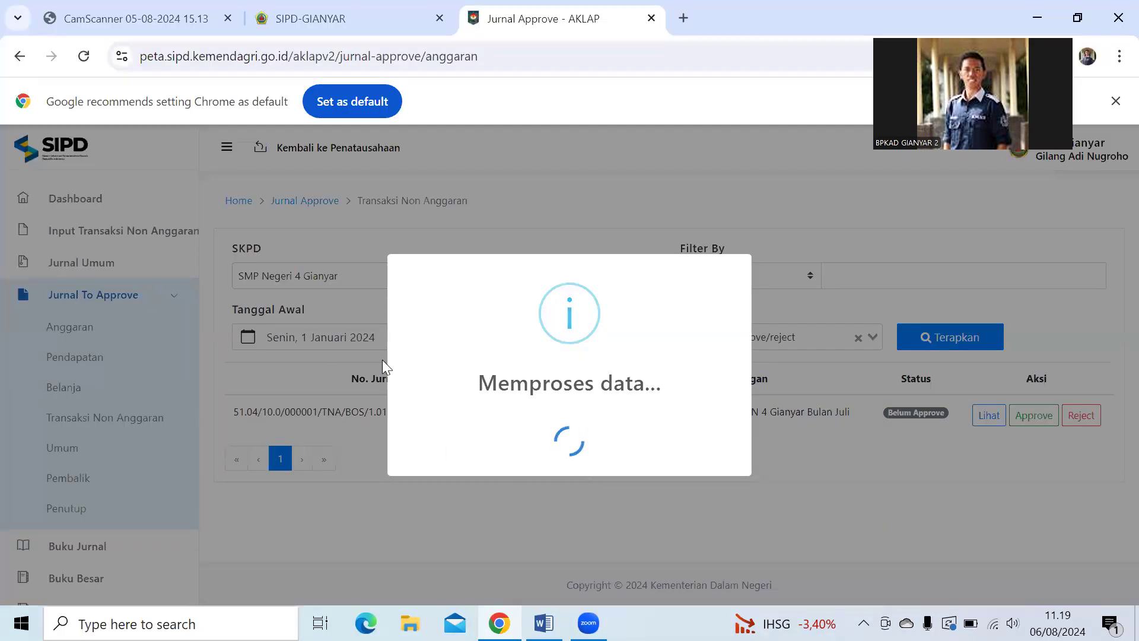
- Reload AKLAP and start a new non-budget transaction of type Bantuan Operasional Sekolah (BOS)
click(83, 56)
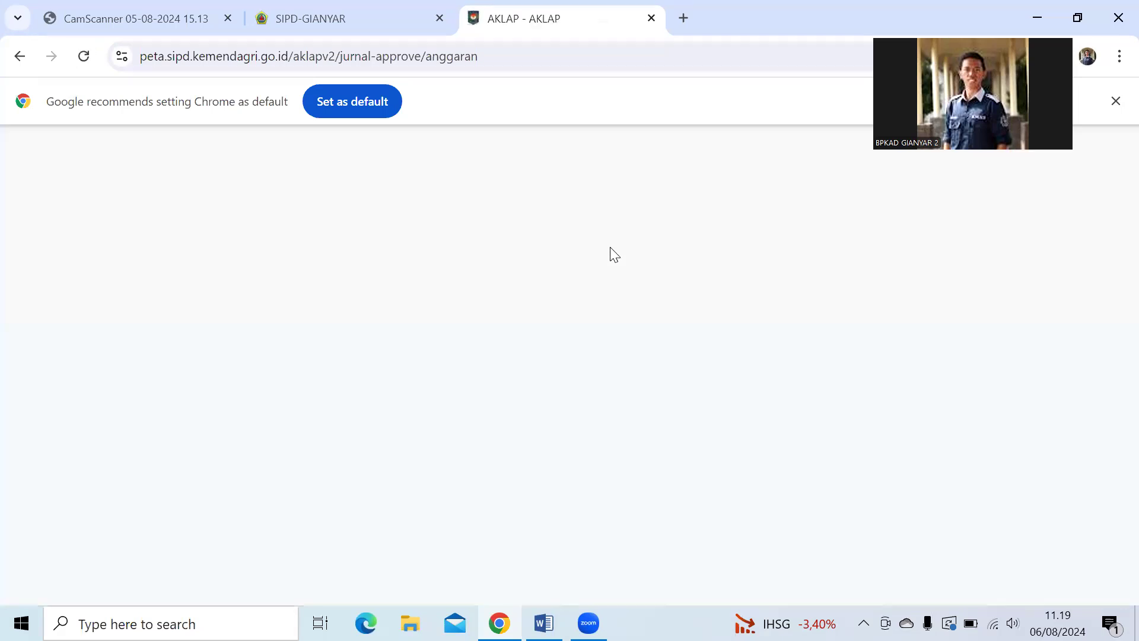
click(82, 59)
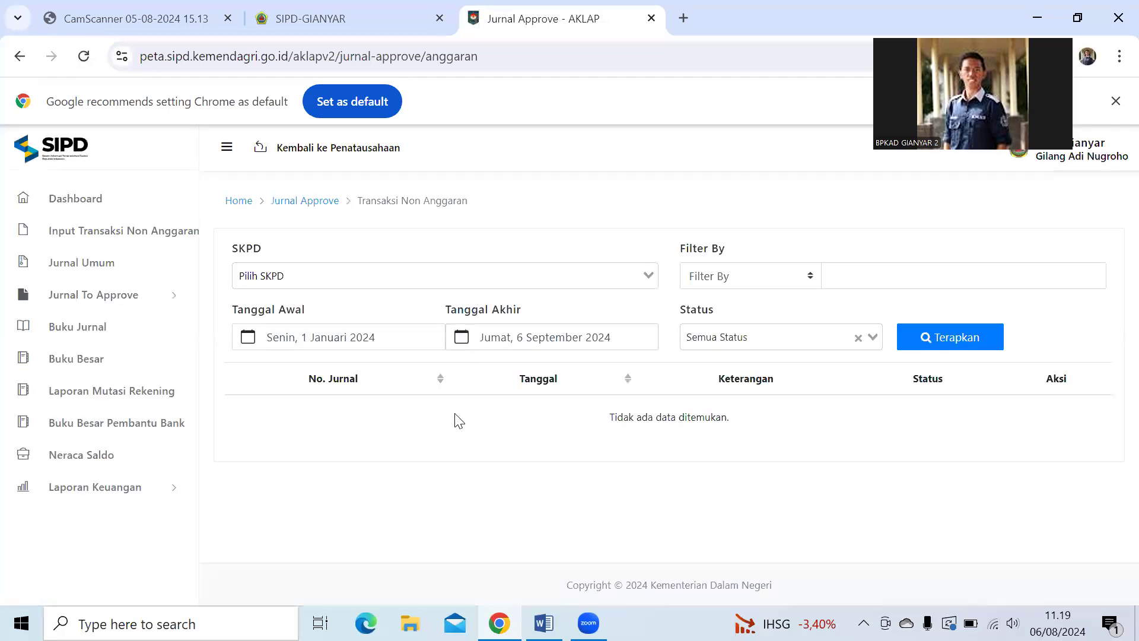
click(144, 235)
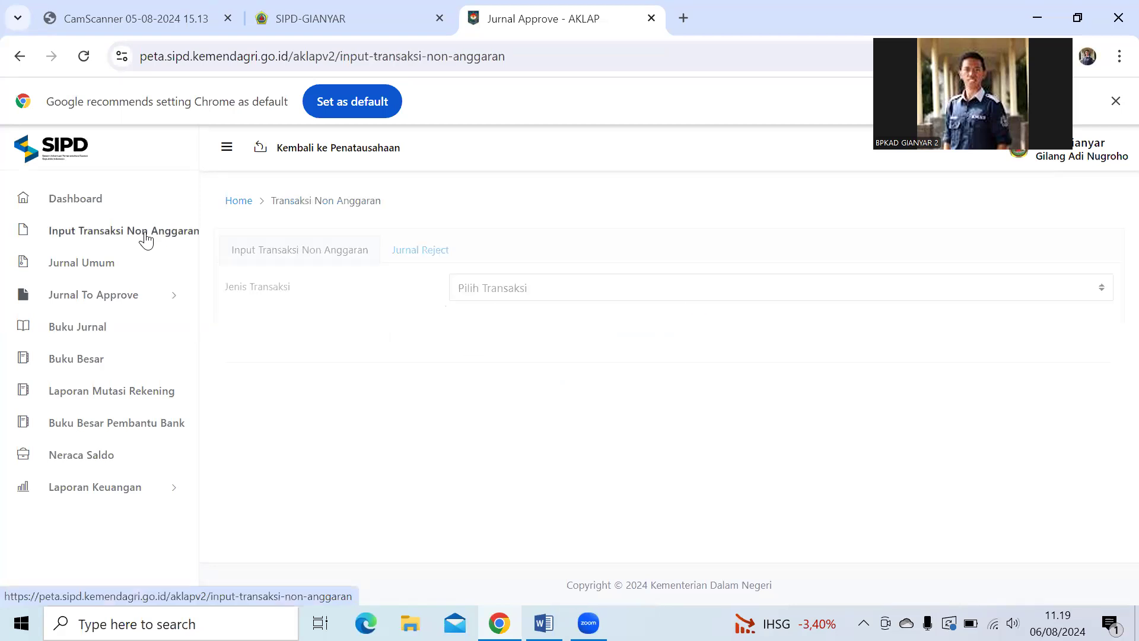
click(484, 292)
scroll(617, 392, down, 1)
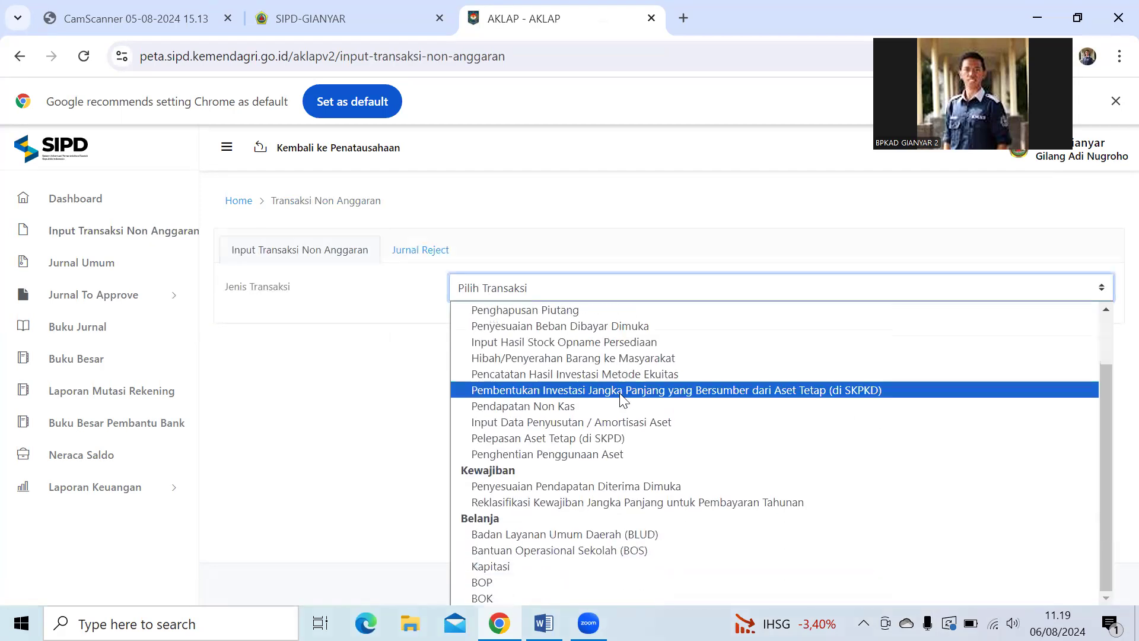
click(656, 550)
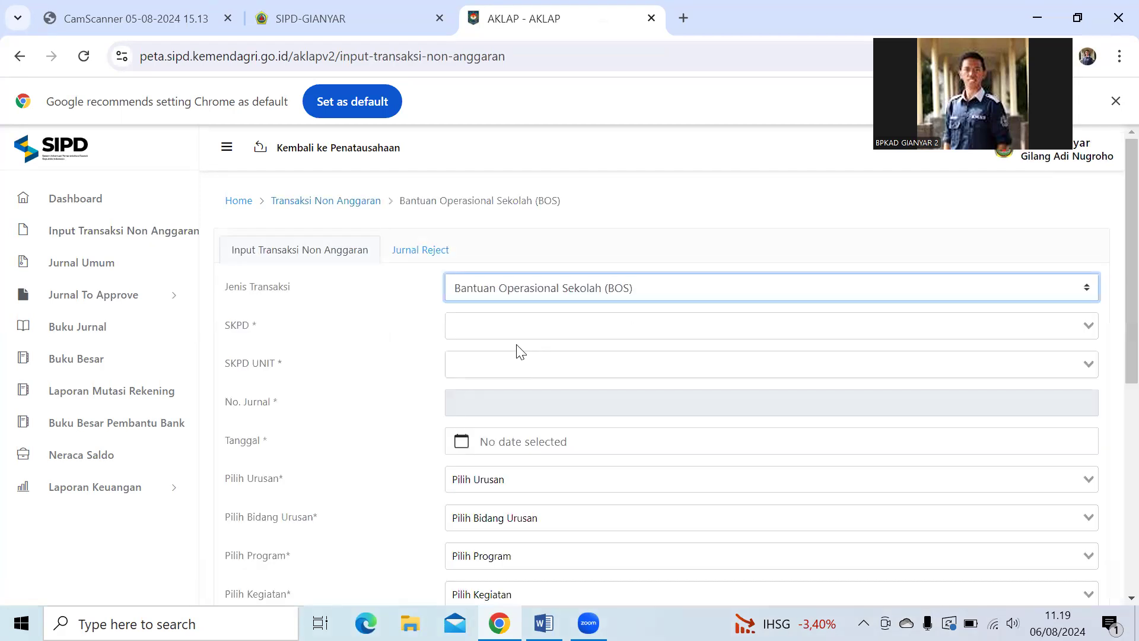
- Set the SKPD to SMP Negeri 1 Blahbatuh with Tidak Memiliki SKPD Unit, and date the transaction 31 Juli 2024
click(482, 330)
click(522, 366)
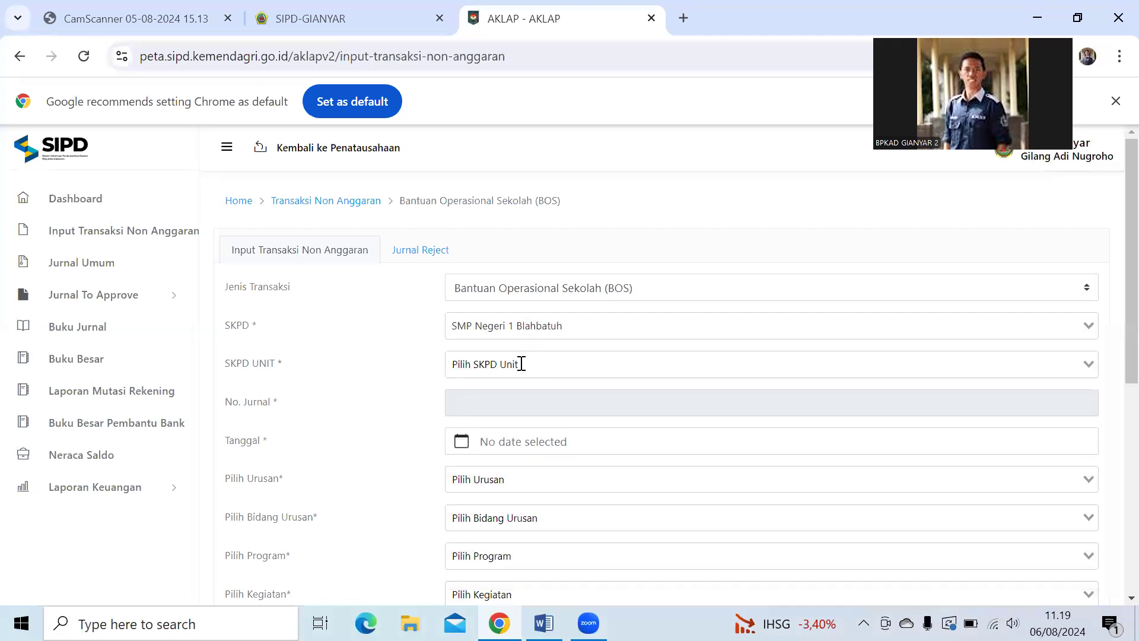
scroll(569, 377, down, 3)
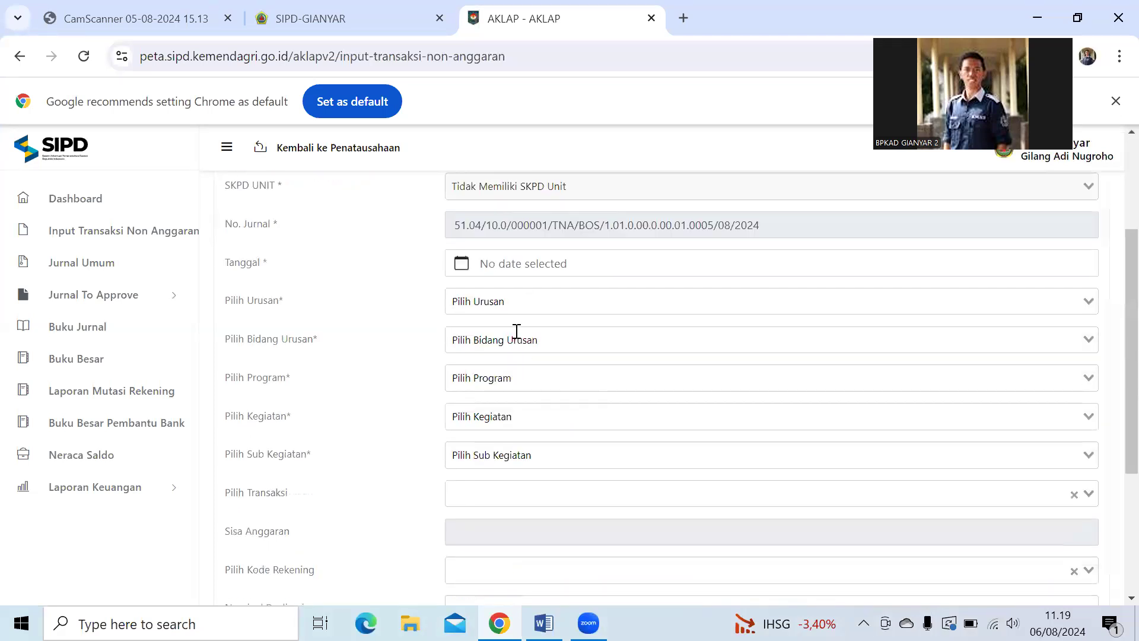
click(516, 273)
click(509, 317)
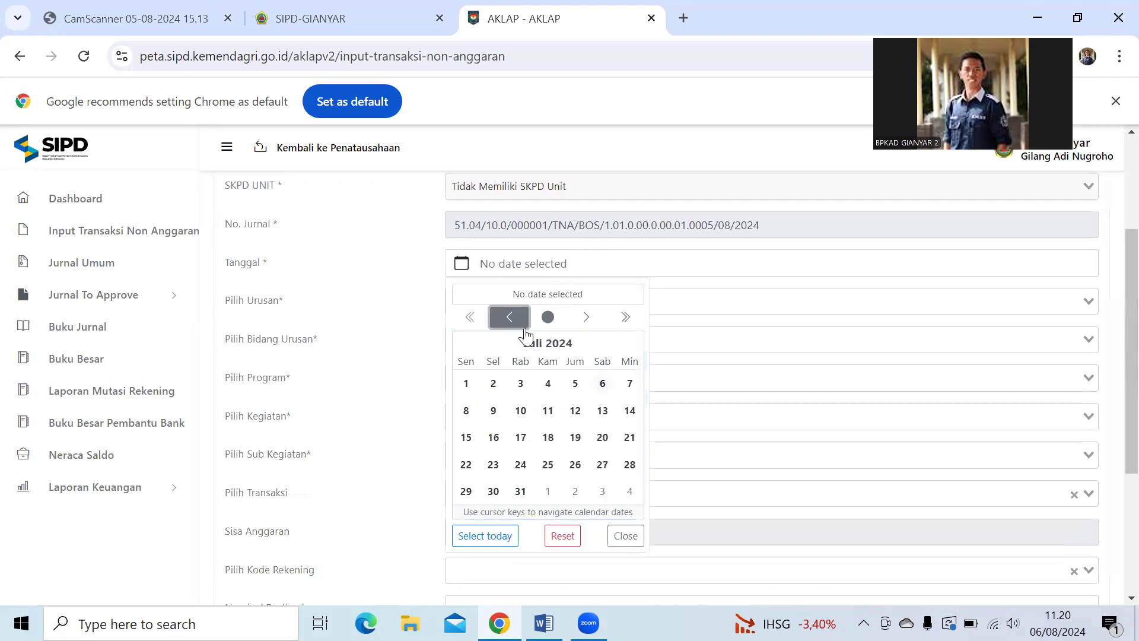
click(520, 491)
- Select the mandatory basic-services Urusan, the Bidang Urusan URUSAN PEMERINTAHAN BIDANG PENDIDIKAN and the program PROGRAM PENGELOLAAN PENDIDIKAN
click(514, 305)
click(531, 333)
click(522, 339)
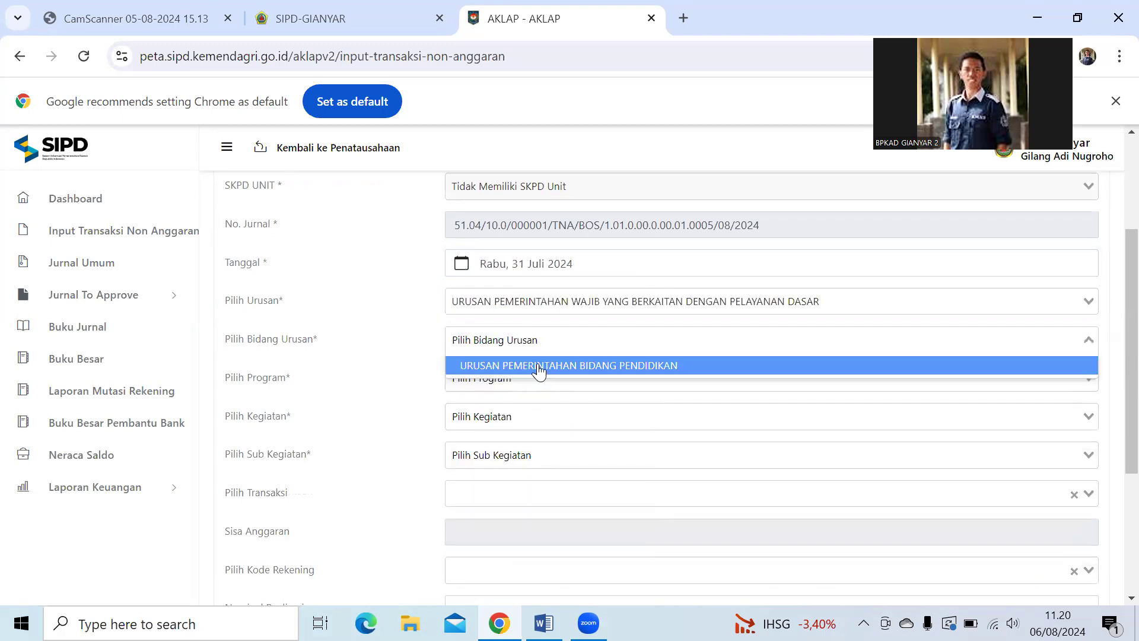
click(538, 365)
click(518, 377)
click(517, 402)
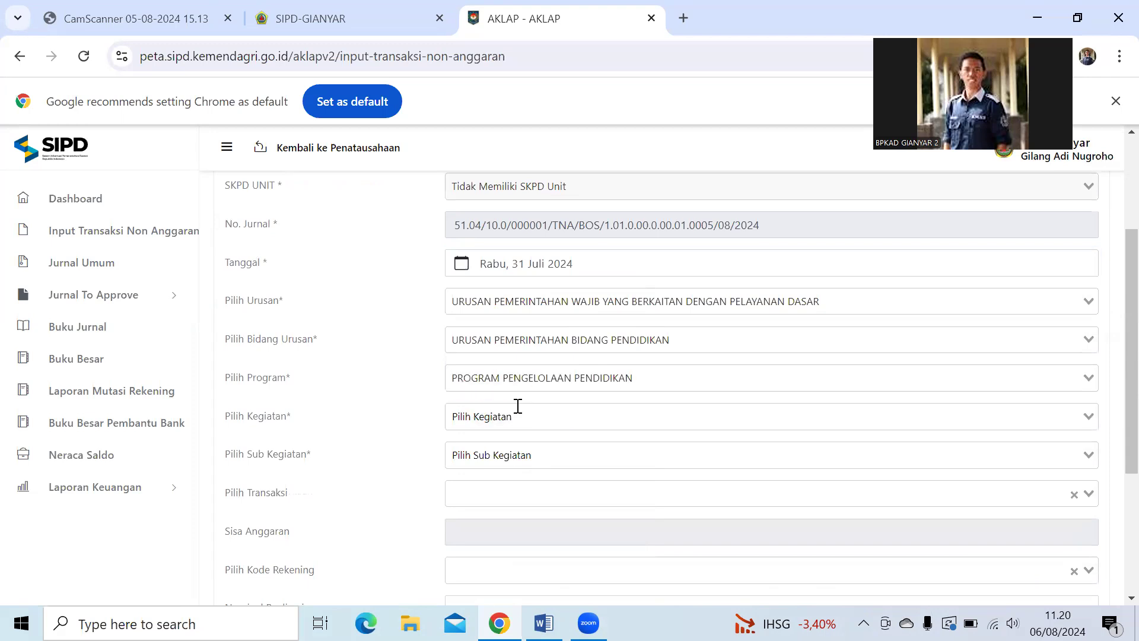
- Set the Kegiatan to Pengelolaan Pendidikan Sekolah Menengah Pertama and the Sub Kegiatan to Pengelolaan Dana BOS Sekolah Menengah Pertama
click(518, 406)
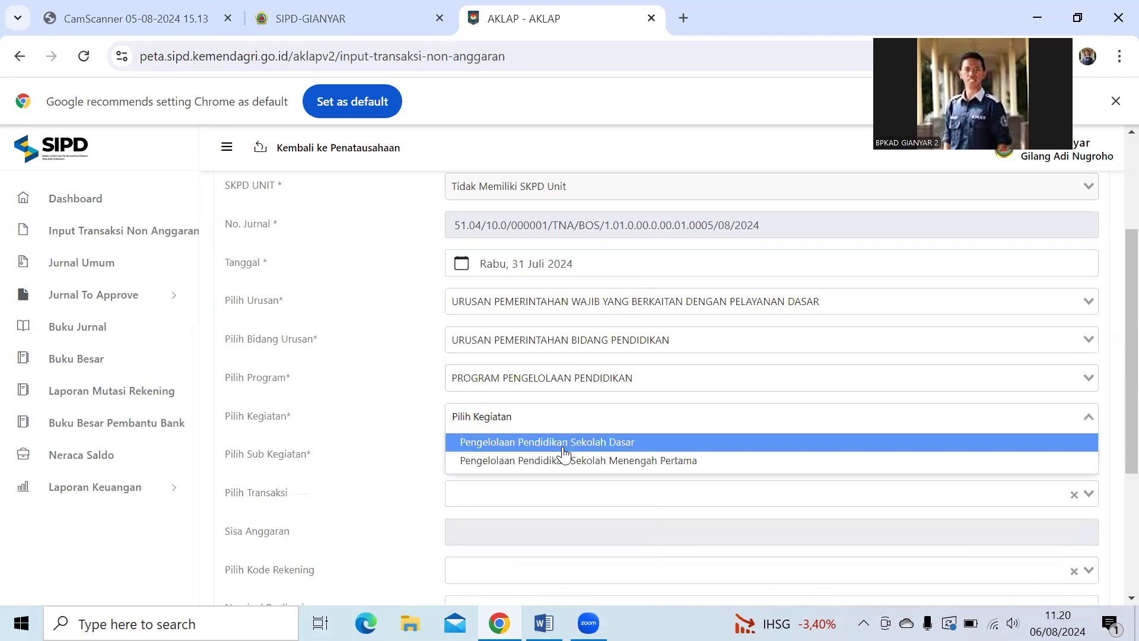
click(571, 461)
click(518, 455)
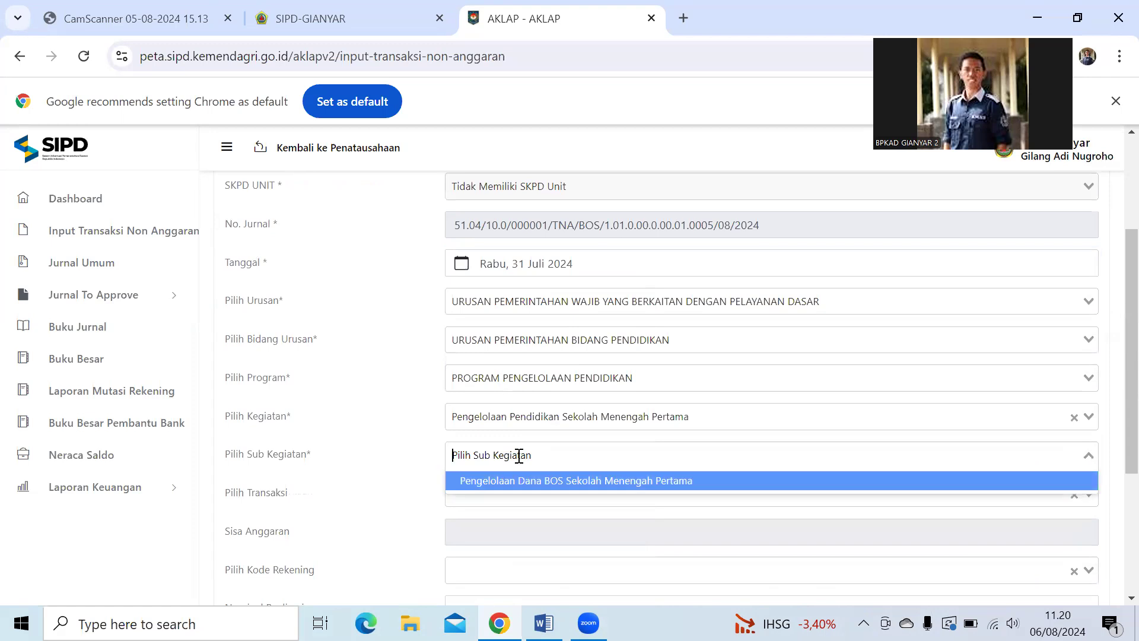
click(556, 482)
- Try to add a Belanja Barang dan Jasa BOS entry with account Beban Barang dan Jasa BOS and a realised amount of Rp 123.123
scroll(645, 415, down, 1)
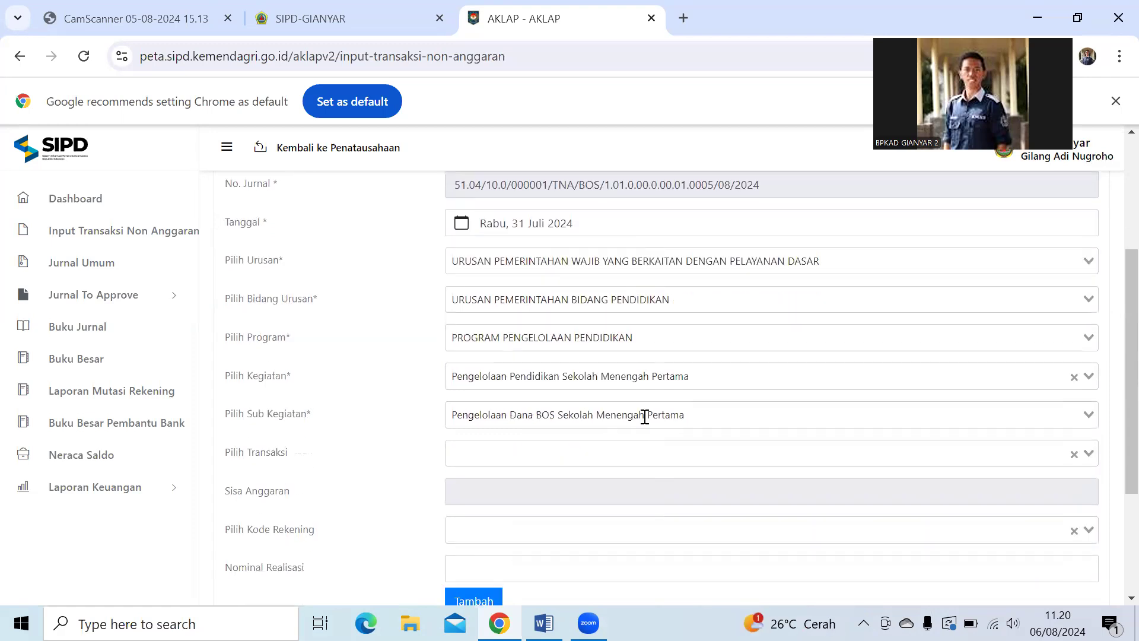
scroll(602, 404, down, 2)
click(476, 267)
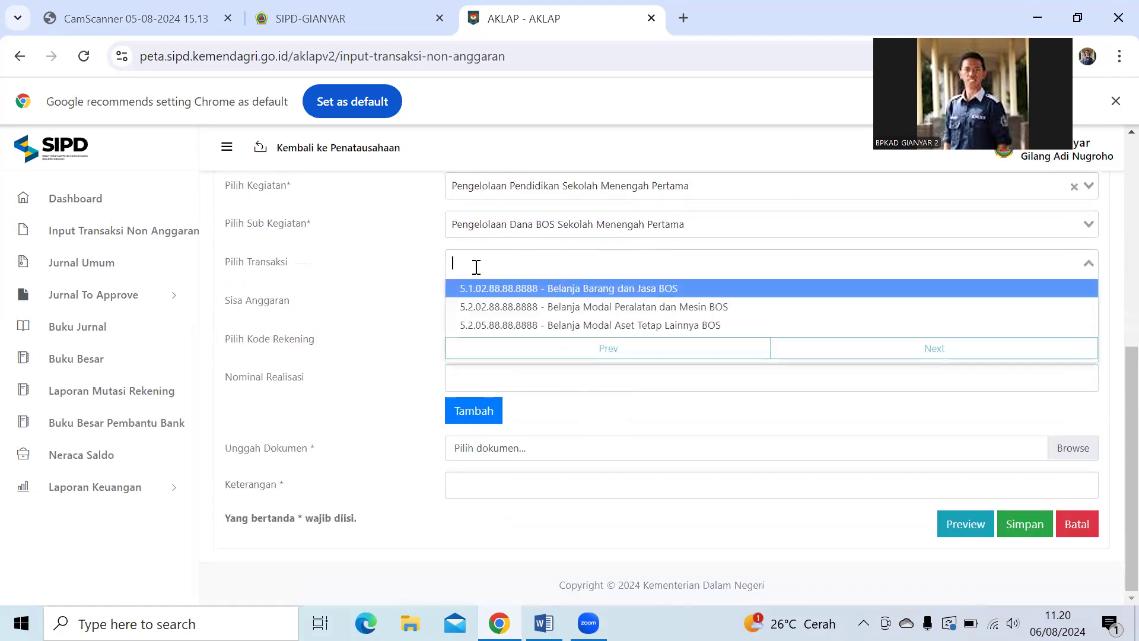
click(614, 287)
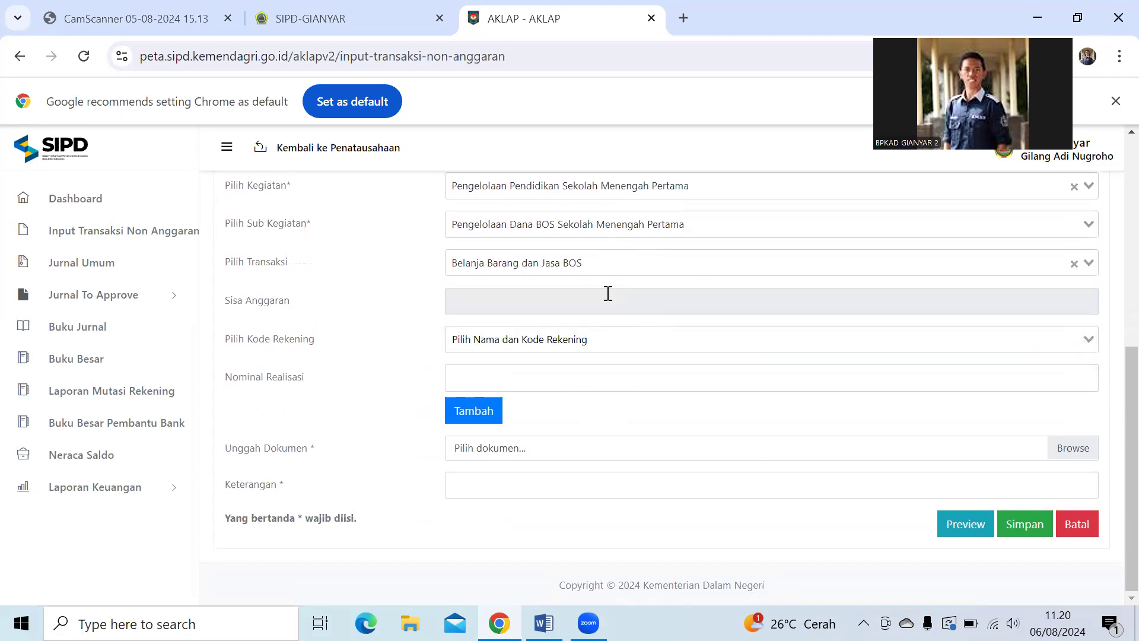
click(520, 341)
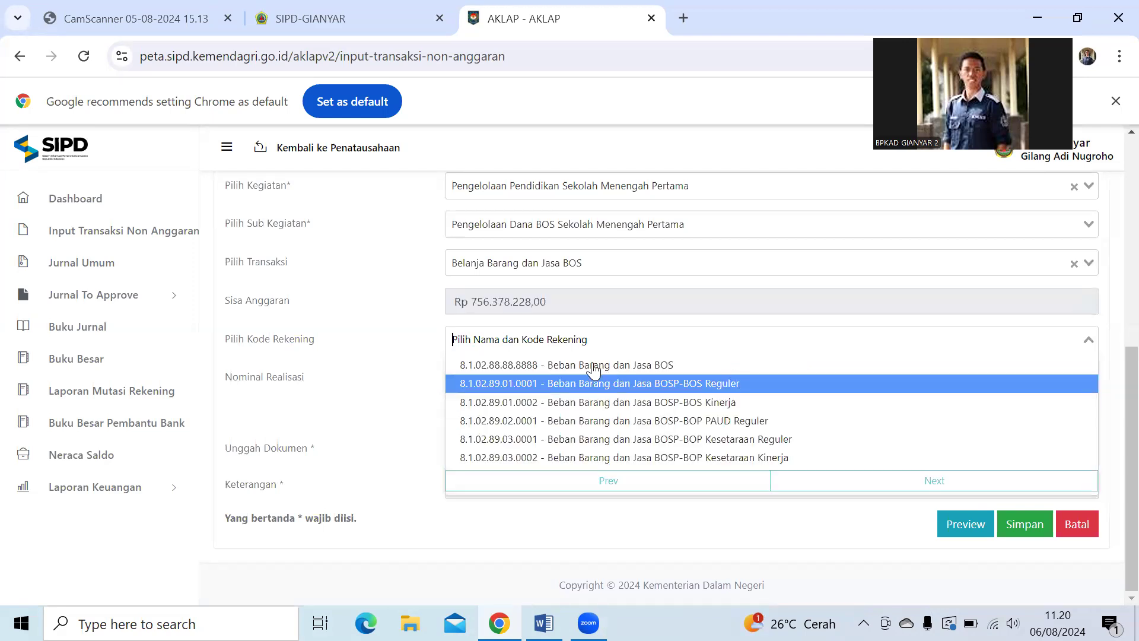
click(607, 365)
click(547, 384)
text(123123)
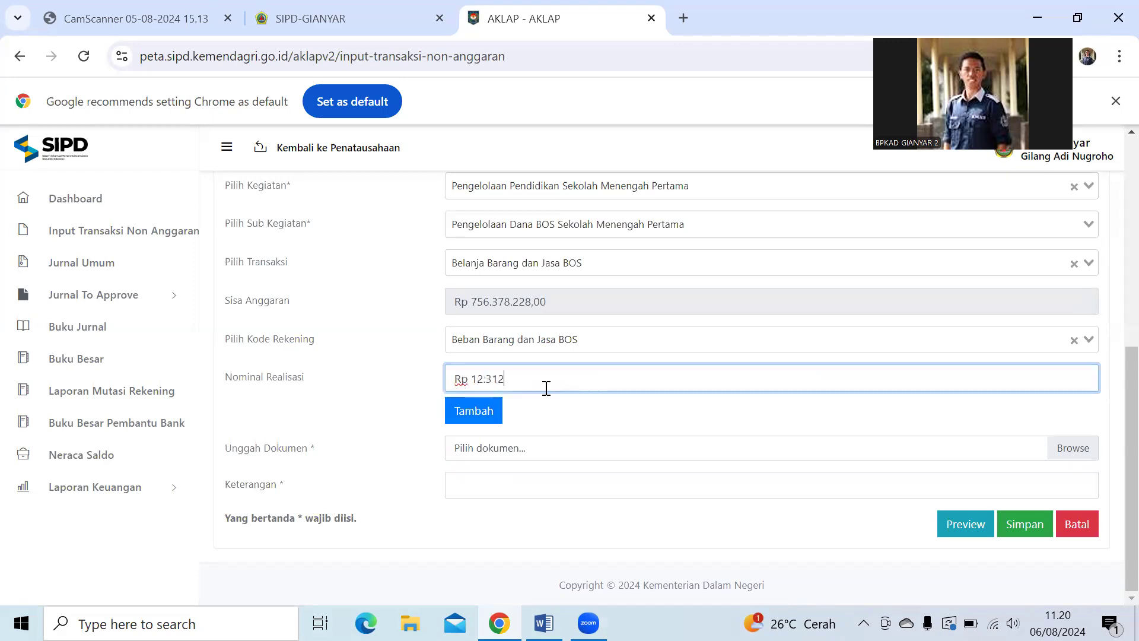
click(481, 416)
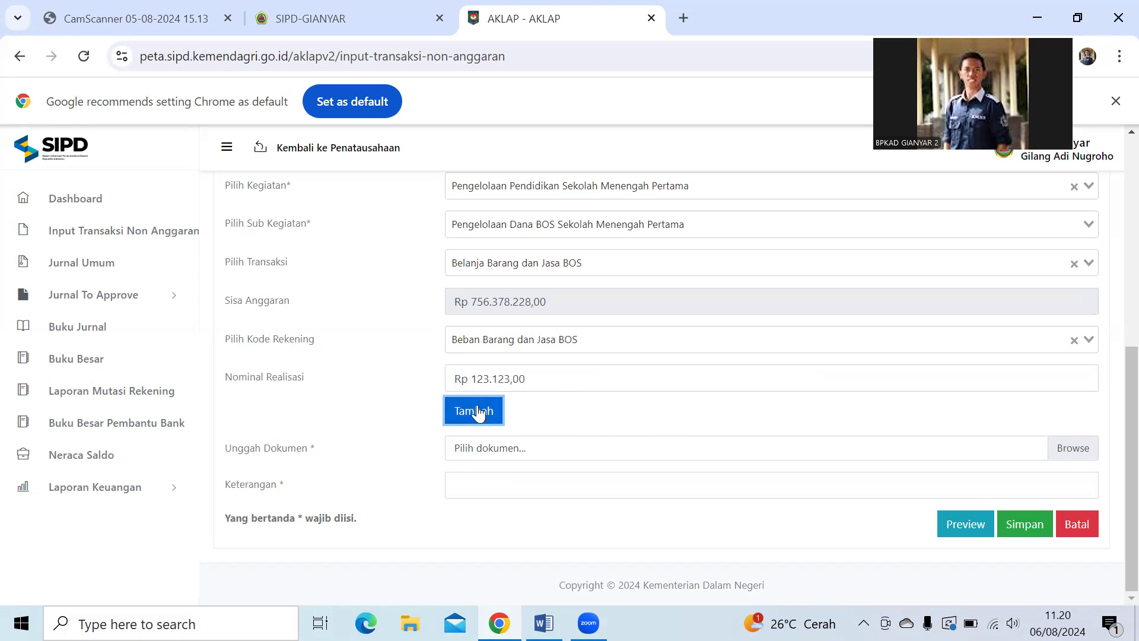
- Preview the BOS transaction's debit and credit entries, and close the preview
click(960, 532)
scroll(794, 146, down, 2)
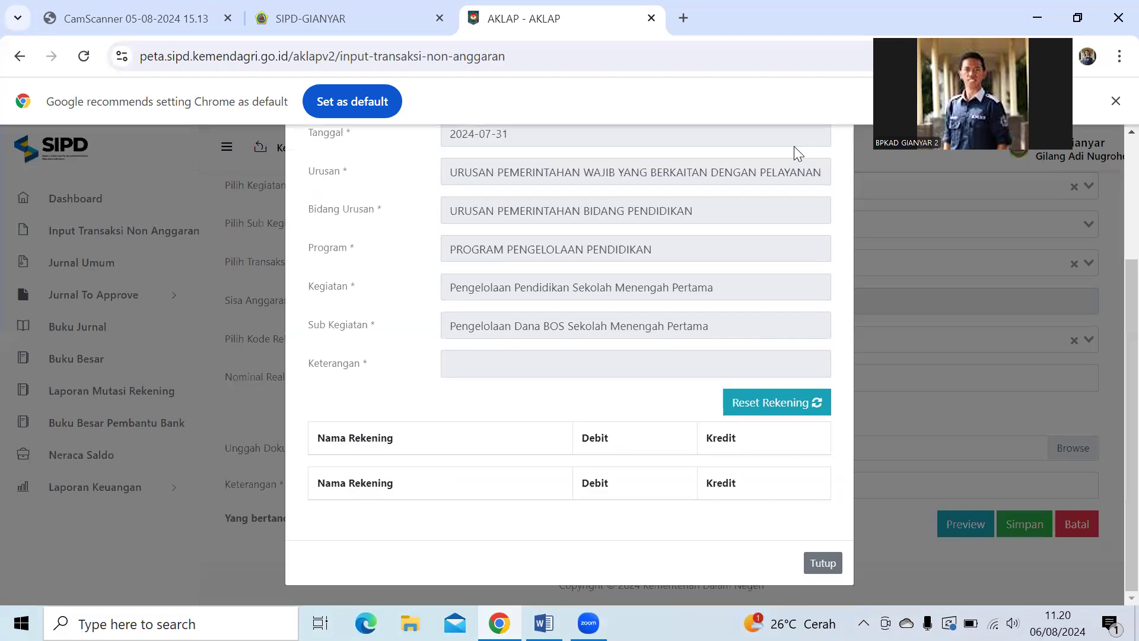
scroll(758, 276, up, 3)
click(838, 166)
- Try again to add the Beban Barang dan Jasa BOS entry and check the form
click(494, 409)
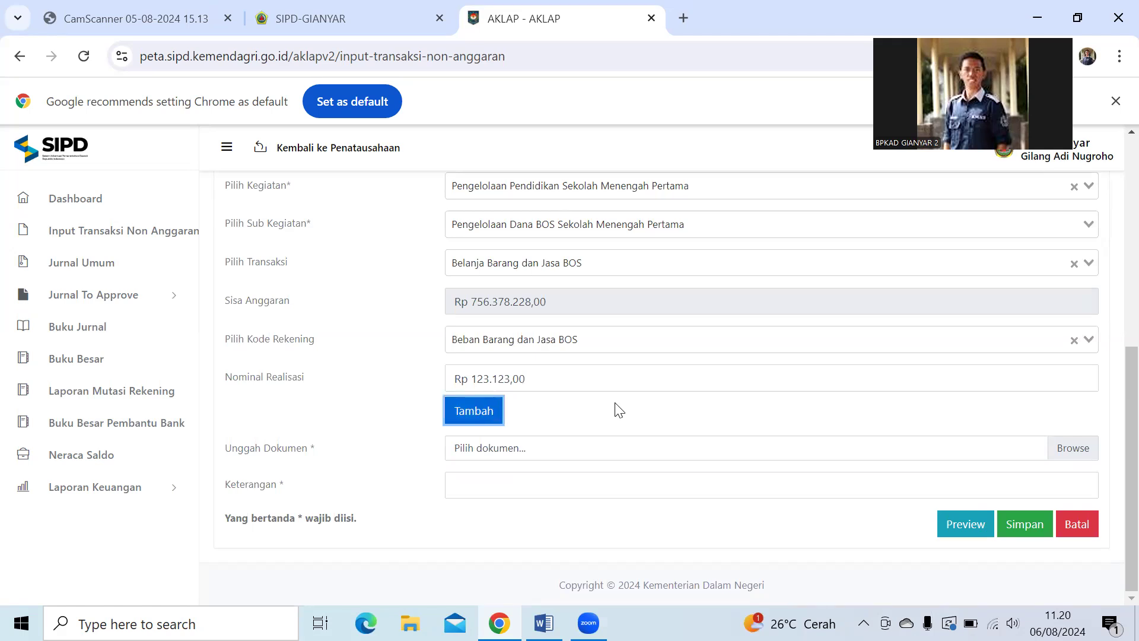
scroll(619, 409, up, 3)
scroll(619, 409, down, 3)
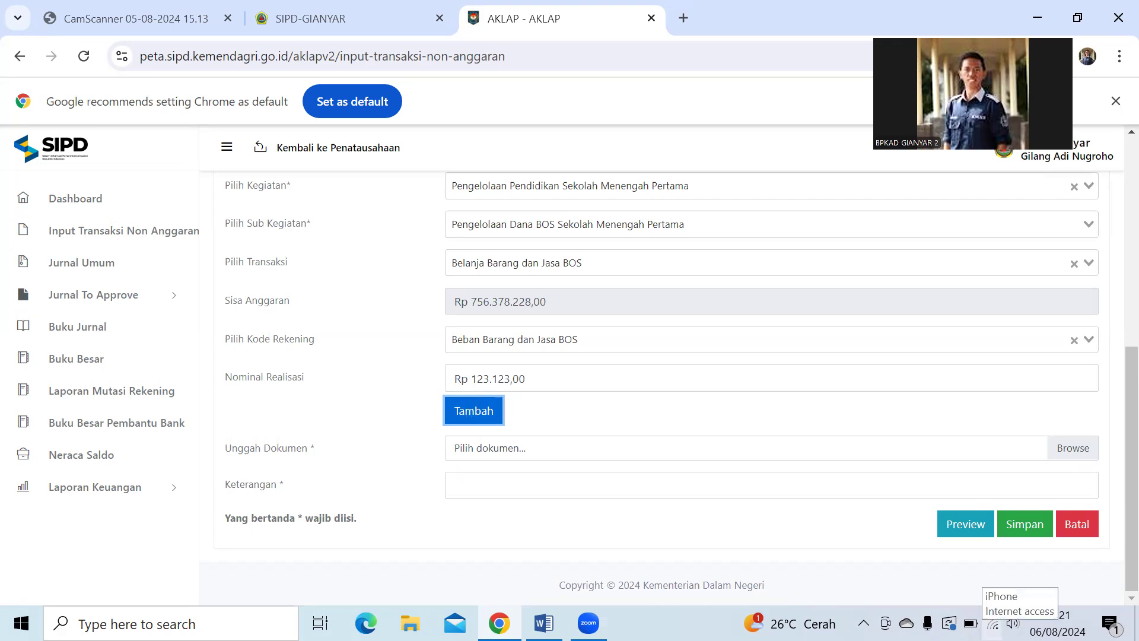
- Switch the computer's Wi-Fi connection to the BPKAD_Bidang_Keuangan network and return to the BOS form
click(992, 622)
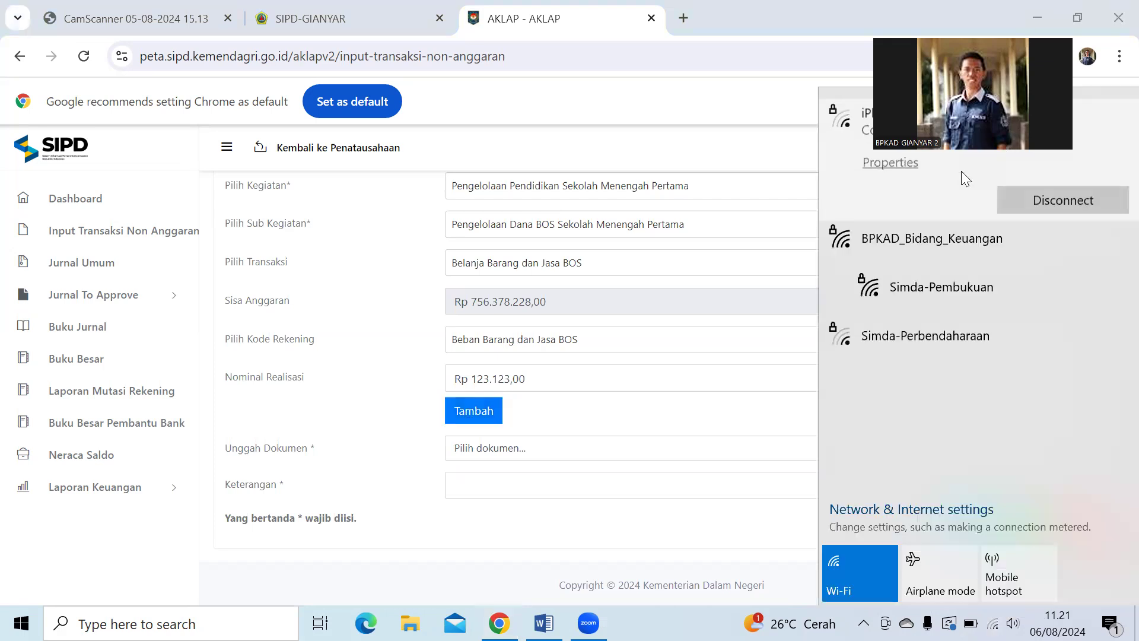
click(955, 261)
click(1053, 245)
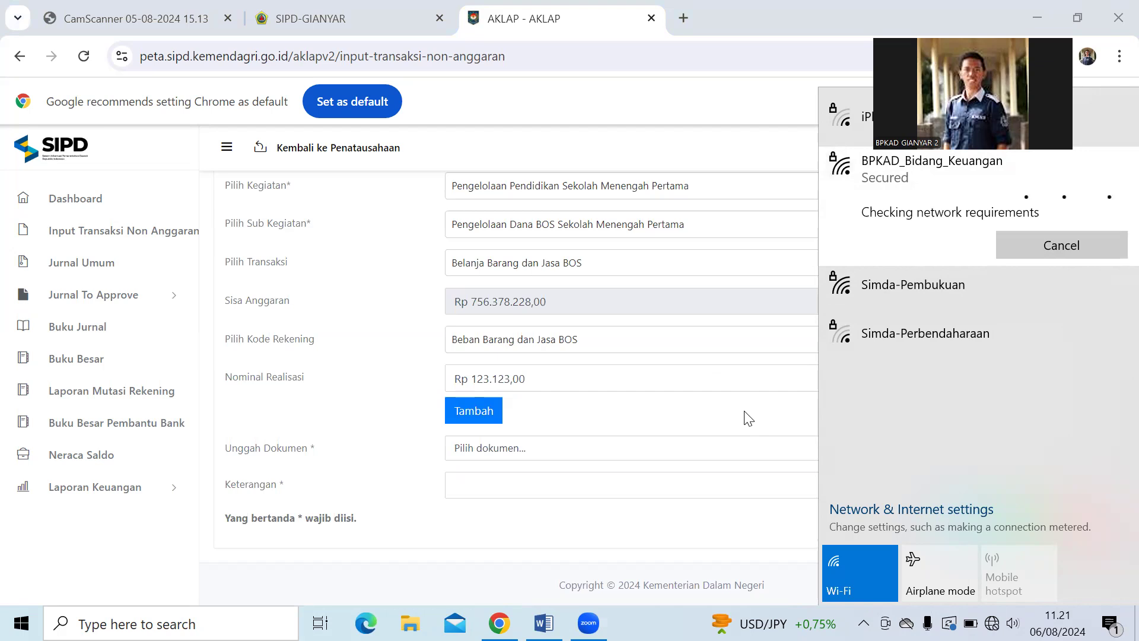
click(748, 418)
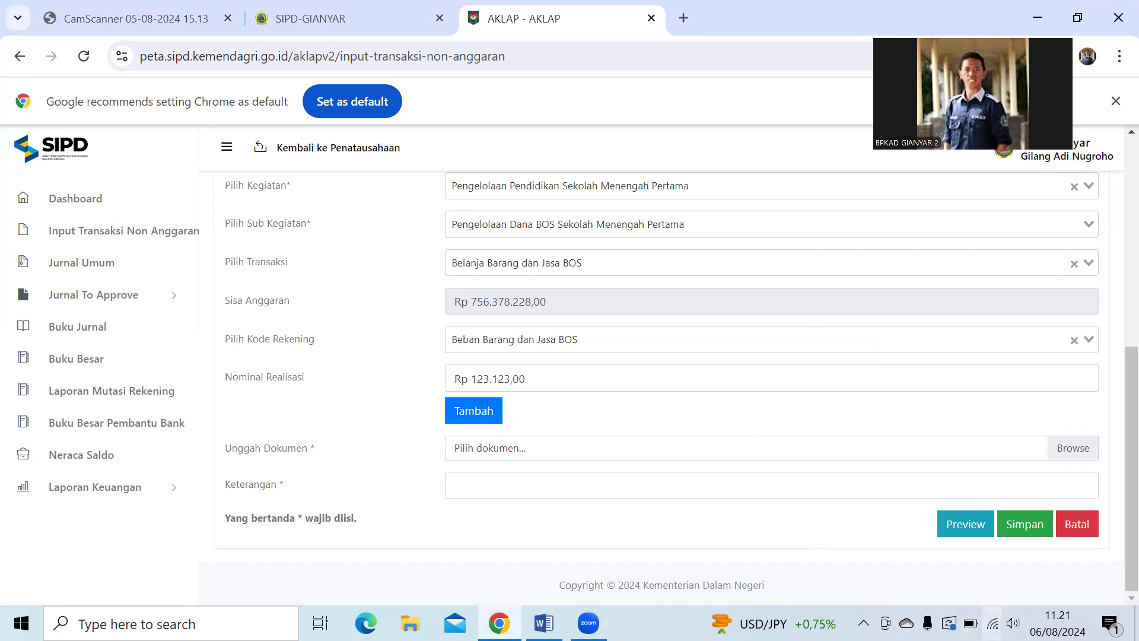
- Retry adding the Rp 123.123 goods and services entry, and check the transaction preview for it
click(474, 409)
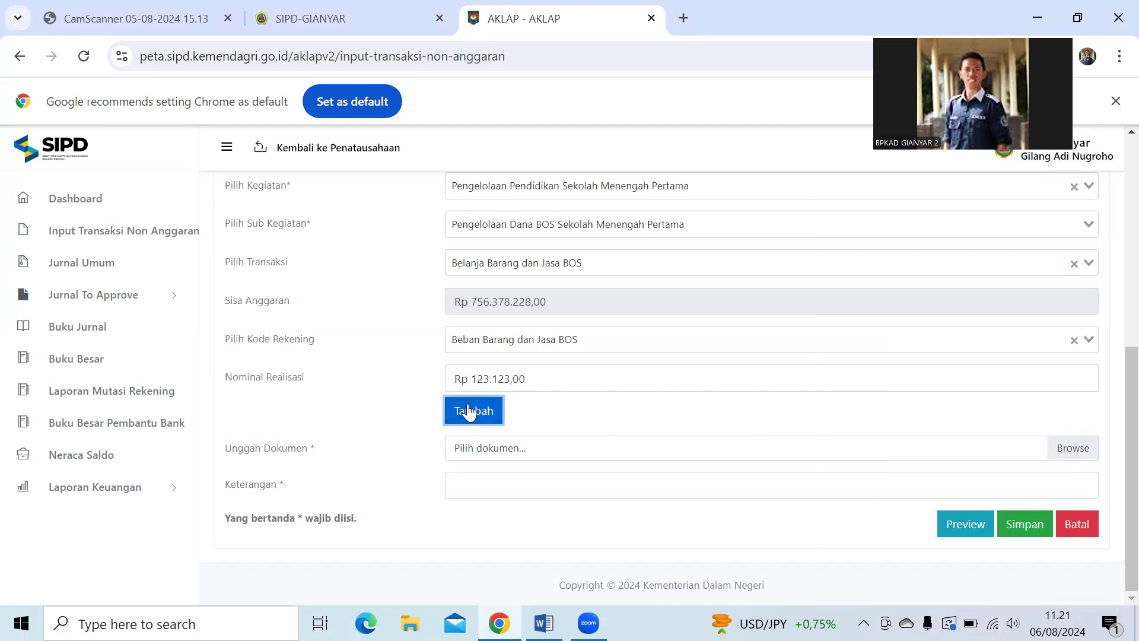
scroll(605, 401, up, 3)
scroll(605, 401, down, 3)
click(970, 530)
scroll(655, 363, down, 3)
scroll(761, 260, up, 3)
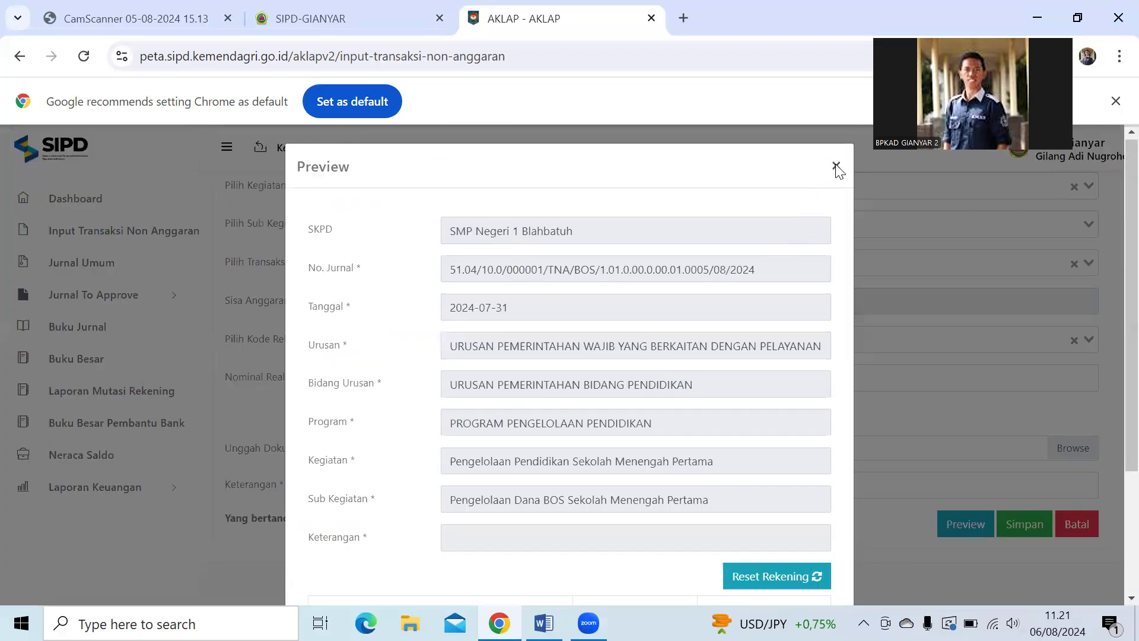
click(834, 168)
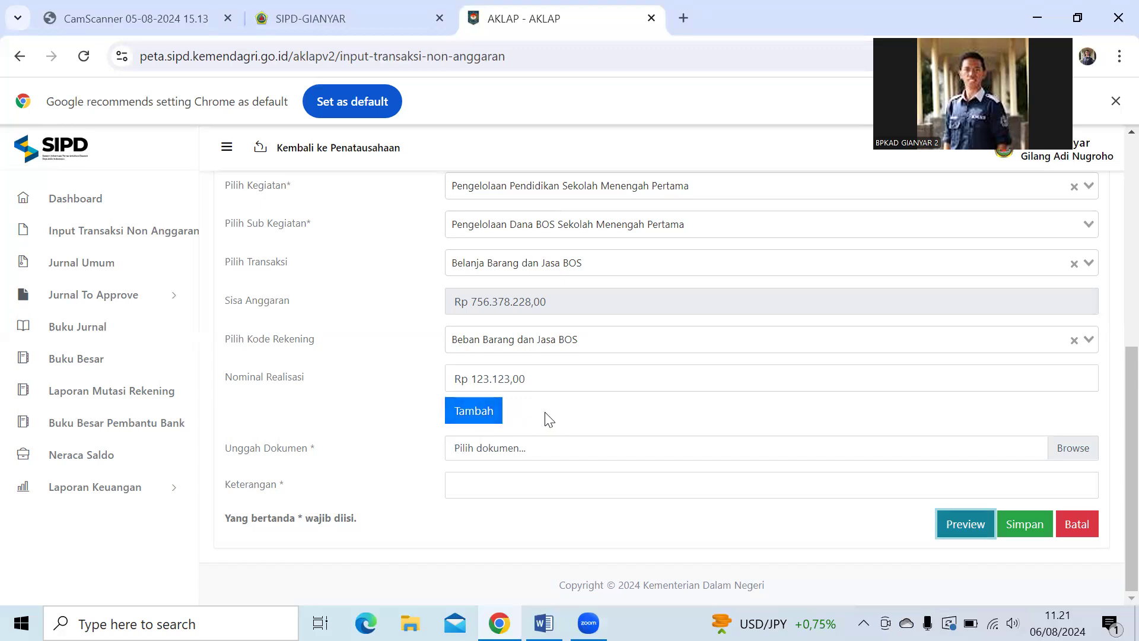
- Change the transaction's expenditure to 5.2.02.88.88.8888 - Belanja Modal Peralatan dan Mesin BOS
scroll(549, 419, up, 2)
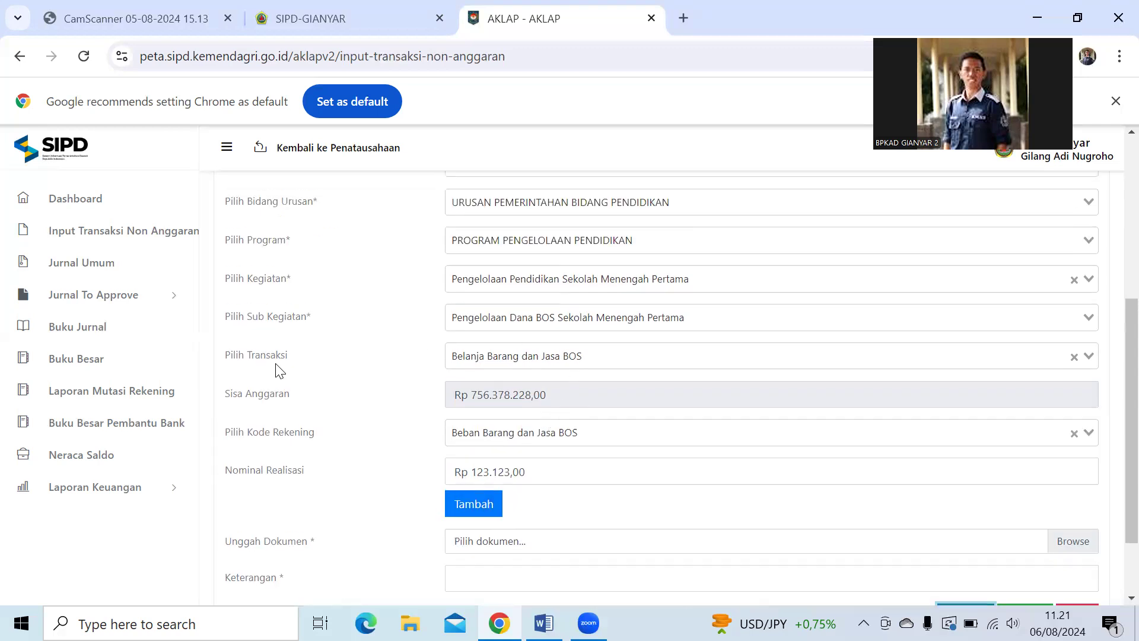
click(610, 362)
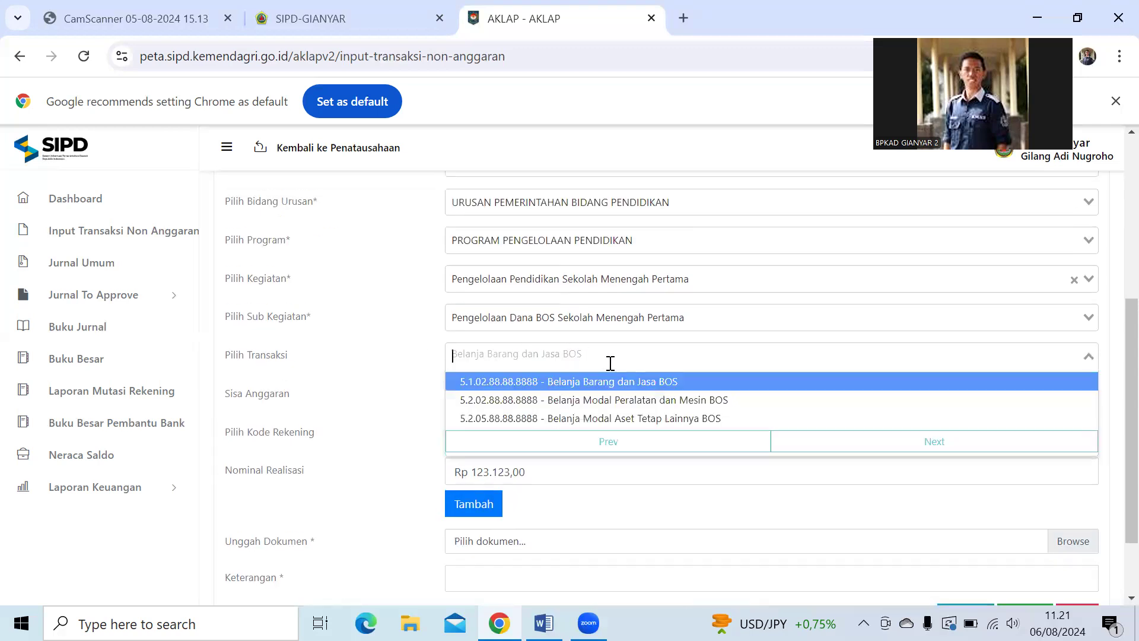
click(709, 408)
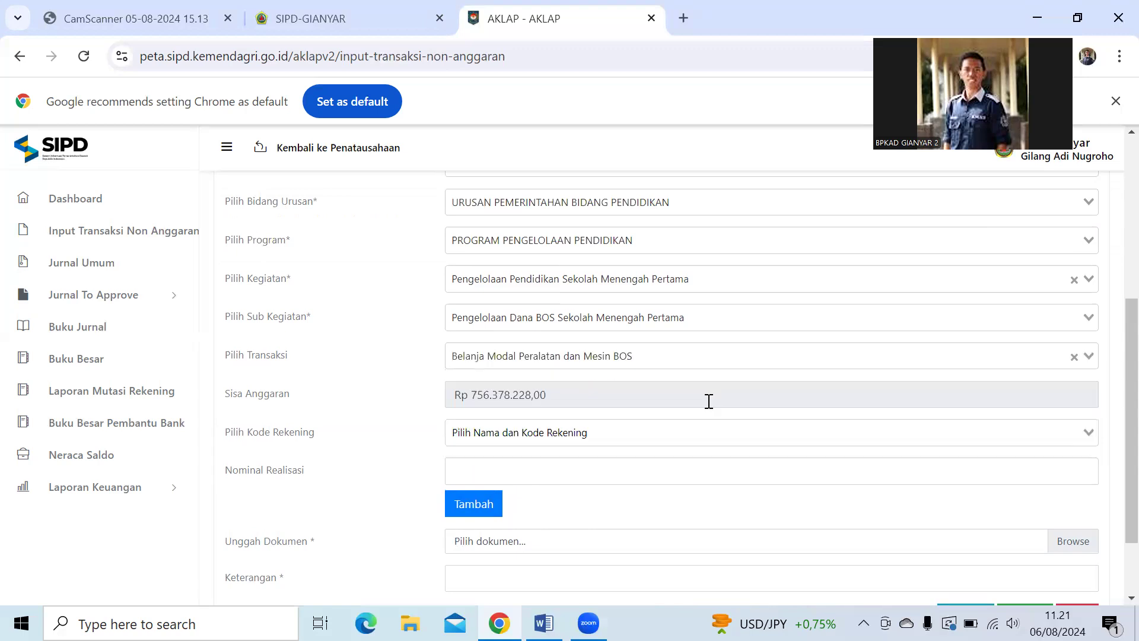
- Search the account codes for "mebel", select 1.3.02.01.01.0003 - Excavator, and set the realised amount to Rp 1.000.000
scroll(587, 426, down, 2)
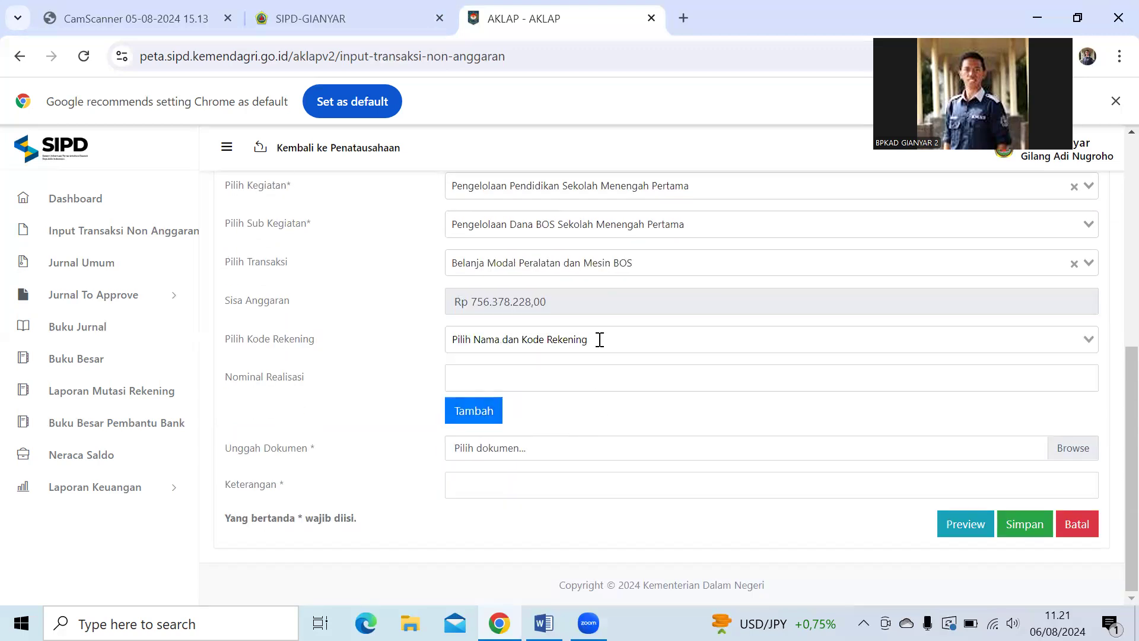
click(599, 339)
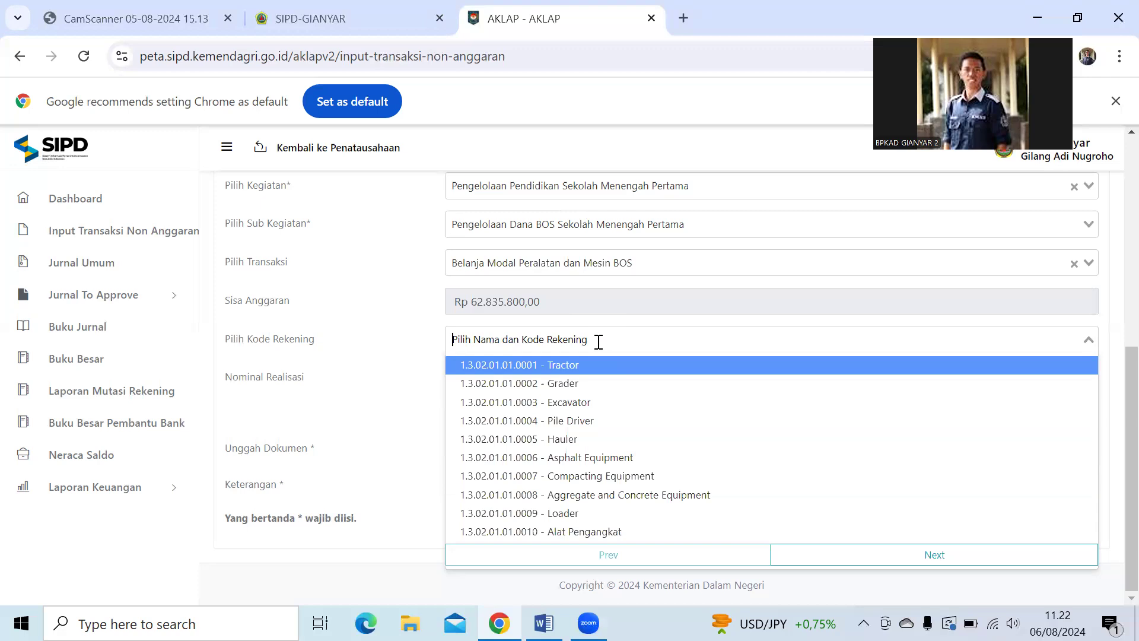
text(mebel)
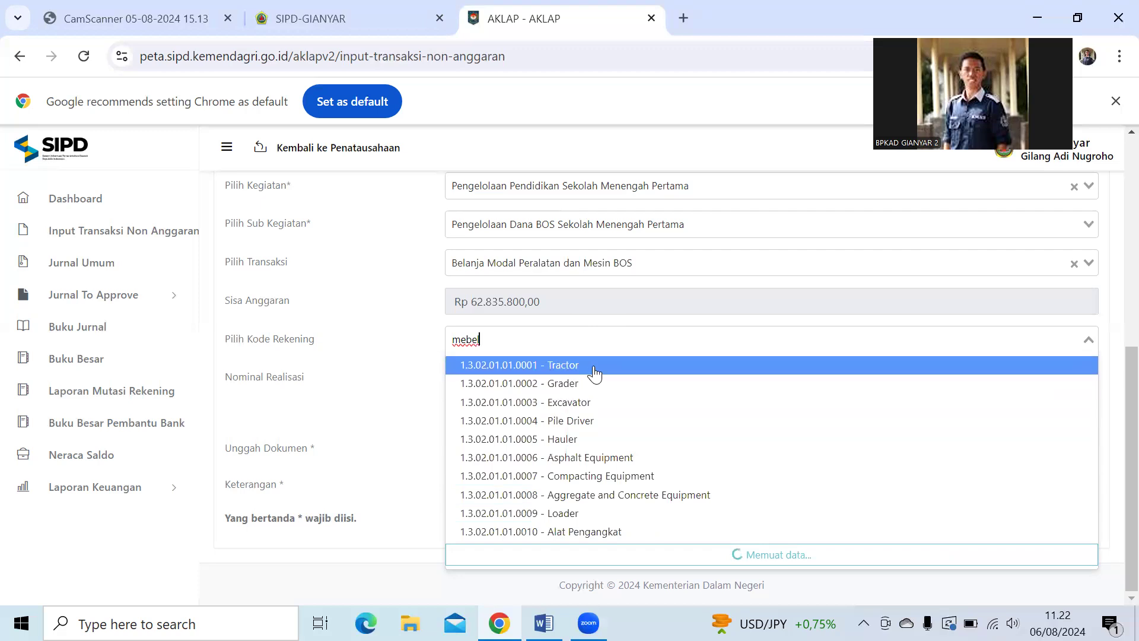
click(625, 409)
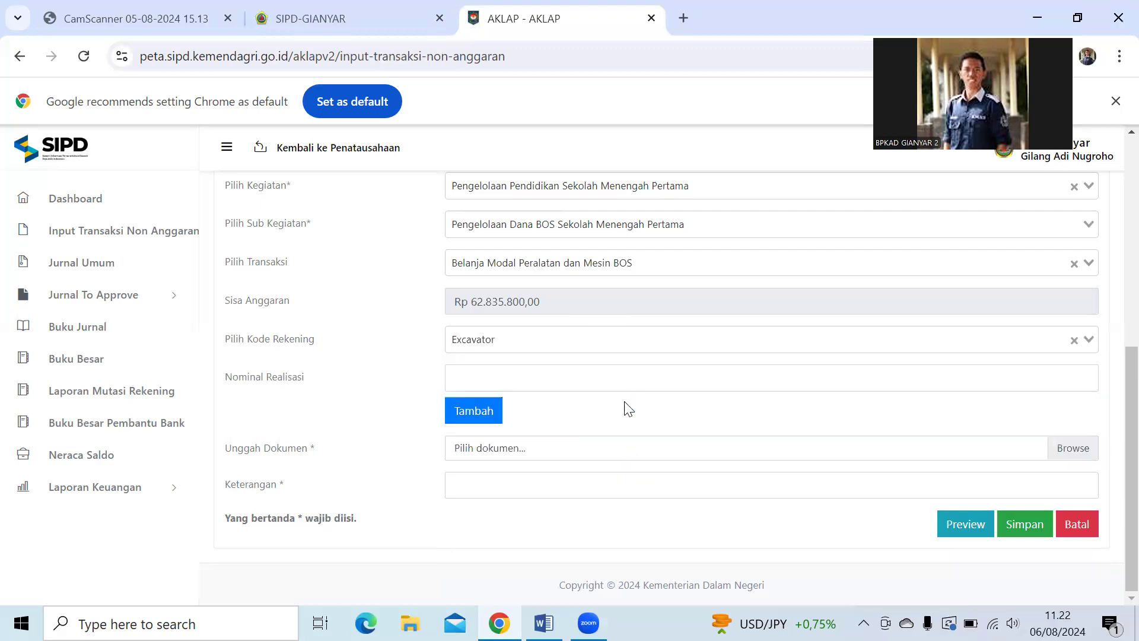
click(551, 376)
text(100)
text(00.)
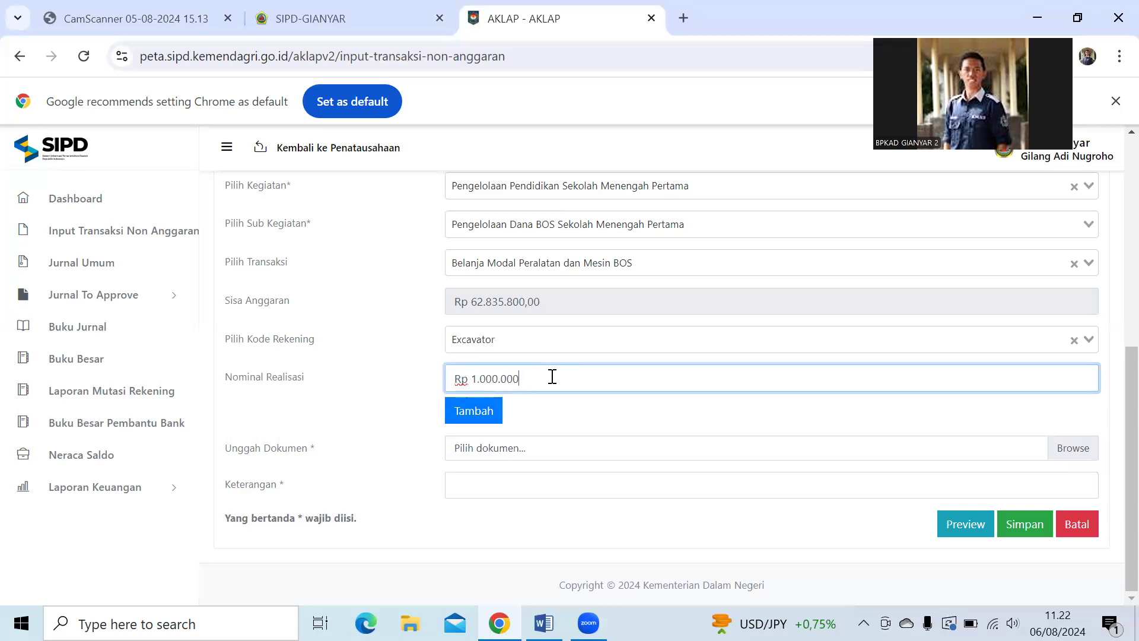
- Try to add the Excavator entry with a realised amount of Rp 100.000.000
text(00)
click(469, 422)
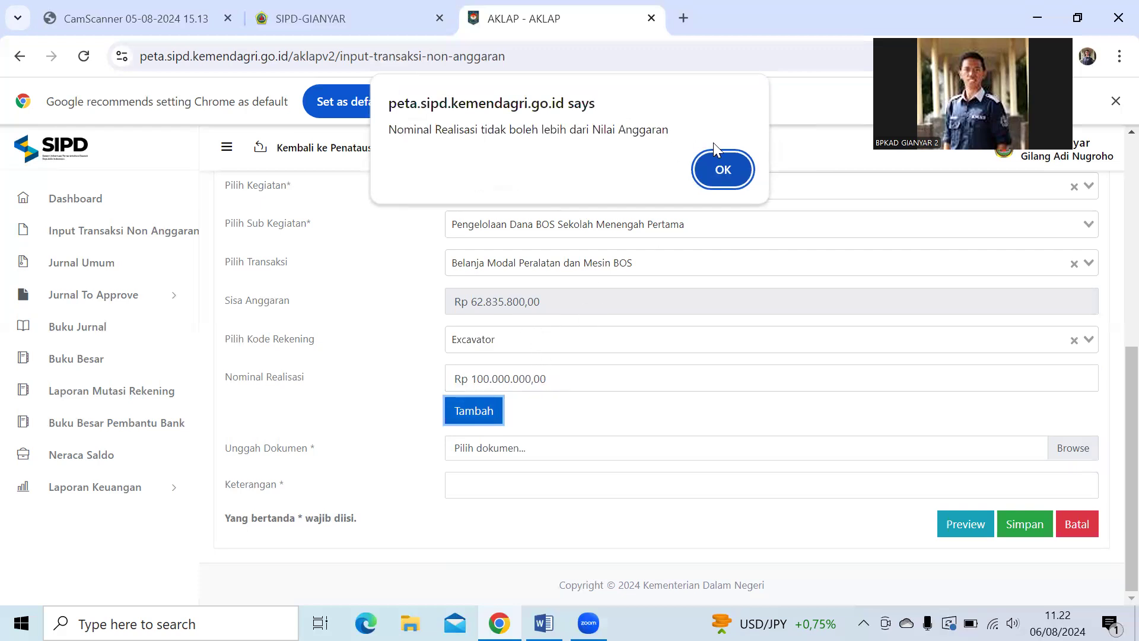
click(722, 170)
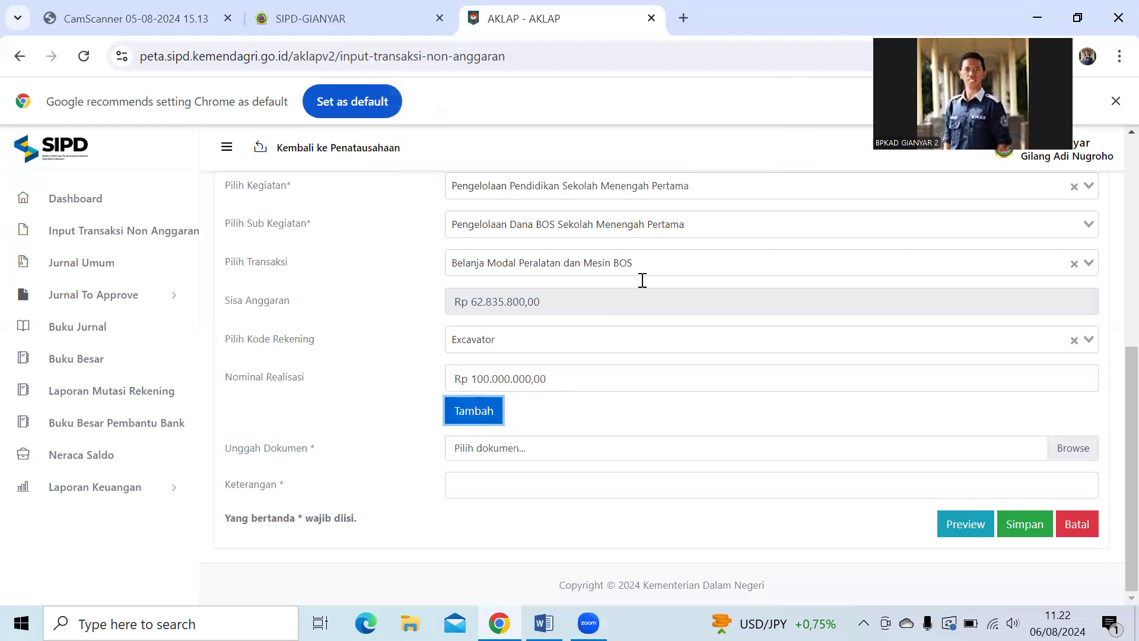
- Set the Excavator entry's realised amount to Rp 100 and add it to the transaction
click(577, 381)
key(BackSpace)
key(BackSpace)
key(BackSpace)
key(BackSpace)
key(BackSpace)
key(BackSpace)
key(BackSpace)
key(BackSpace)
key(BackSpace)
key(BackSpace)
key(BackSpace)
key(BackSpace)
key(BackSpace)
key(BackSpace)
key(BackSpace)
key(BackSpace)
key(BackSpace)
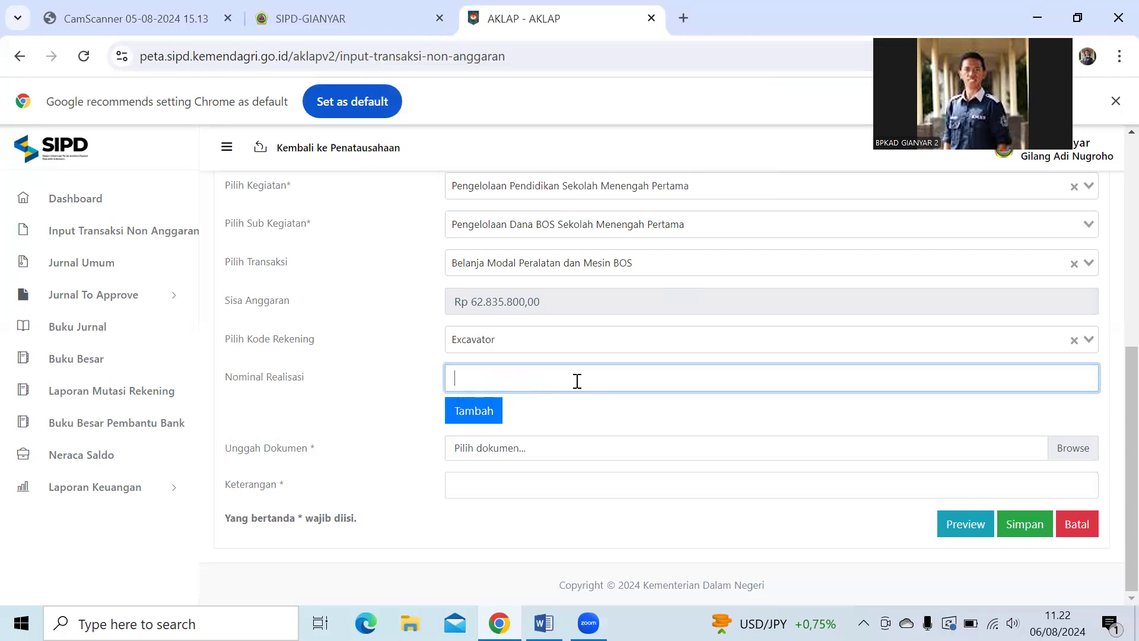
text(100)
click(475, 417)
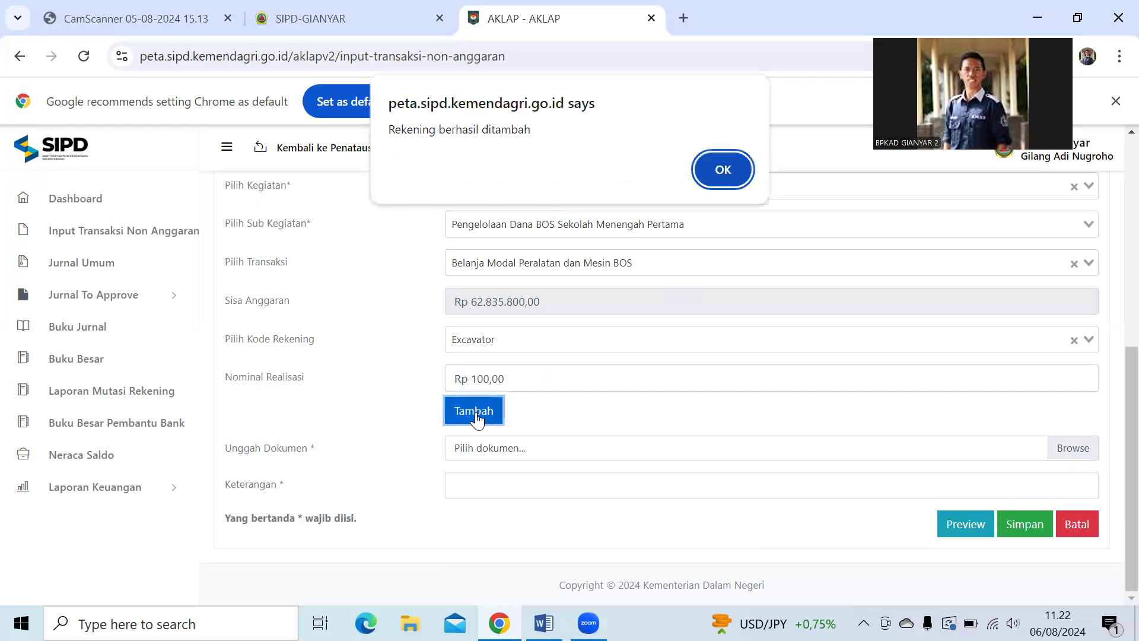
click(725, 171)
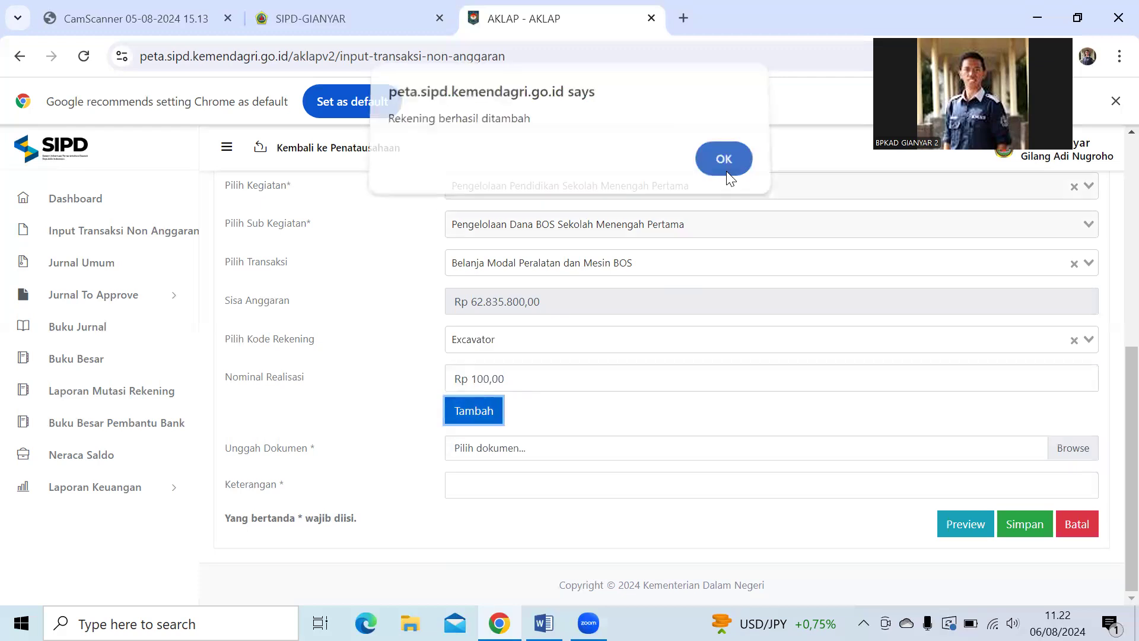
- Preview the transaction's debit and credit lines for the capital expenditure entry, close the preview and look over the form
click(966, 534)
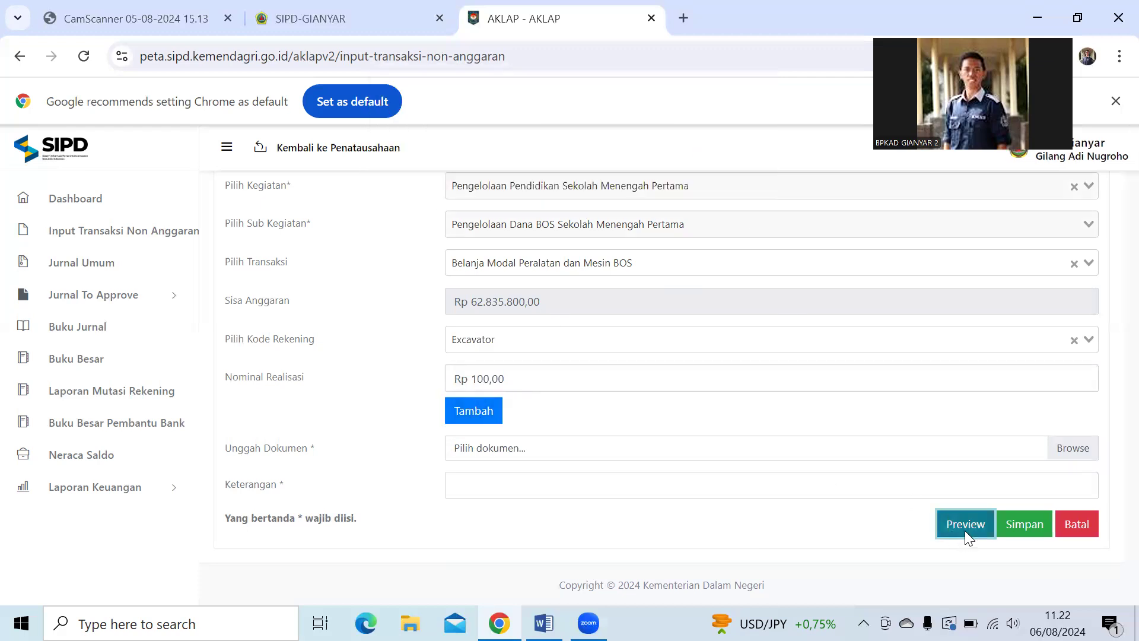
scroll(538, 420, down, 3)
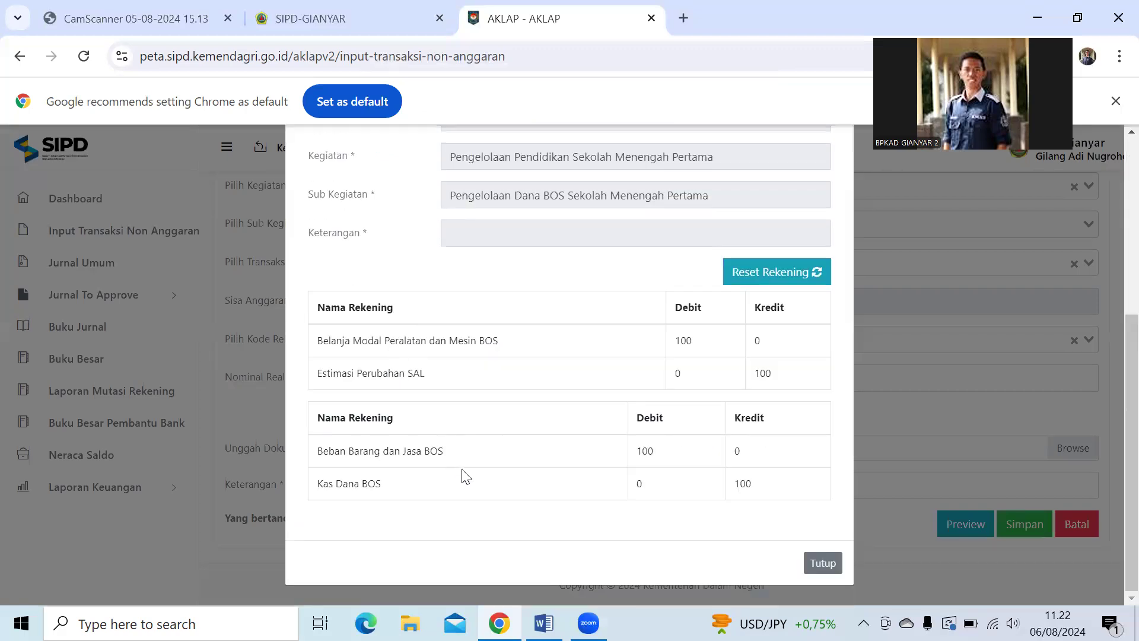
click(835, 568)
scroll(643, 346, up, 1)
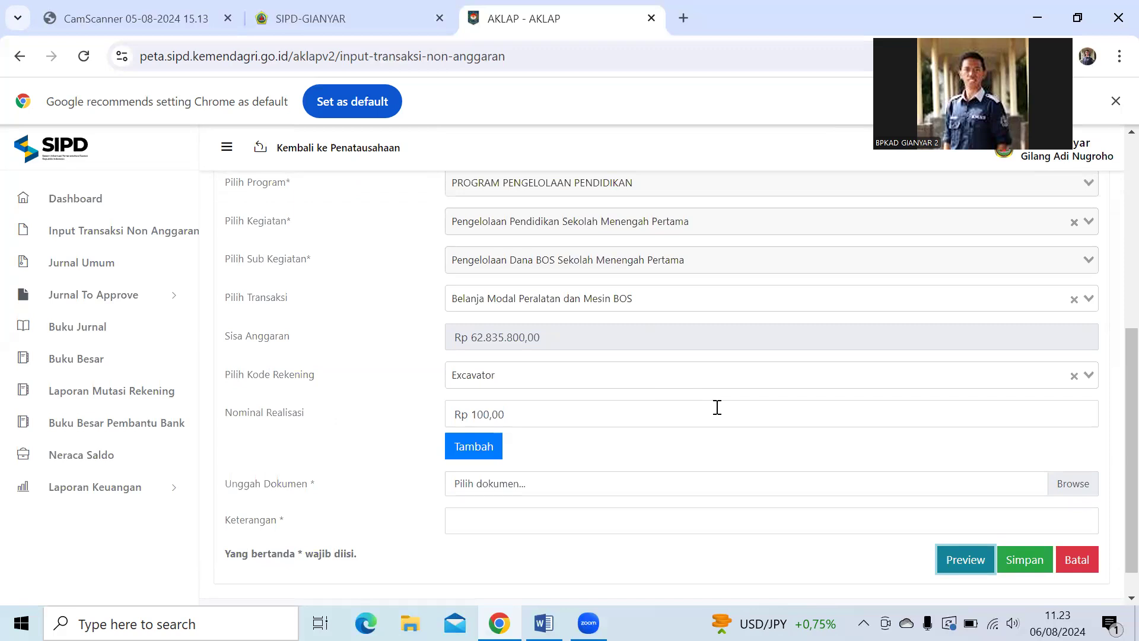
scroll(718, 409, up, 4)
scroll(717, 410, down, 3)
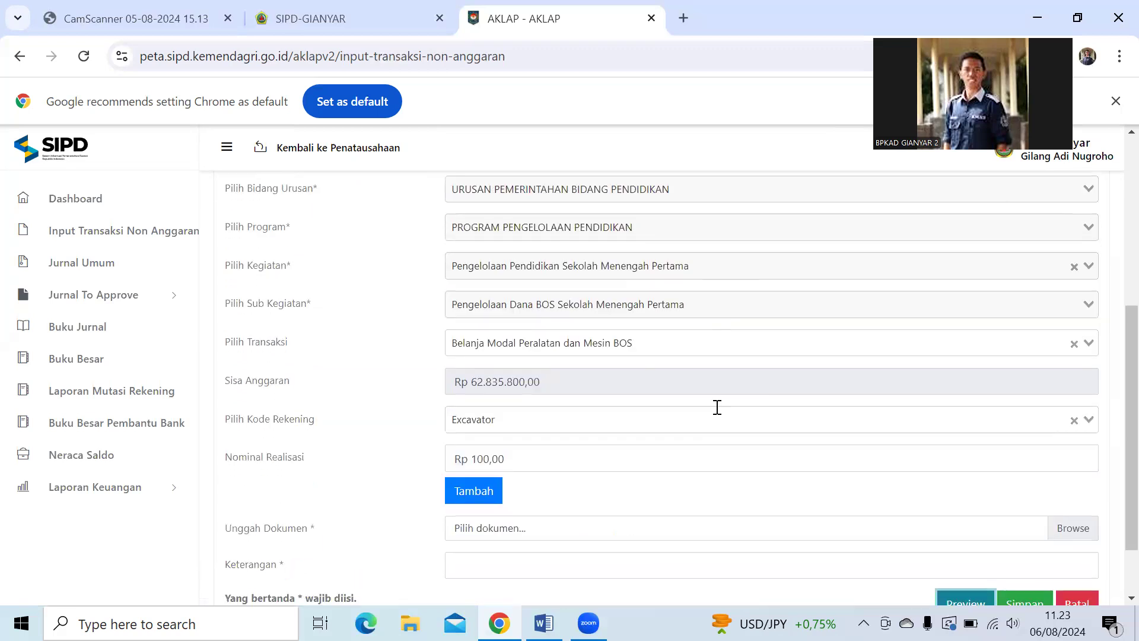
scroll(839, 489, down, 2)
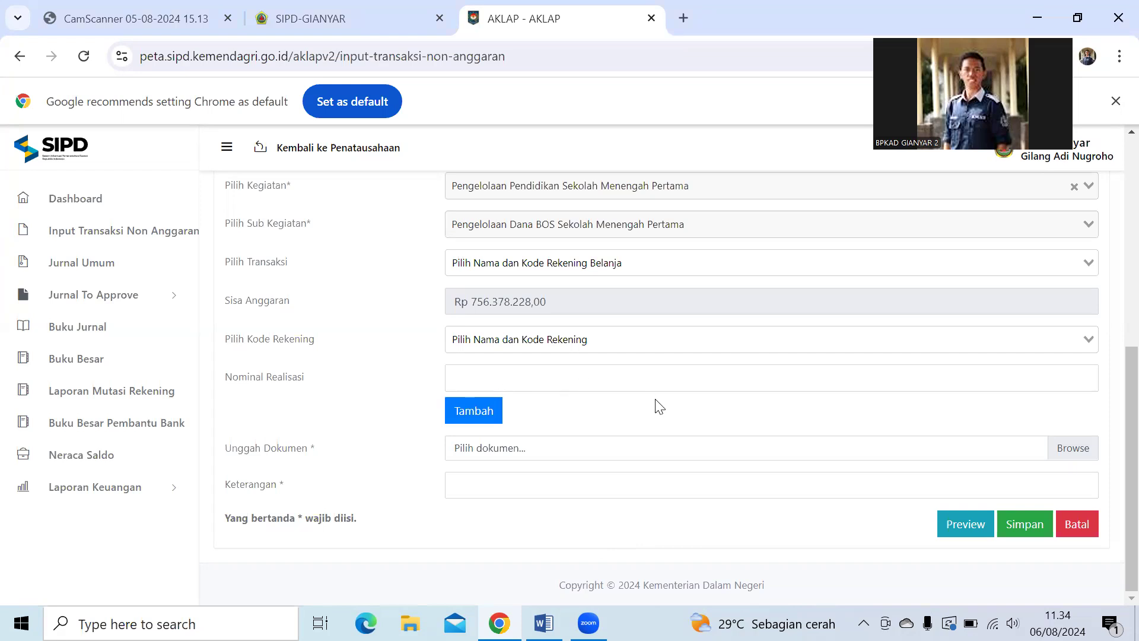
- Set the transaction to 5.1.02.88.88.8888 - Belanja Barang dan Jasa BOS and the account code to 8.1.02.88.88.8888 - Beban Barang dan Jasa BOS
scroll(598, 372, up, 3)
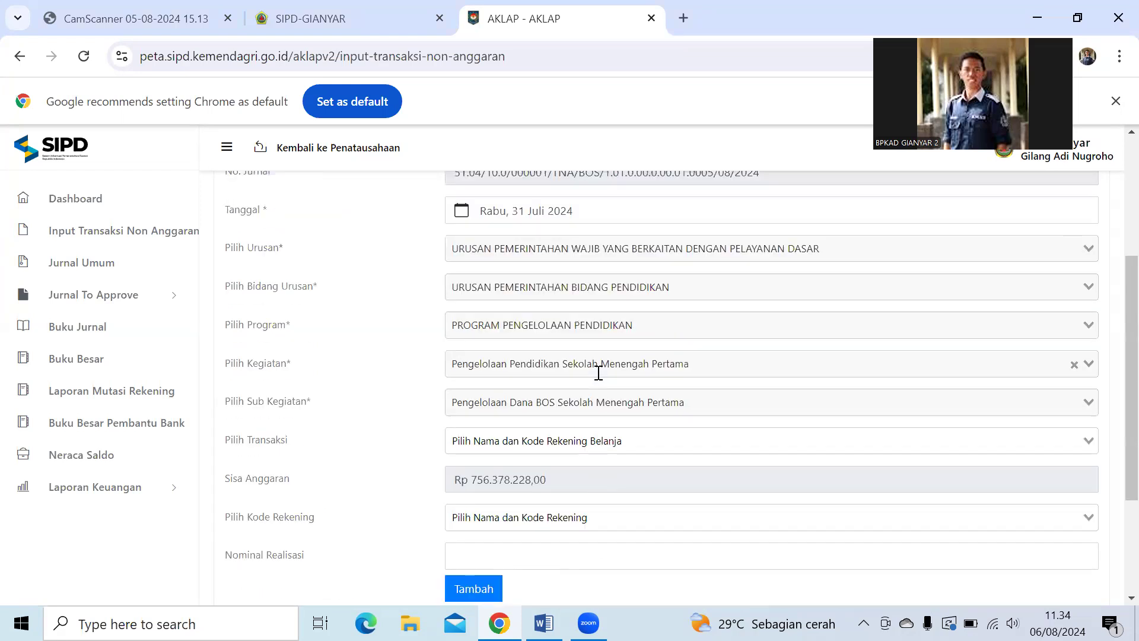
scroll(599, 373, down, 2)
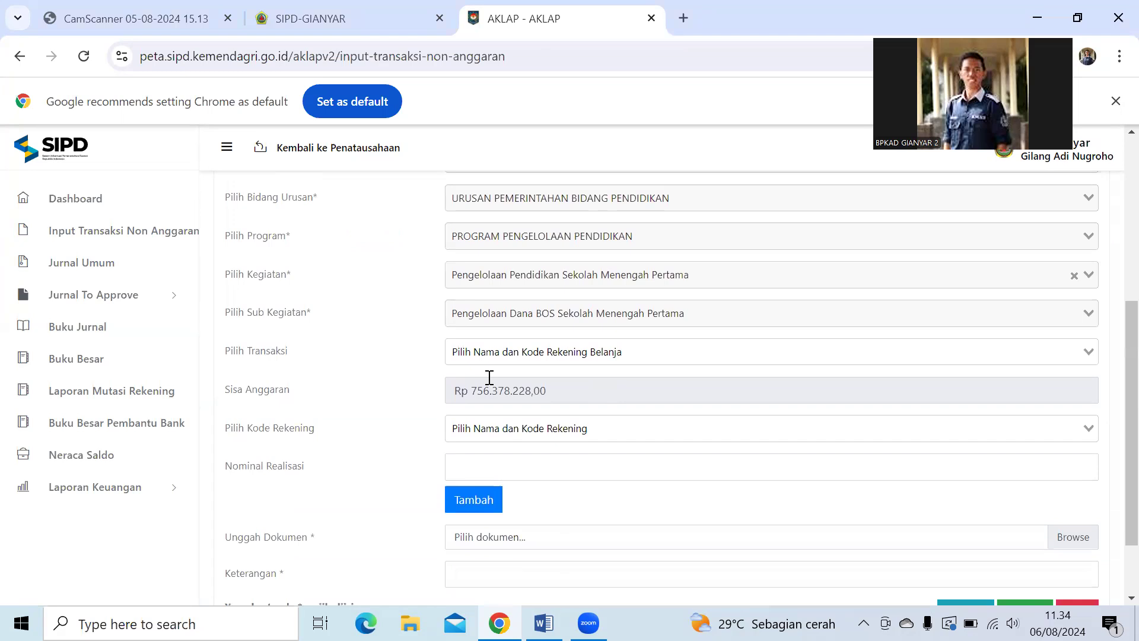
click(549, 355)
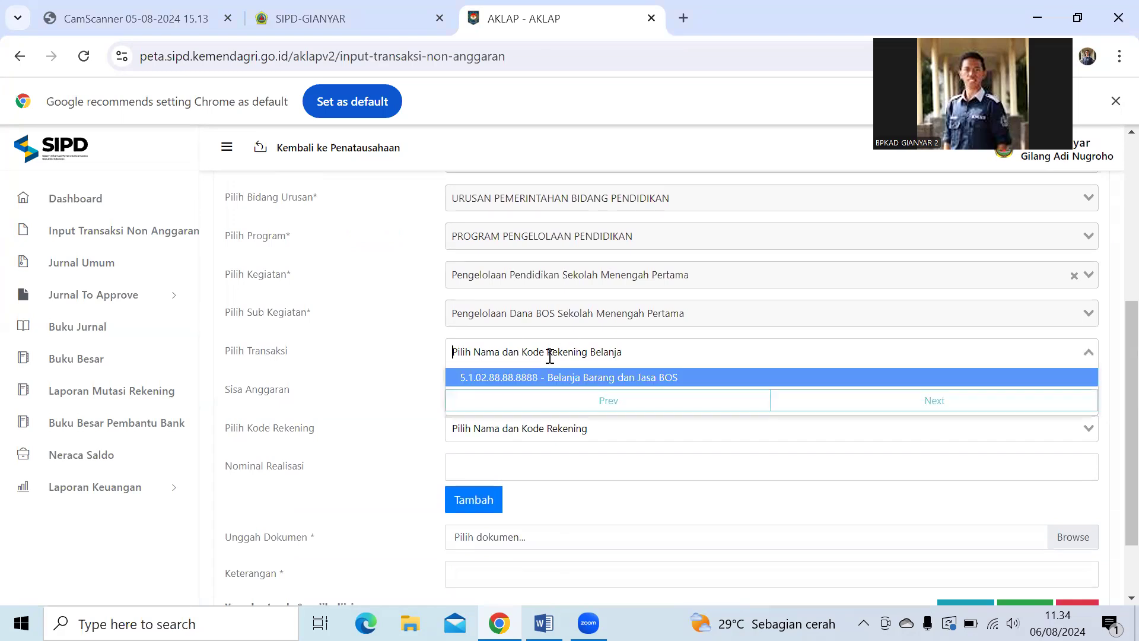
click(587, 377)
click(559, 429)
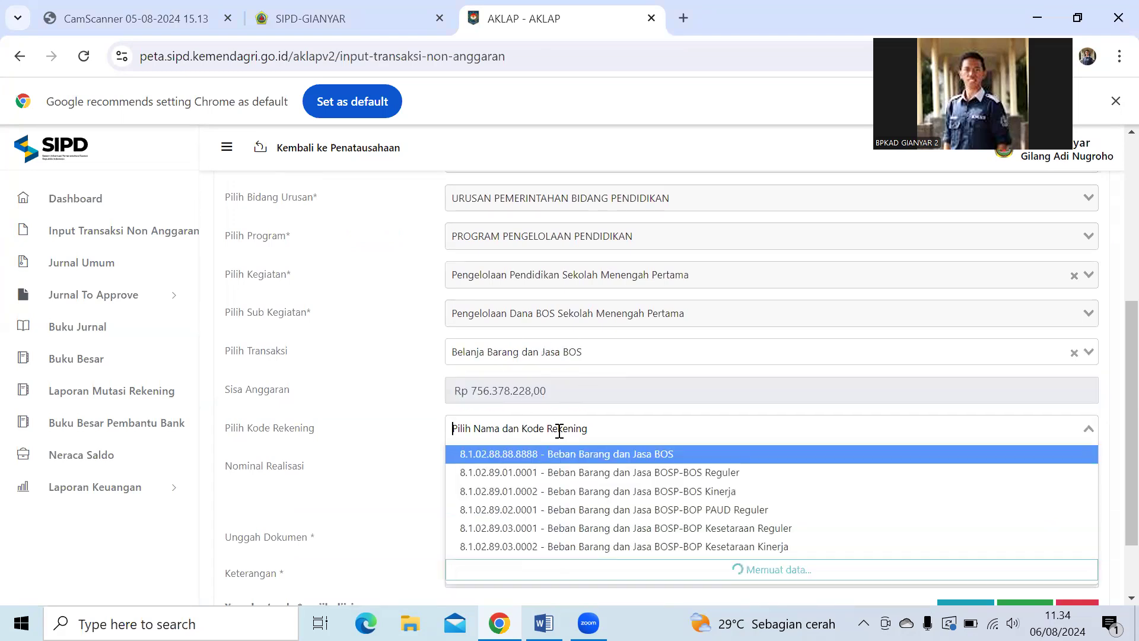
click(578, 454)
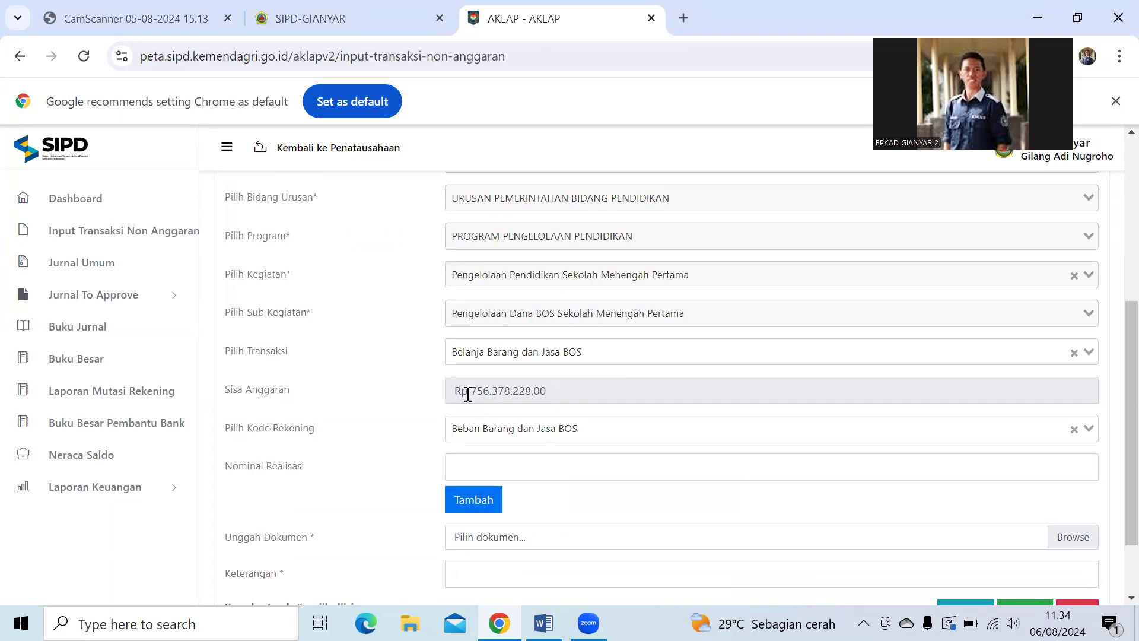
- Review the available transaction and account code options, keeping Belanja Barang dan Jasa BOS and Beban Barang dan Jasa BOS
click(504, 356)
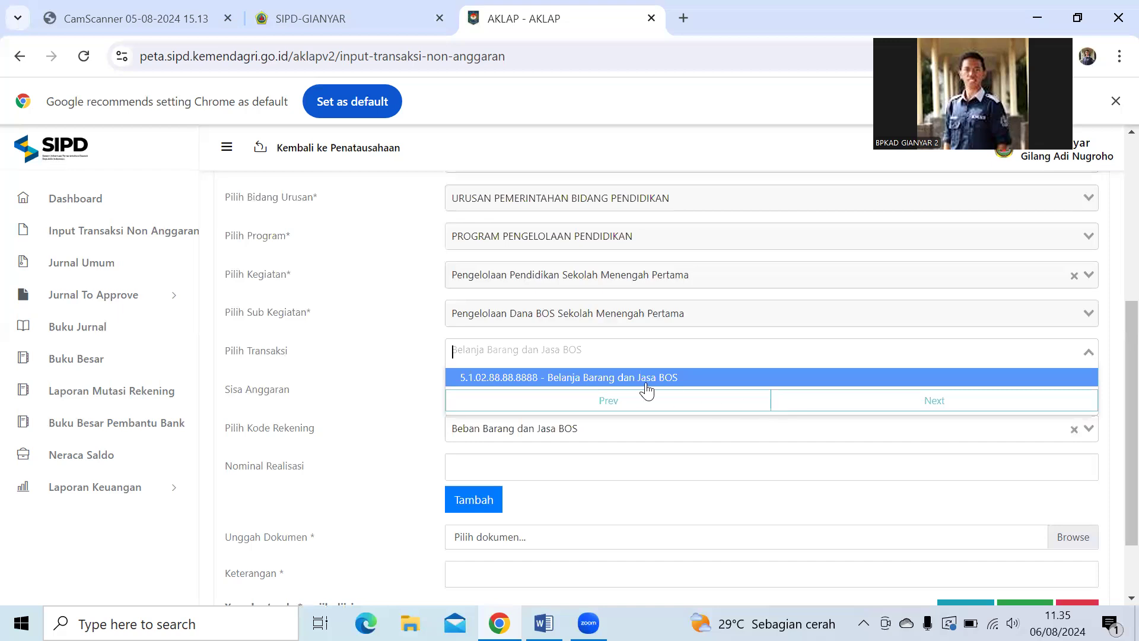
click(620, 467)
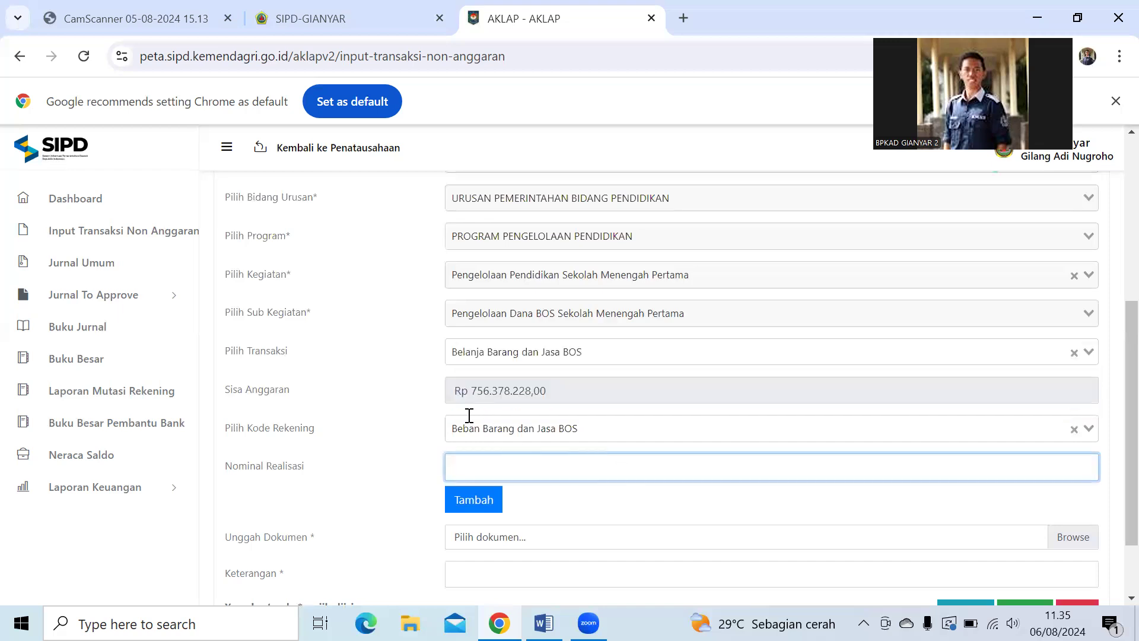
click(501, 436)
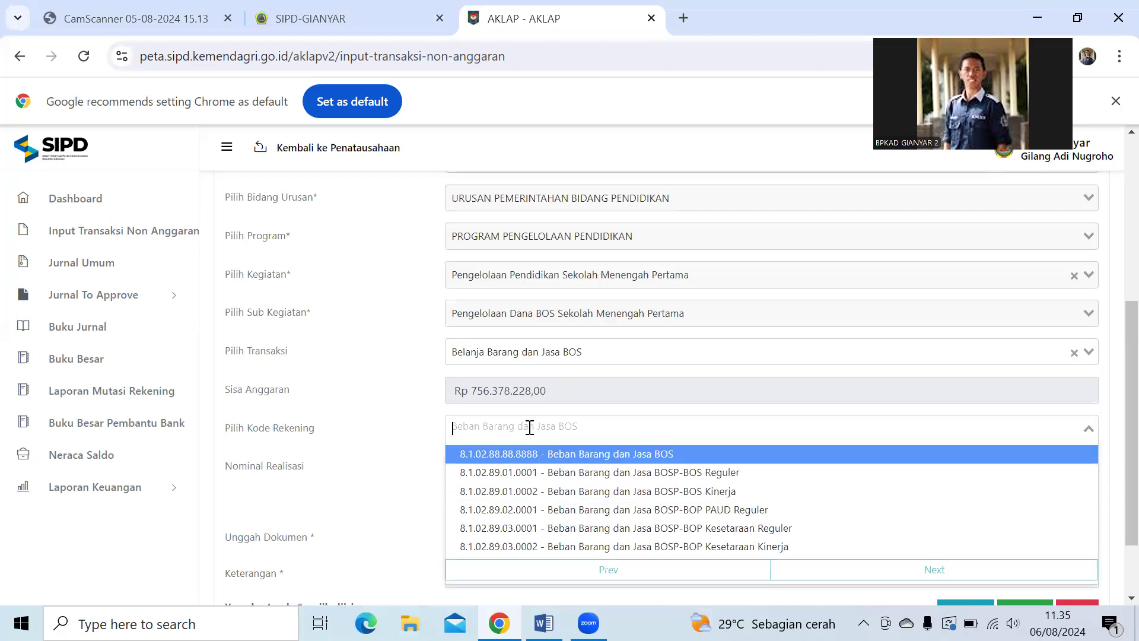
scroll(415, 430, up, 1)
key(Return)
scroll(509, 412, down, 2)
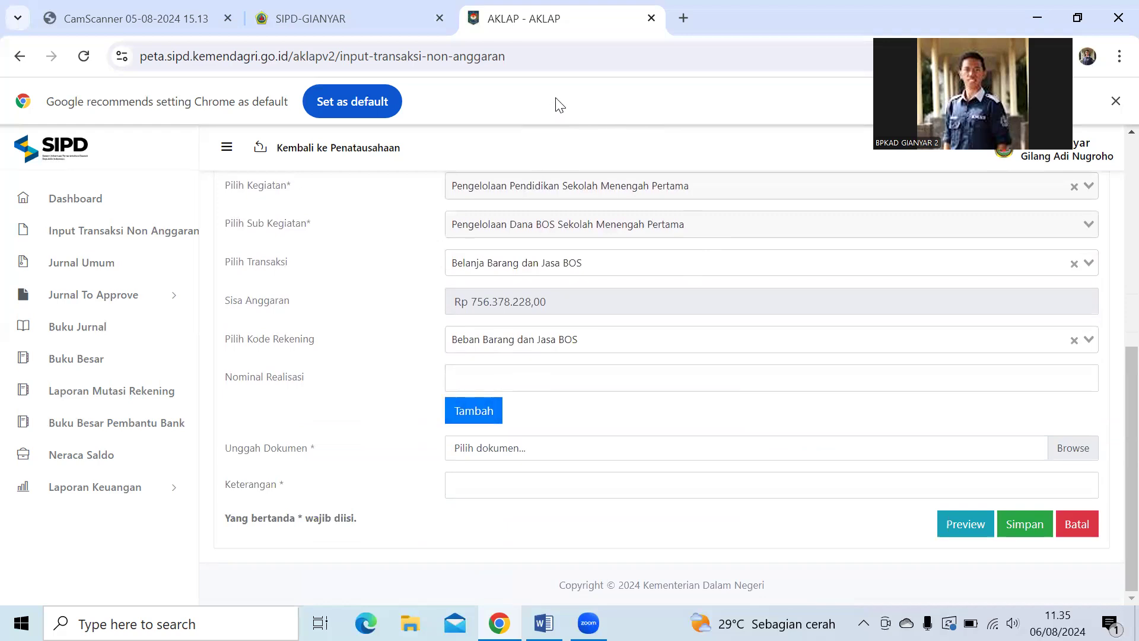
- Preview the goods and services transaction to compare its debit and credit lines, and close the preview
click(967, 527)
scroll(719, 398, down, 5)
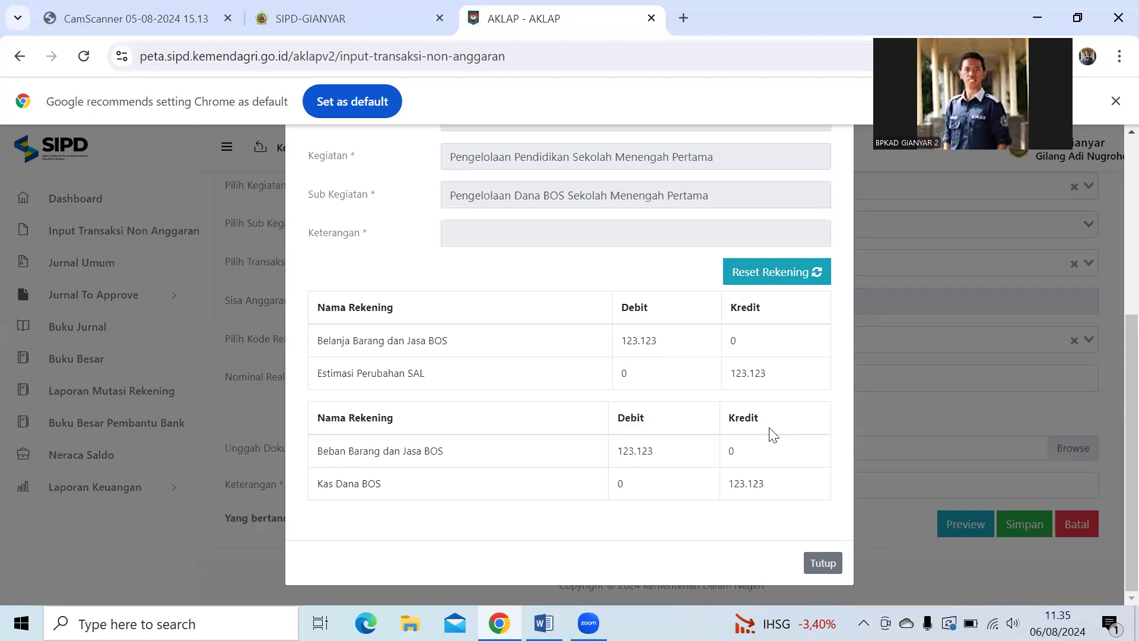
click(823, 563)
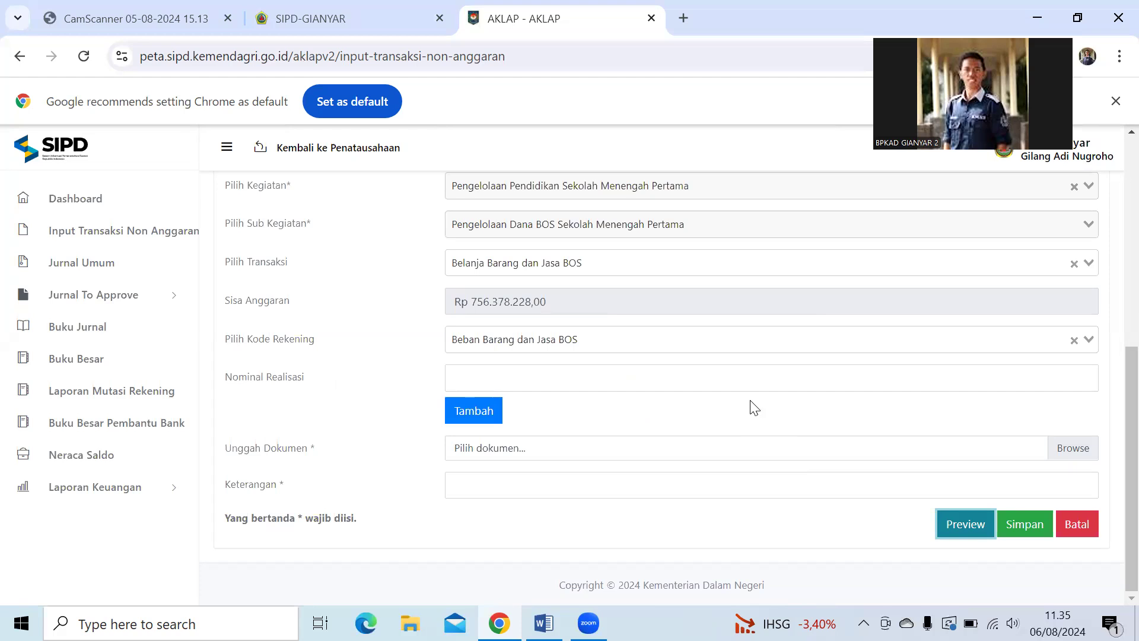
- Review the BOS form's fields from the transaction type and SKPD through to the document upload and description
scroll(674, 371, up, 5)
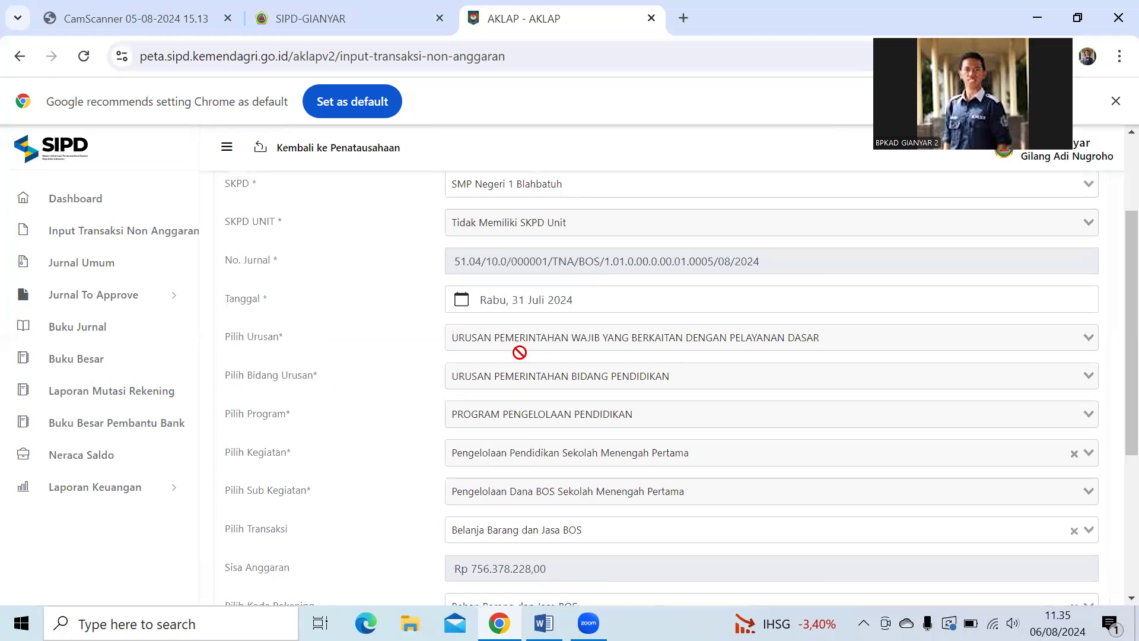
scroll(519, 352, up, 3)
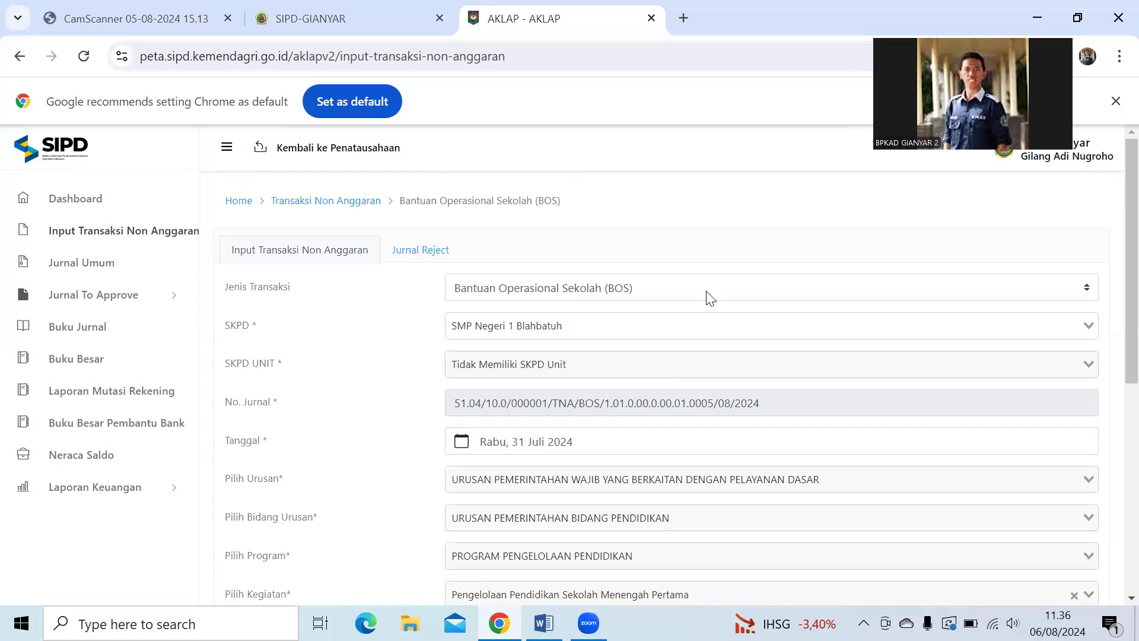
scroll(710, 298, down, 2)
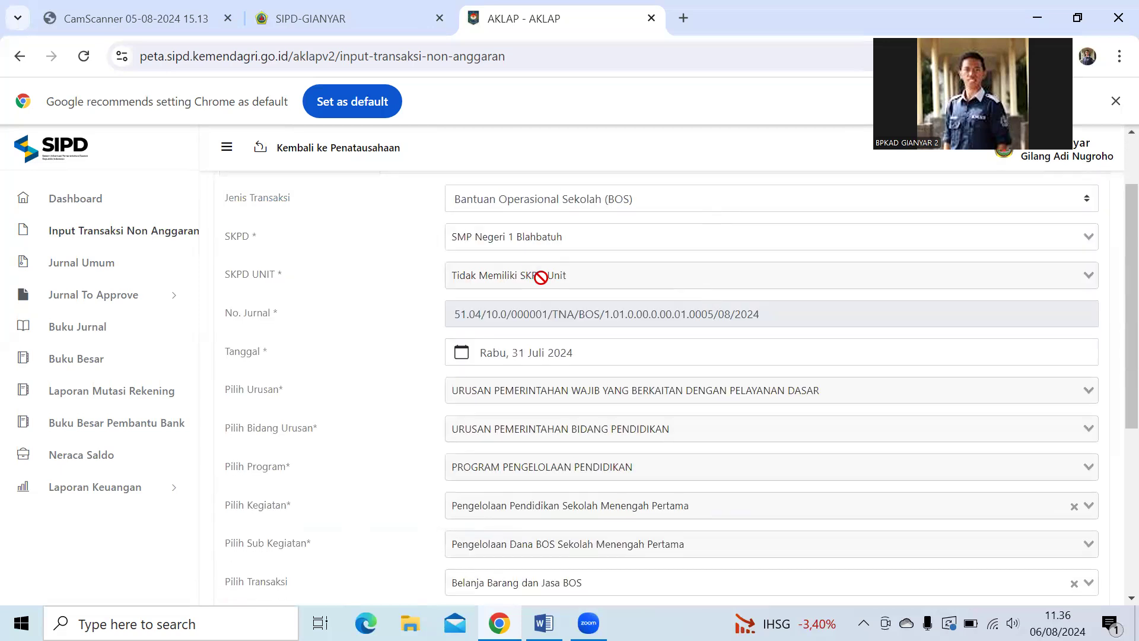
scroll(587, 285, down, 5)
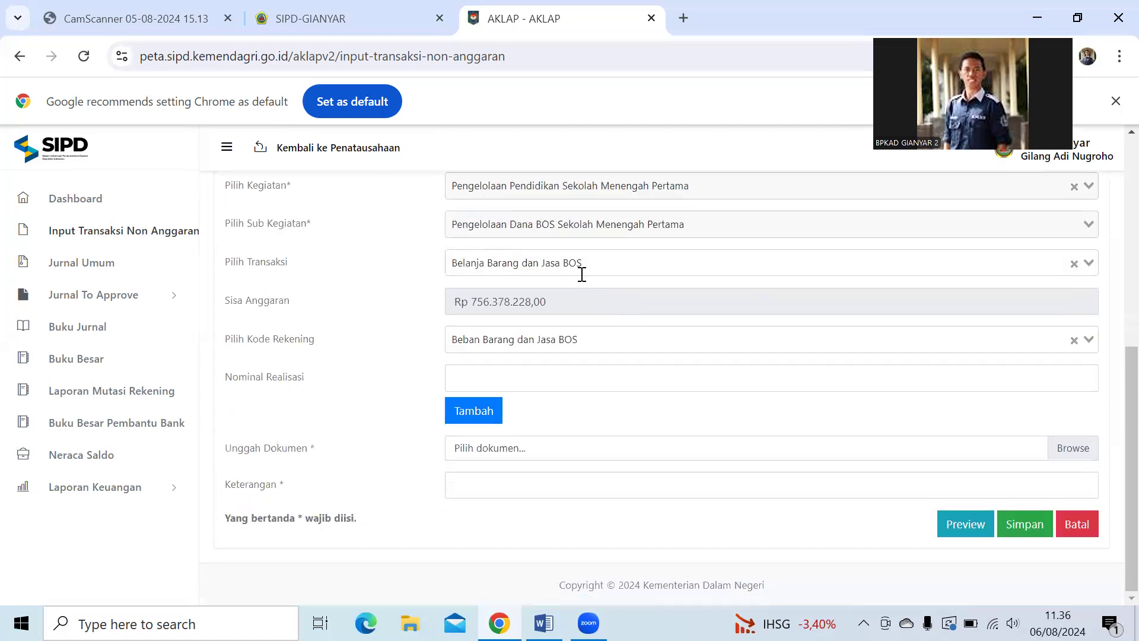
scroll(580, 276, up, 3)
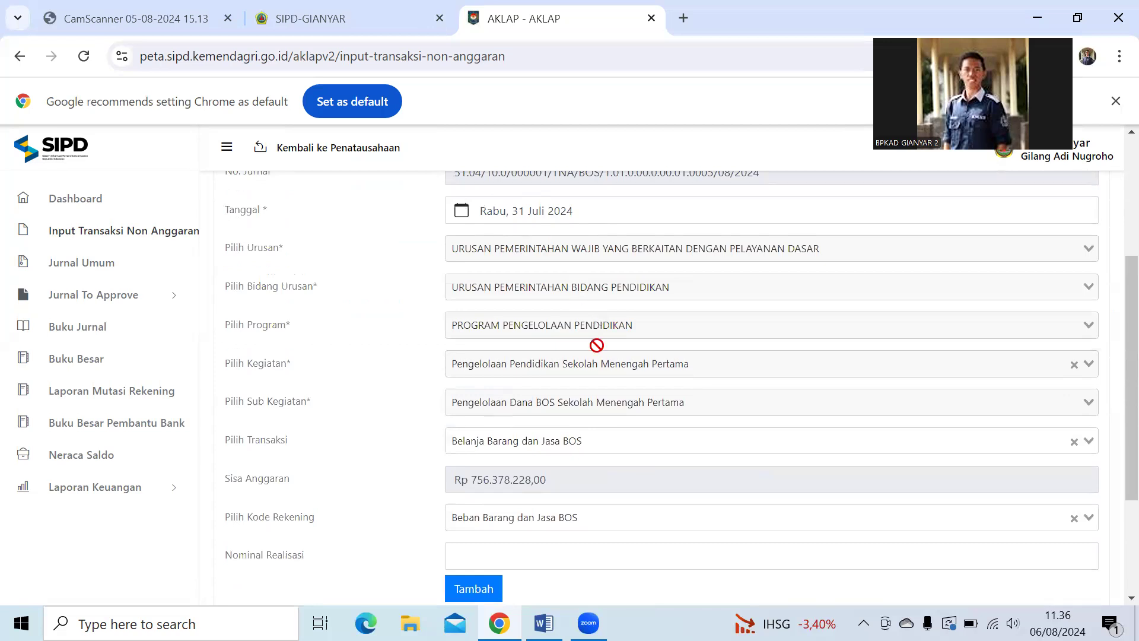
scroll(616, 338, down, 1)
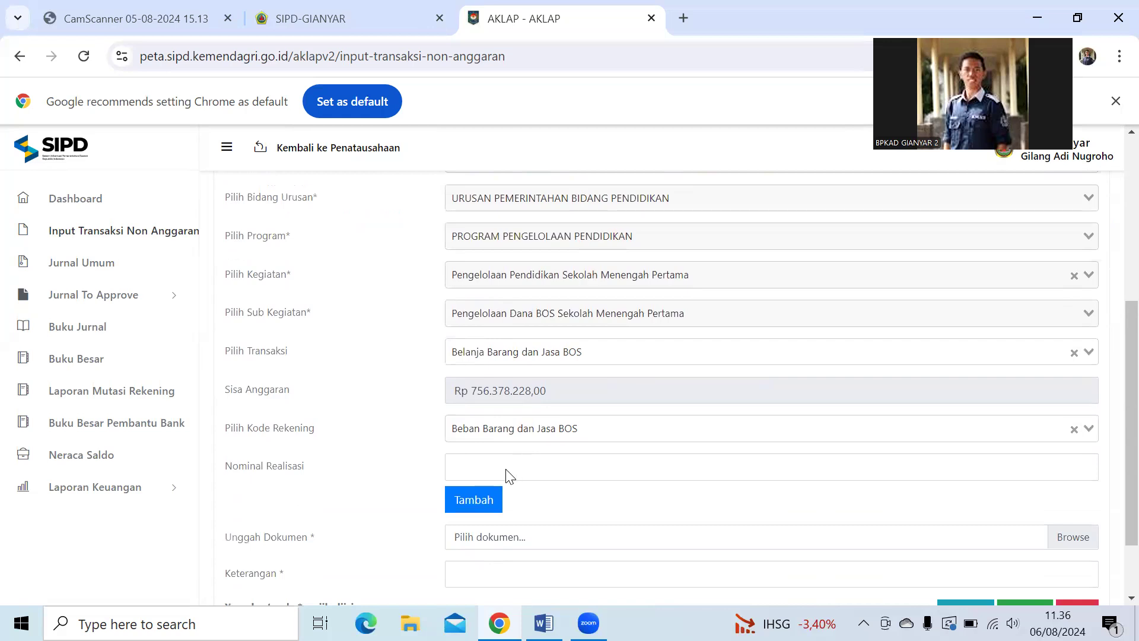
scroll(574, 474, down, 1)
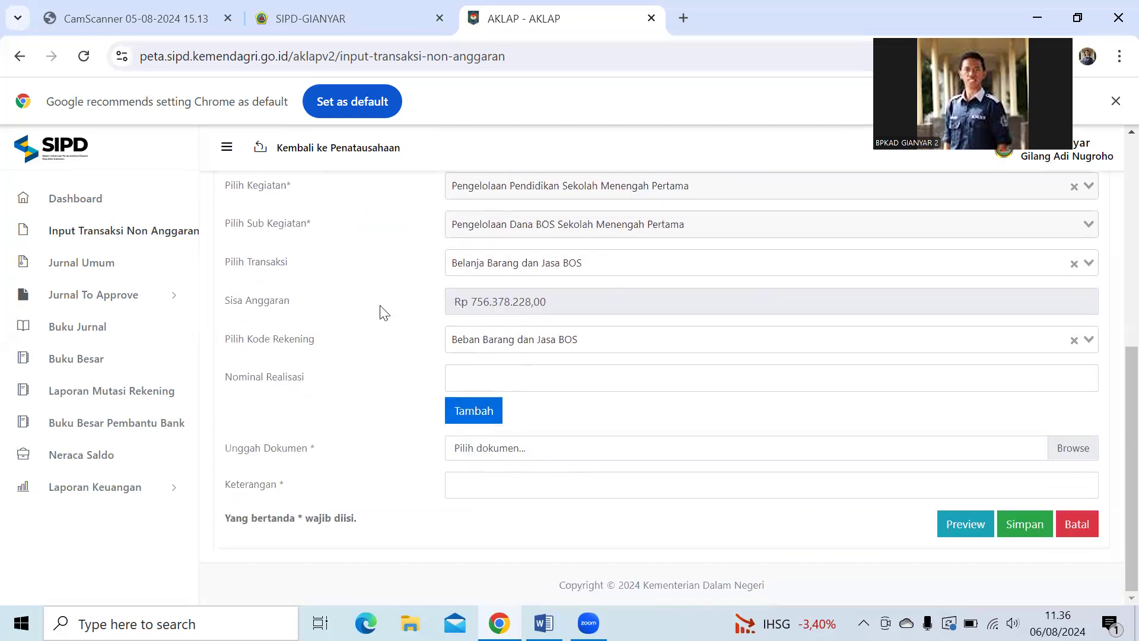
- Reselect Belanja Barang dan Jasa BOS as the transaction and examine the expense account codes offered for it
click(509, 268)
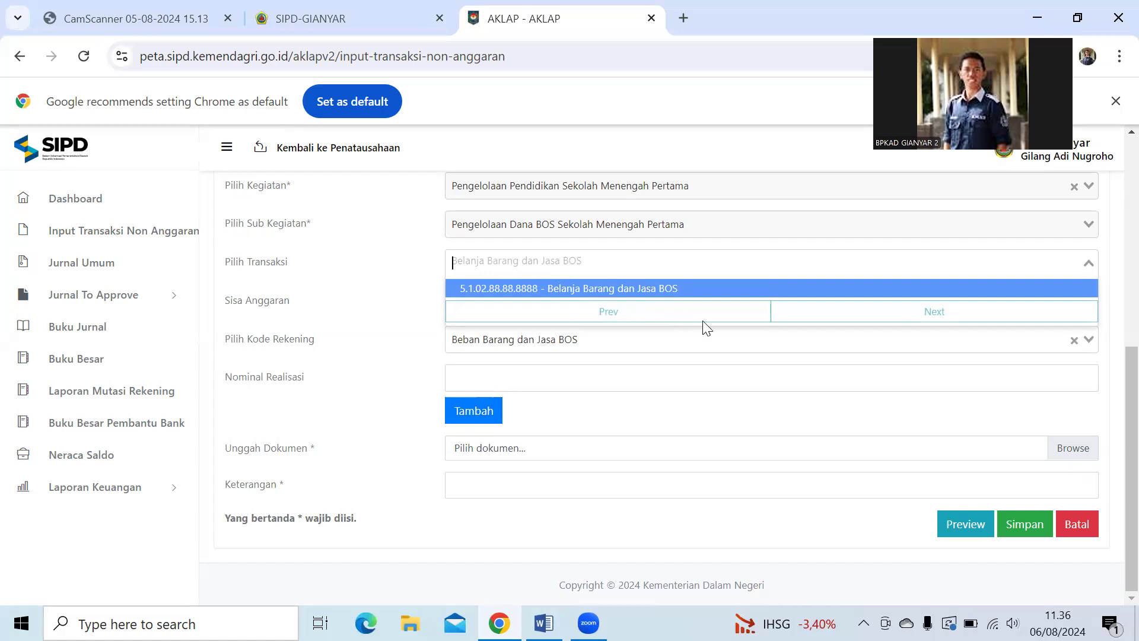
click(546, 289)
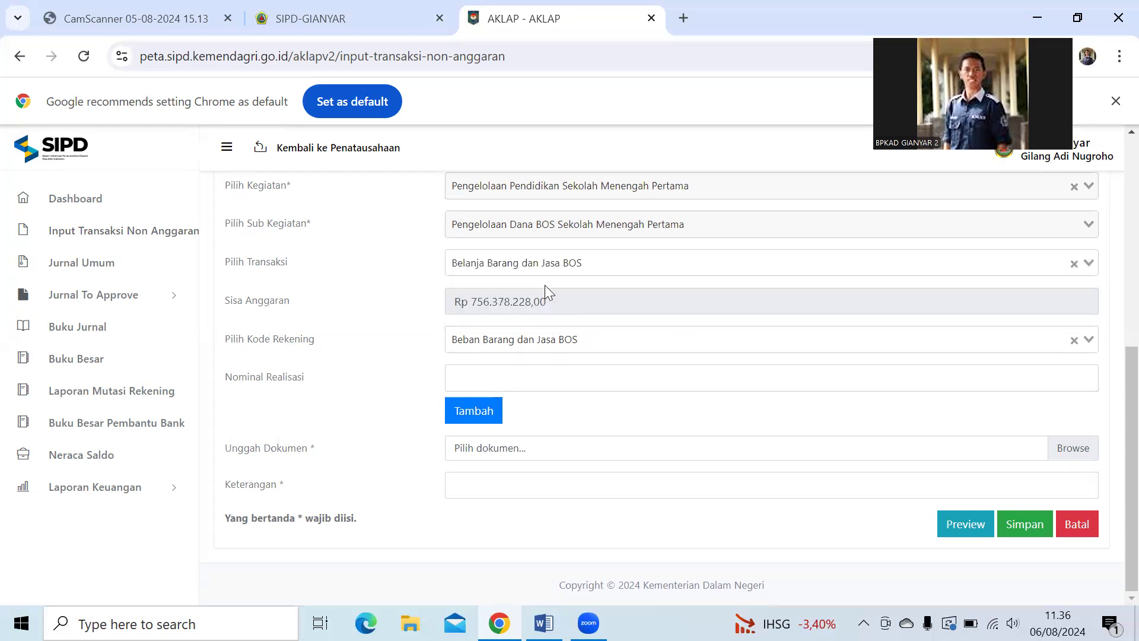
click(509, 340)
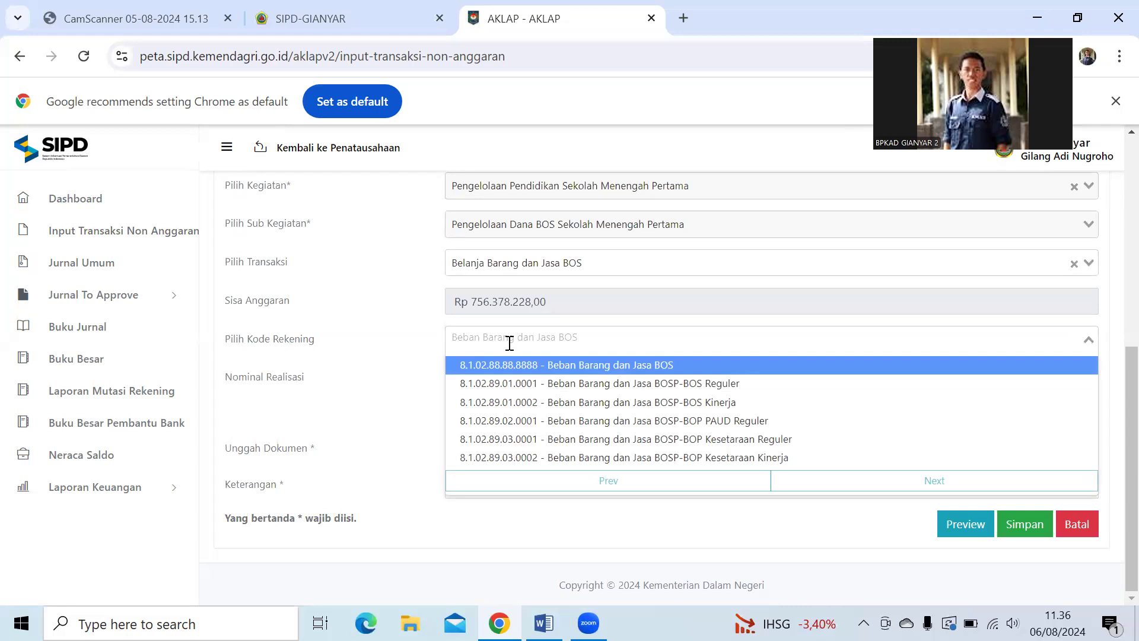
click(415, 366)
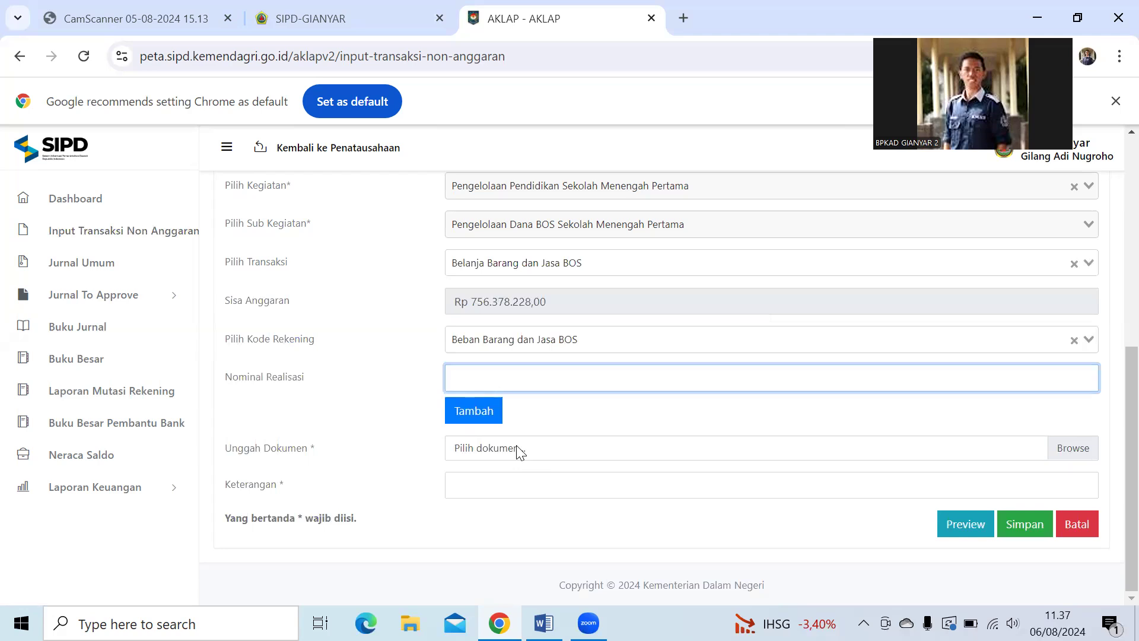
- Switch to the Tutorial Input TNA BOS document in Word and highlight the description template "Pengesahan Belanja BOS SMPN XX Bulan" in item 17
key(alt+Tab)
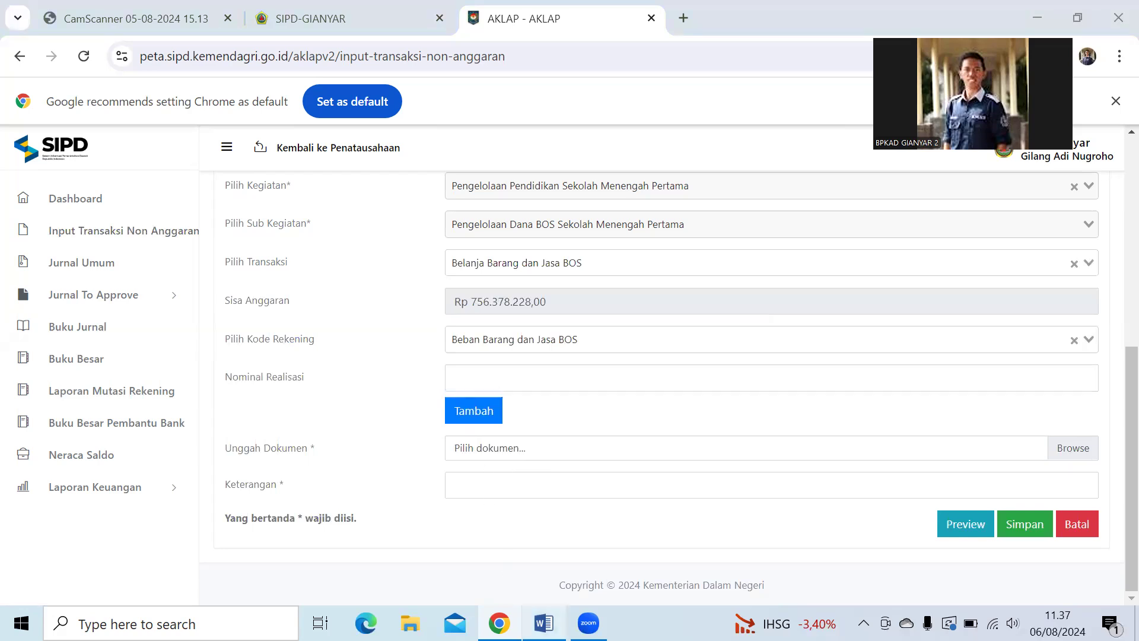
scroll(472, 481, down, 2)
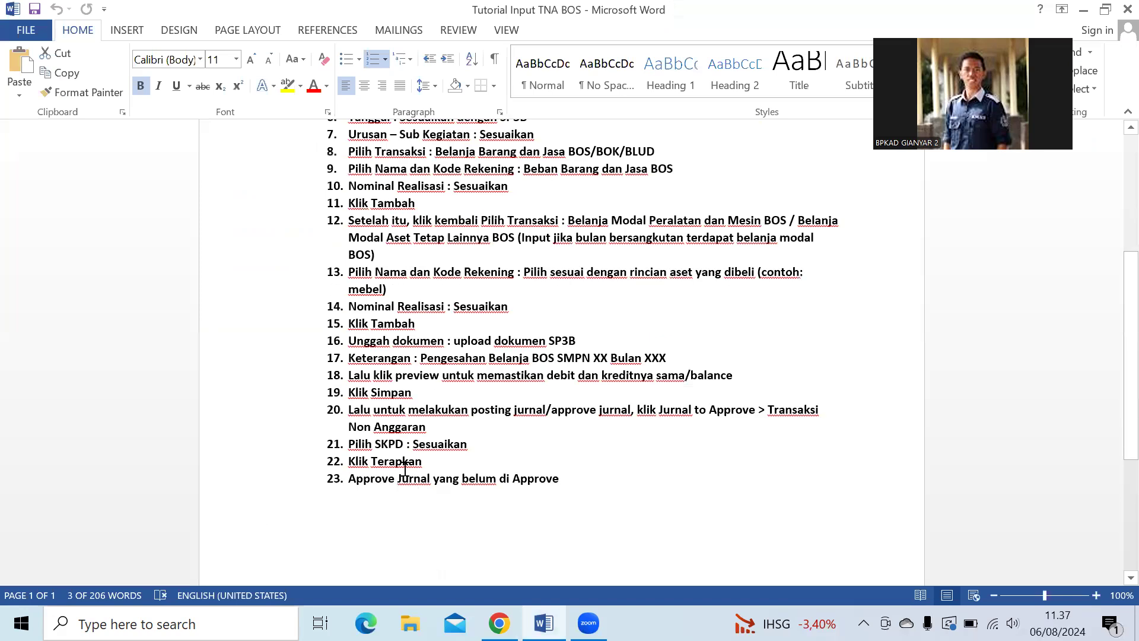
drag(436, 355, 643, 356)
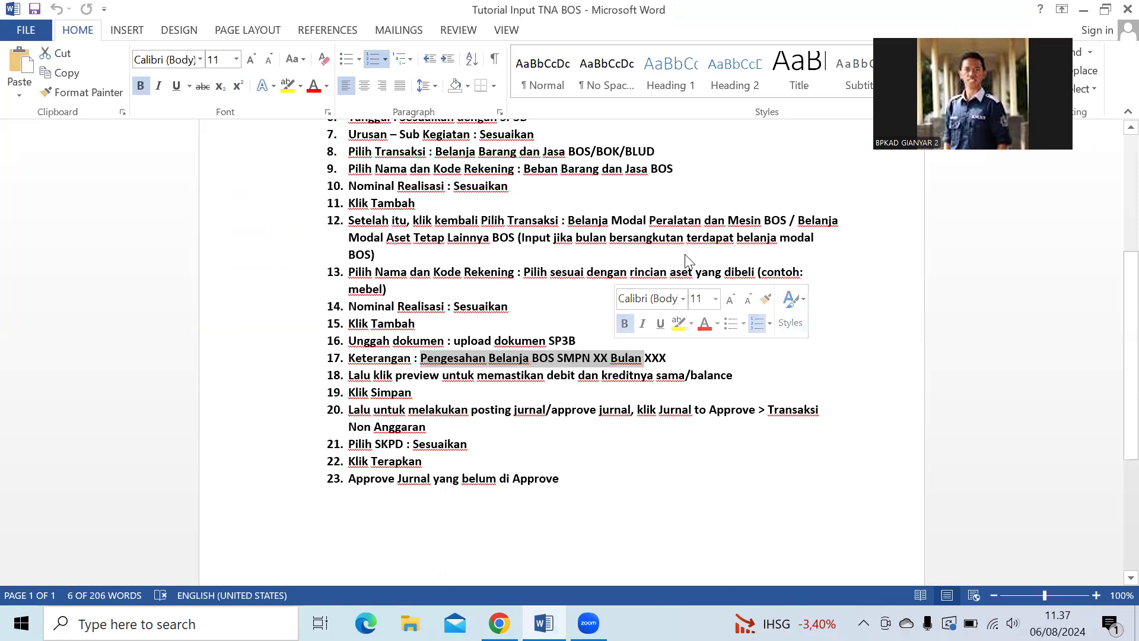
- Switch to SIPD in Chrome and list SMP Negeri 1 Blahbatuh's non-budget journals to approve with the status Belum di approve/reject
key(alt+Tab)
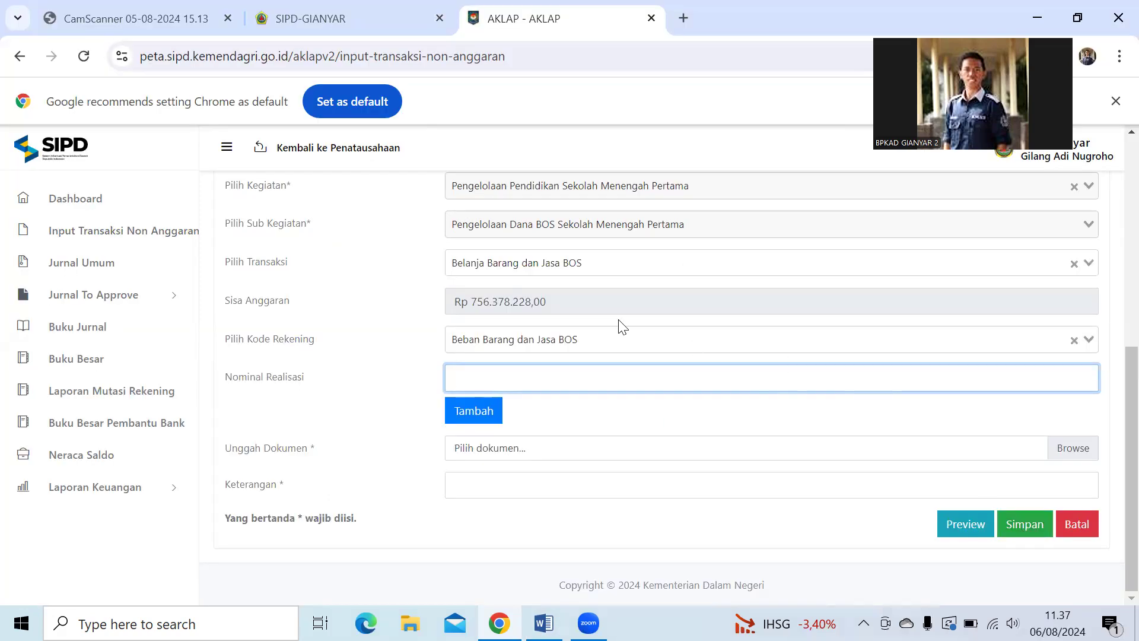
click(144, 295)
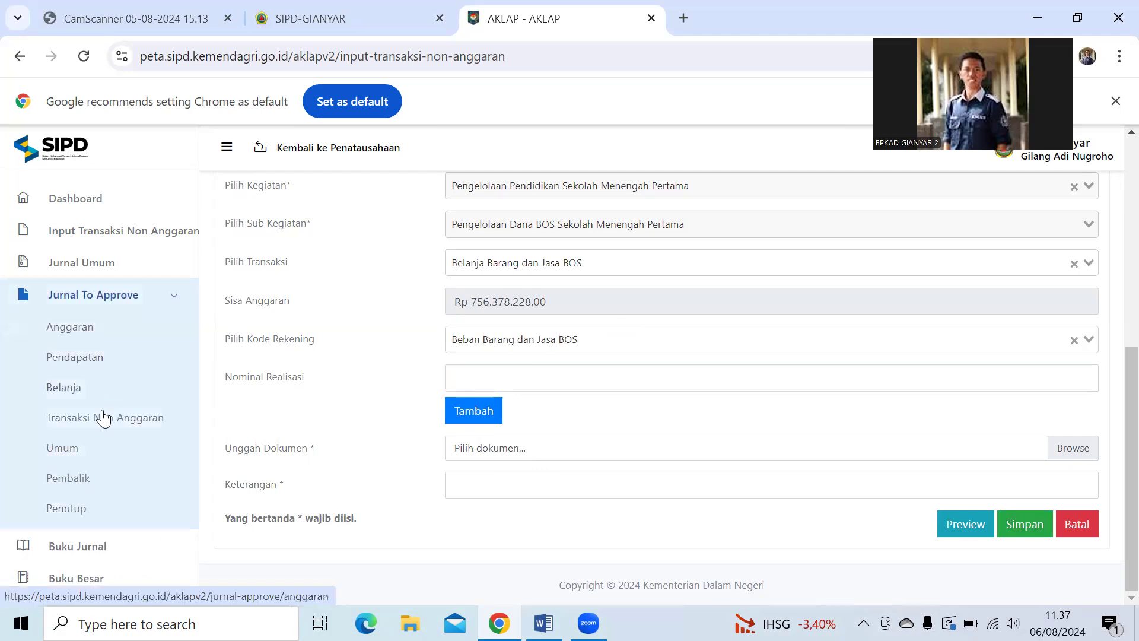
click(122, 418)
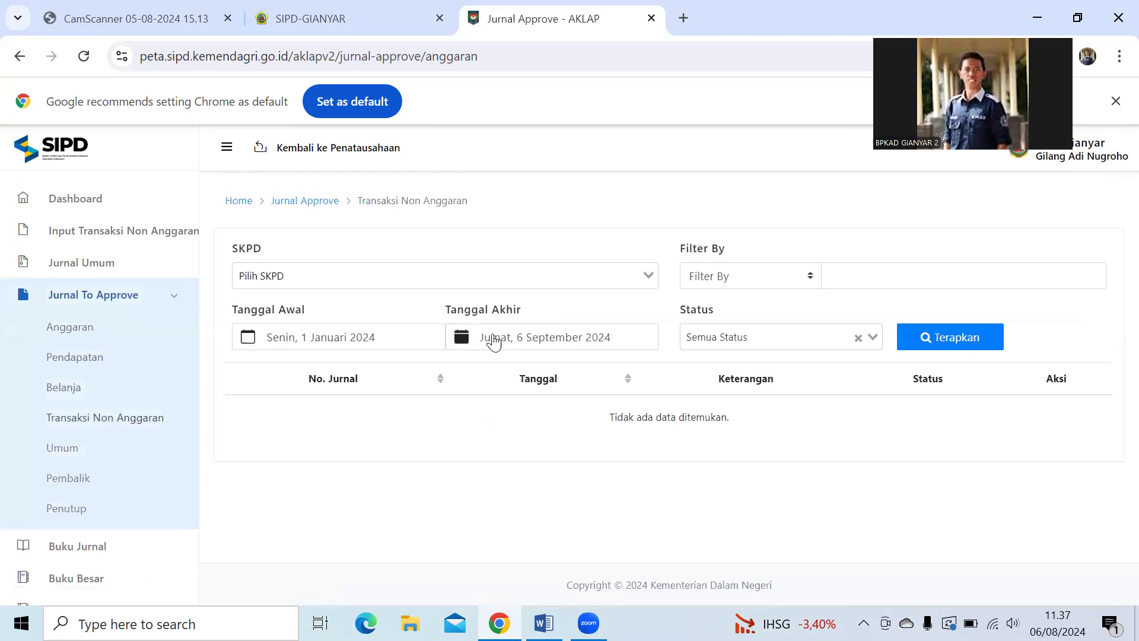
click(559, 276)
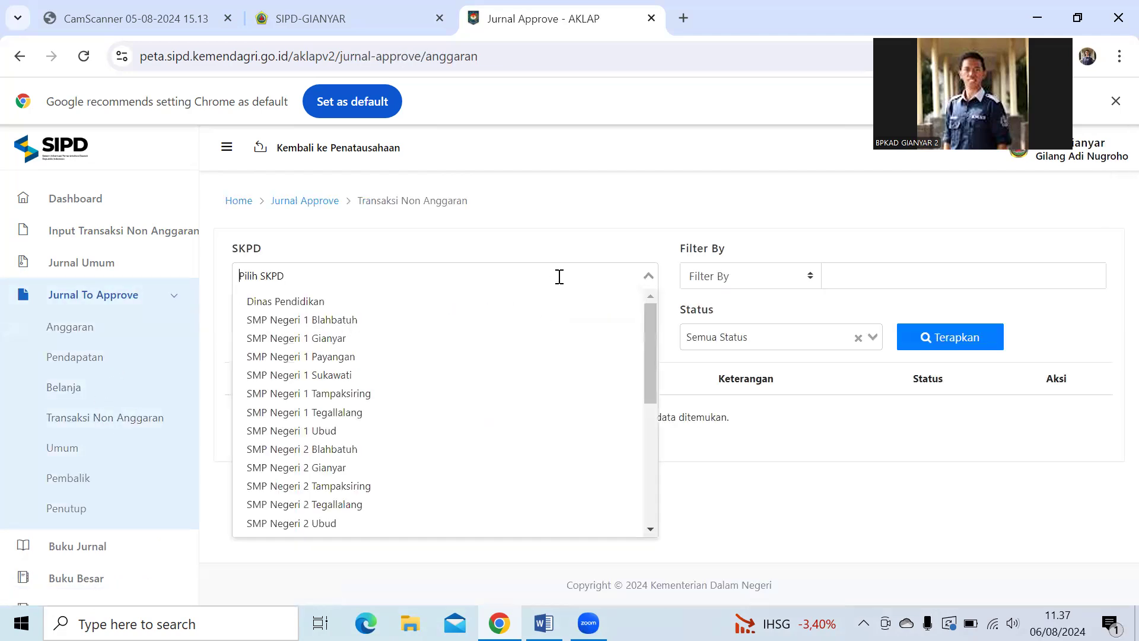
click(403, 323)
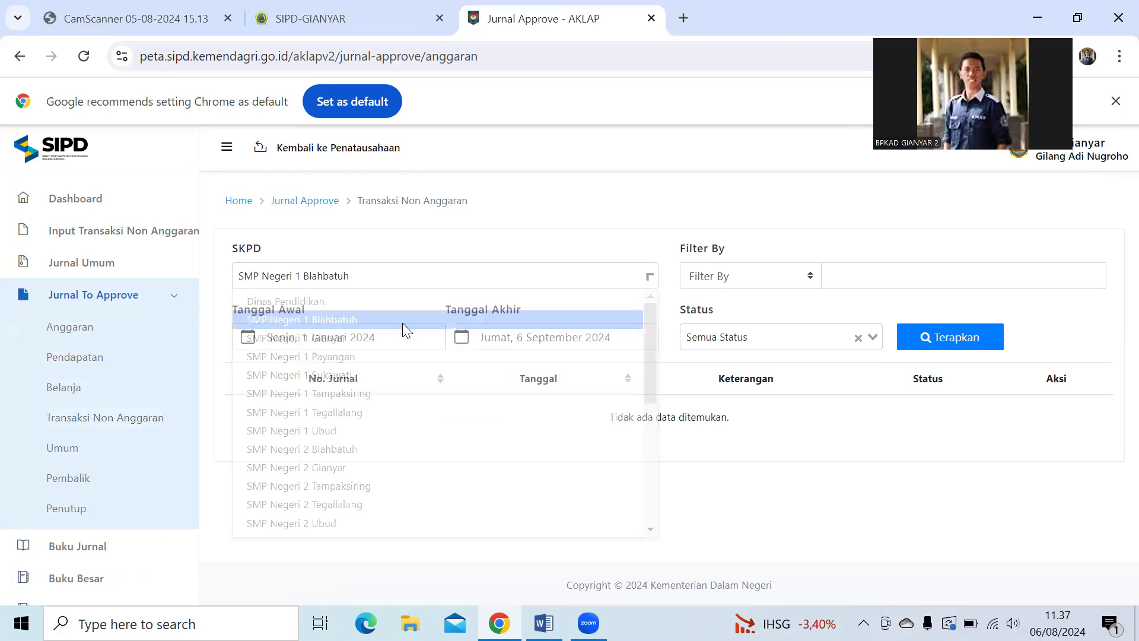
click(821, 340)
click(787, 419)
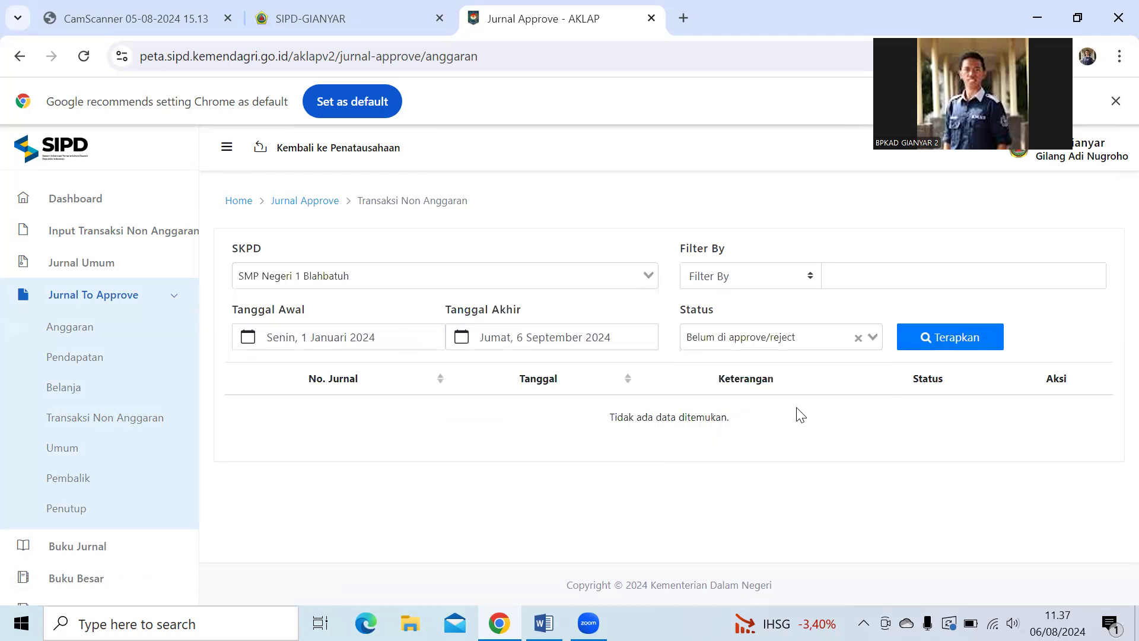
click(981, 344)
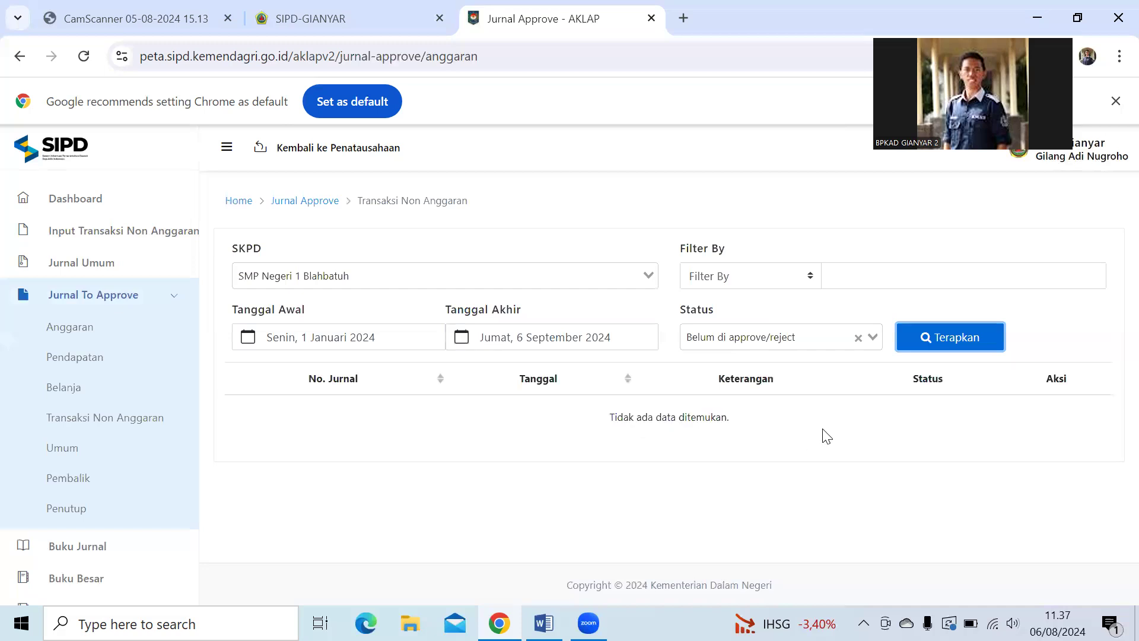
- List the non-budget journals of SMP Negeri 1 Blahbatuh again with the status filter set to Semua Status
click(813, 334)
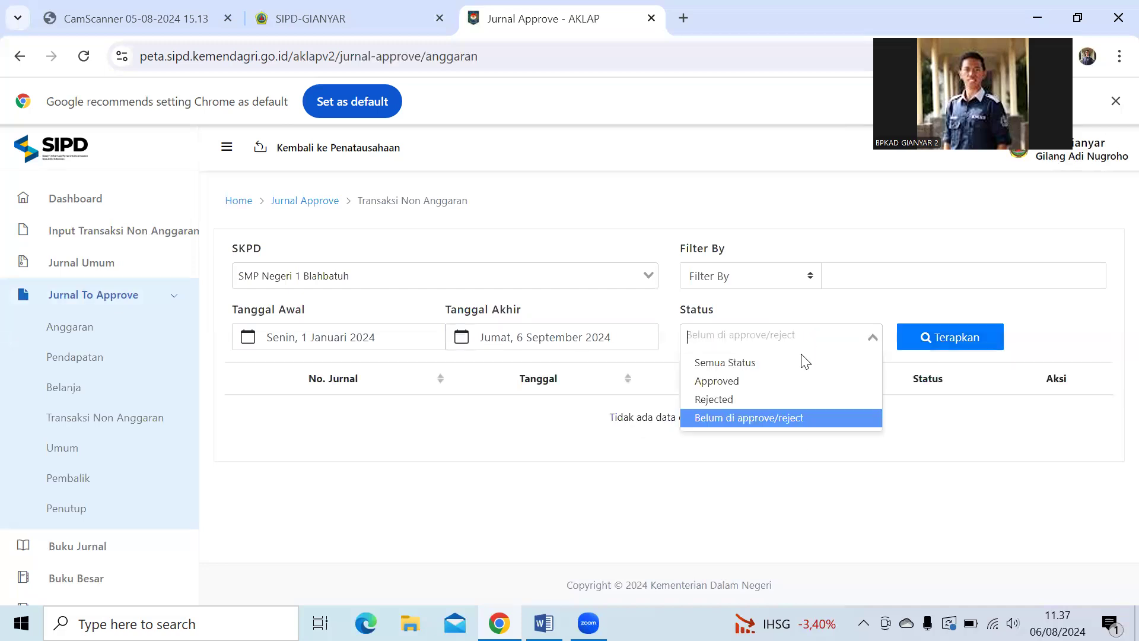
click(738, 382)
click(807, 341)
click(760, 363)
click(928, 336)
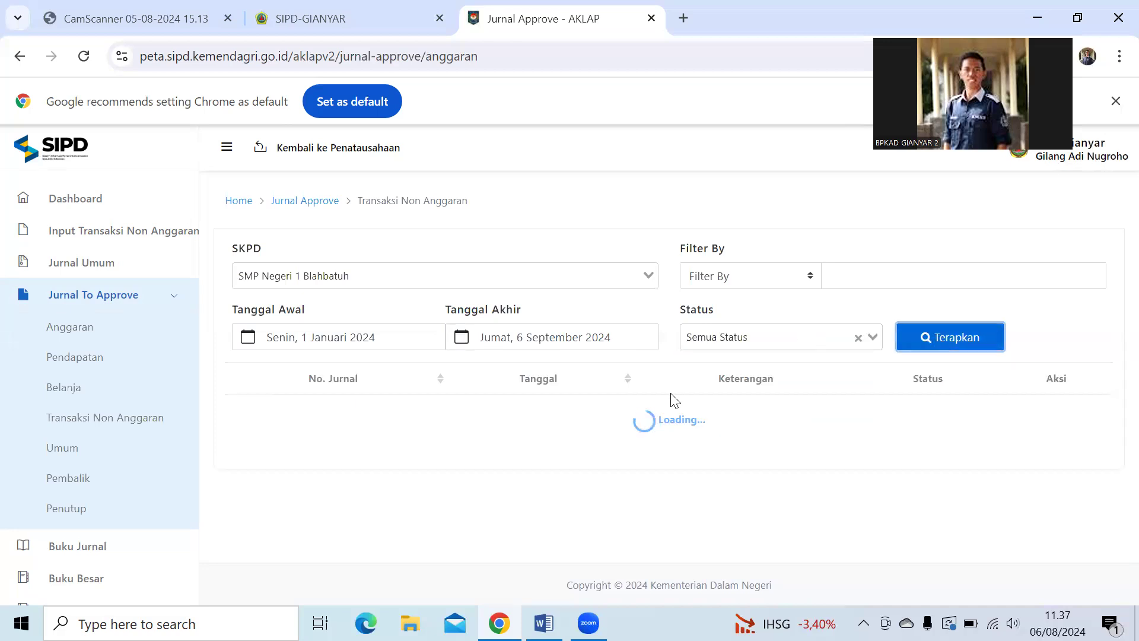
- View the 28 Juni 2024 BOS journal, highlight its goods, capital, furniture and computer lines to compare both tables, and close it
scroll(781, 428, down, 1)
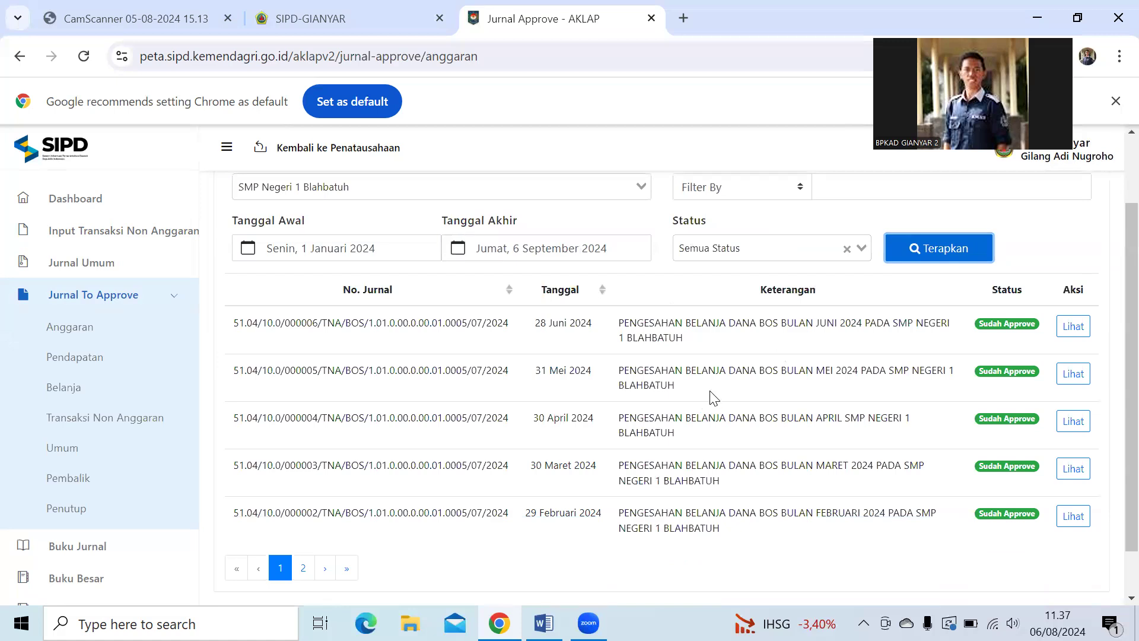
click(1073, 326)
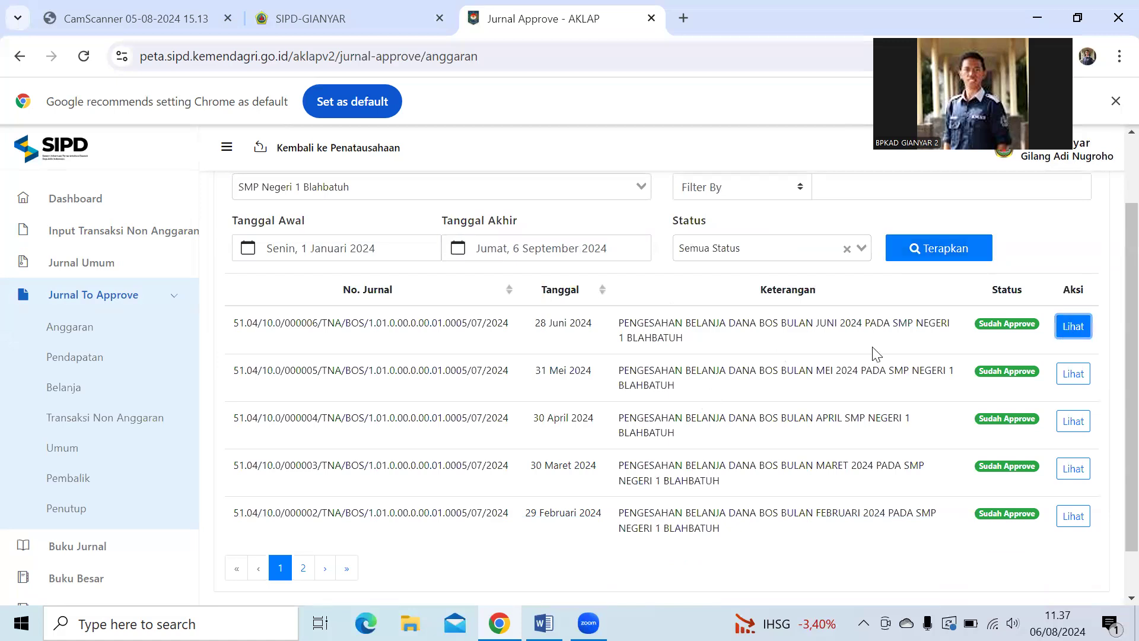
scroll(664, 356, down, 5)
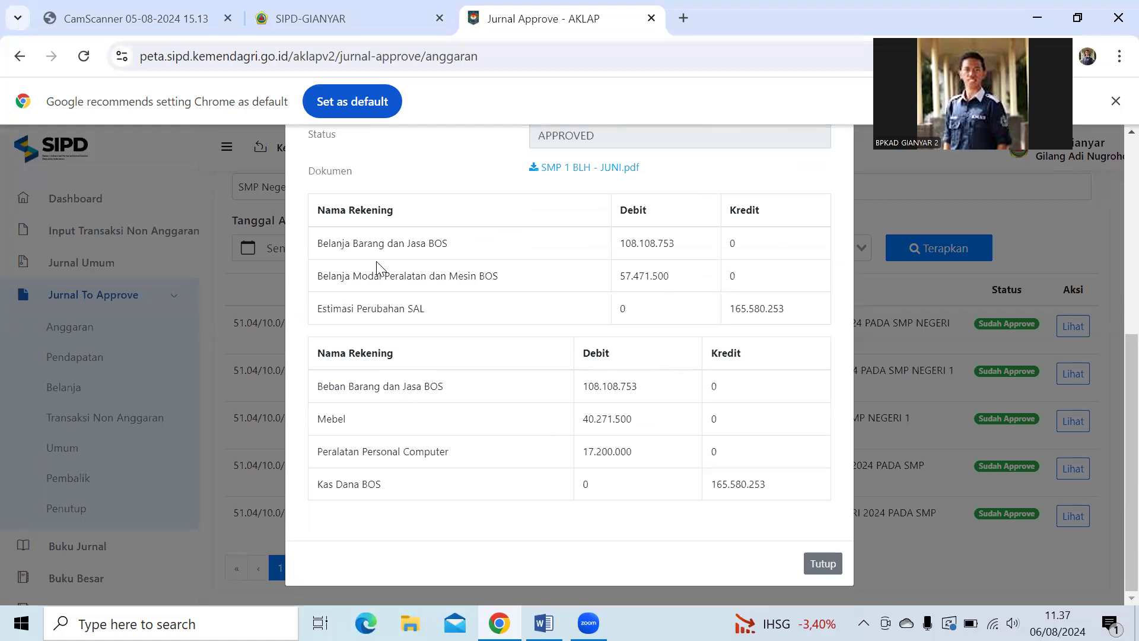
drag(323, 243, 664, 291)
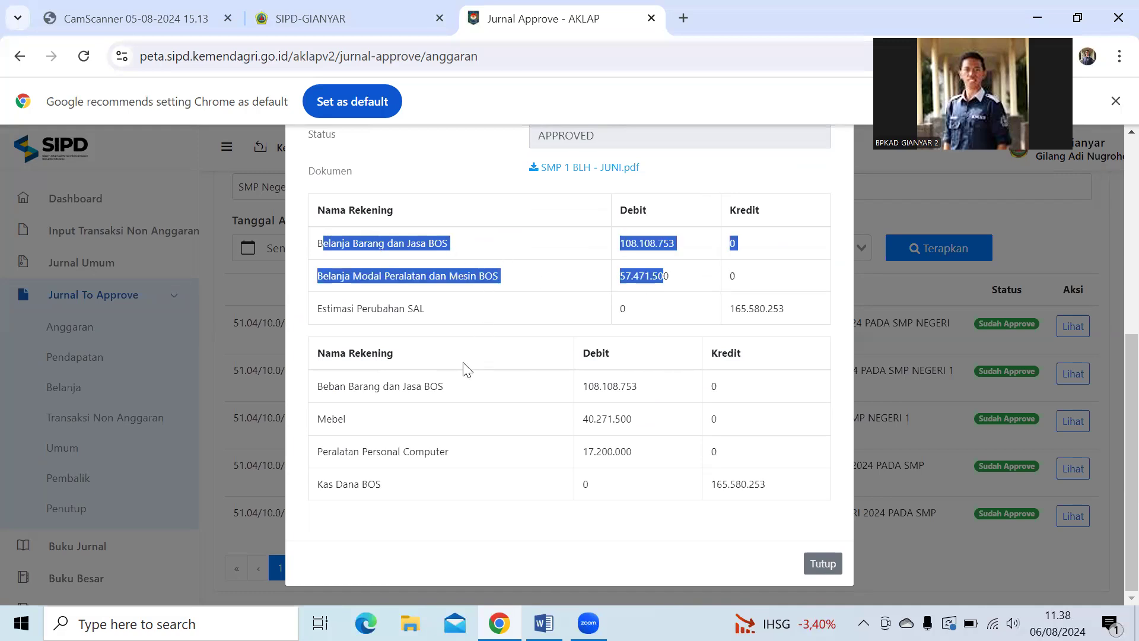
drag(380, 386, 465, 389)
drag(649, 389, 650, 389)
drag(331, 418, 663, 473)
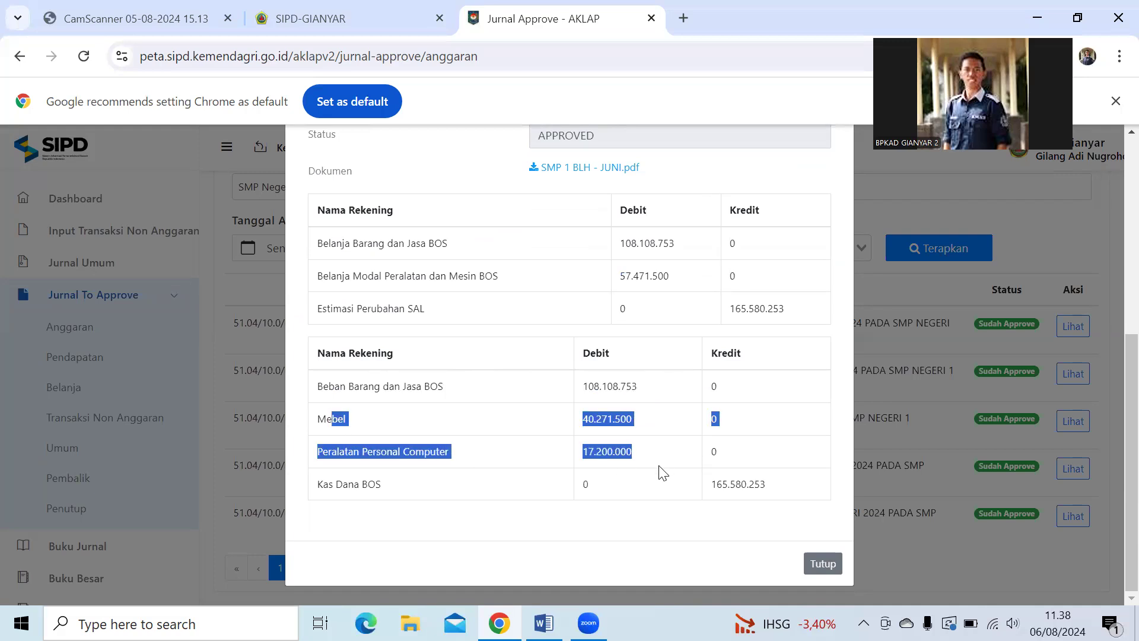
click(825, 562)
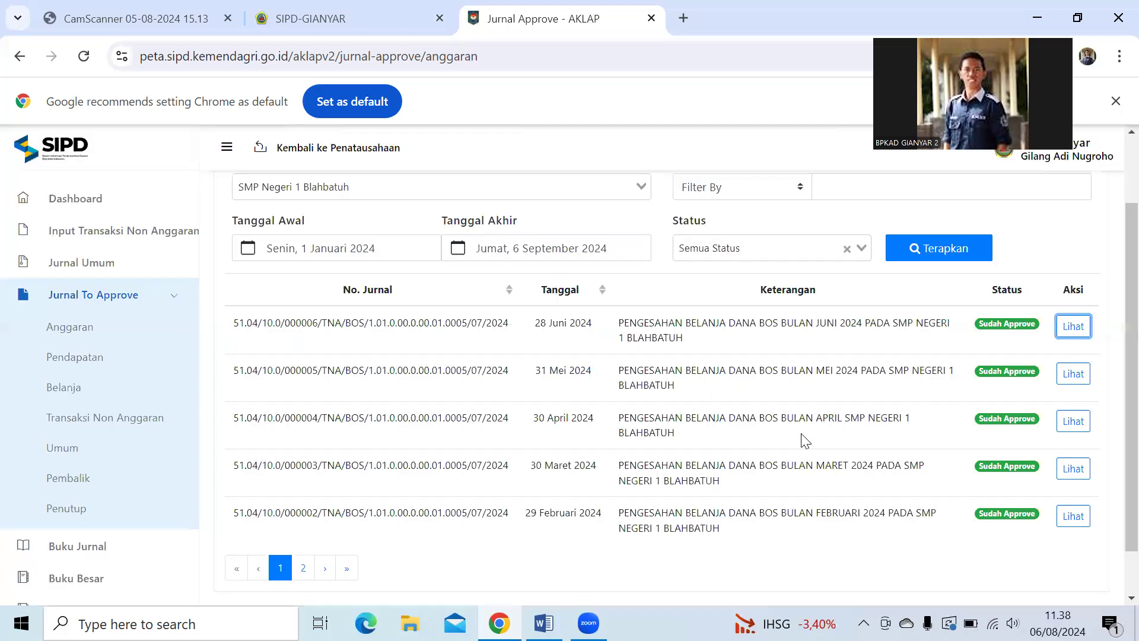